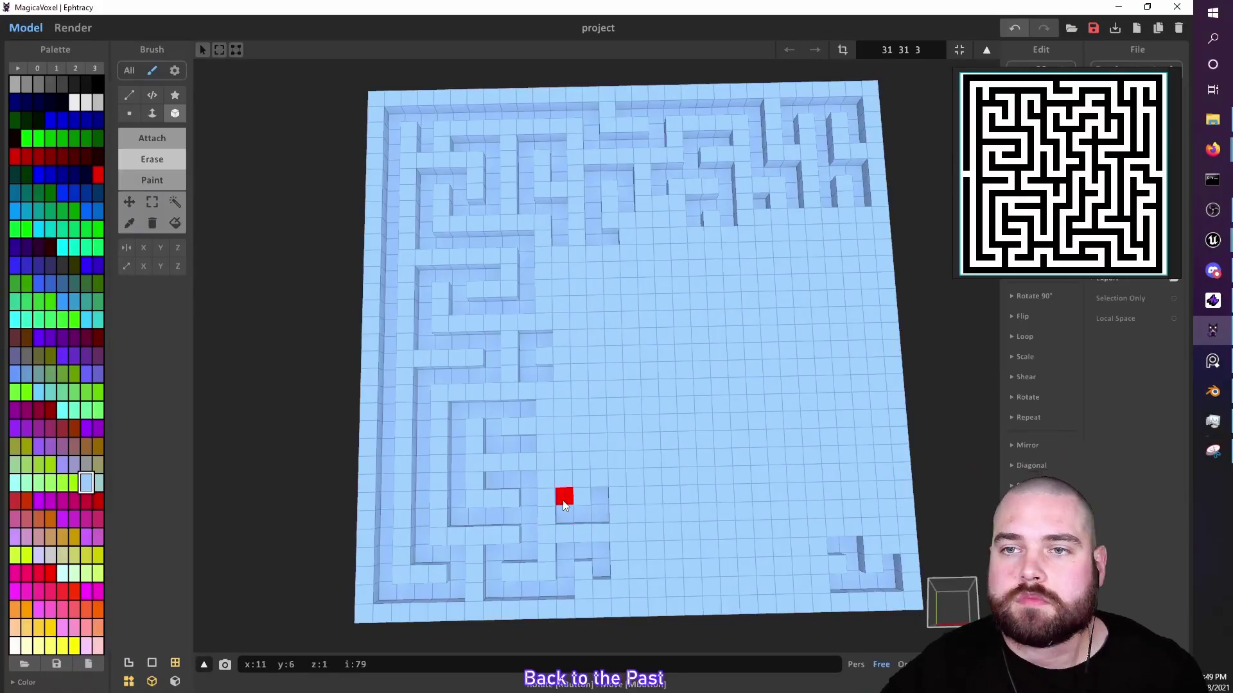
- Erase voxels to carve the corridors through the maze's centre-left and upper-centre areas, following the reference maze image
{"action": "left_click", "coordinate": [545, 444]}
{"action": "mouse_move", "coordinate": [597, 390]}
{"action": "left_mouse_down"}
{"action": "mouse_move", "coordinate": [598, 479]}
{"action": "mouse_move", "coordinate": [632, 407]}
{"action": "left_mouse_up"}
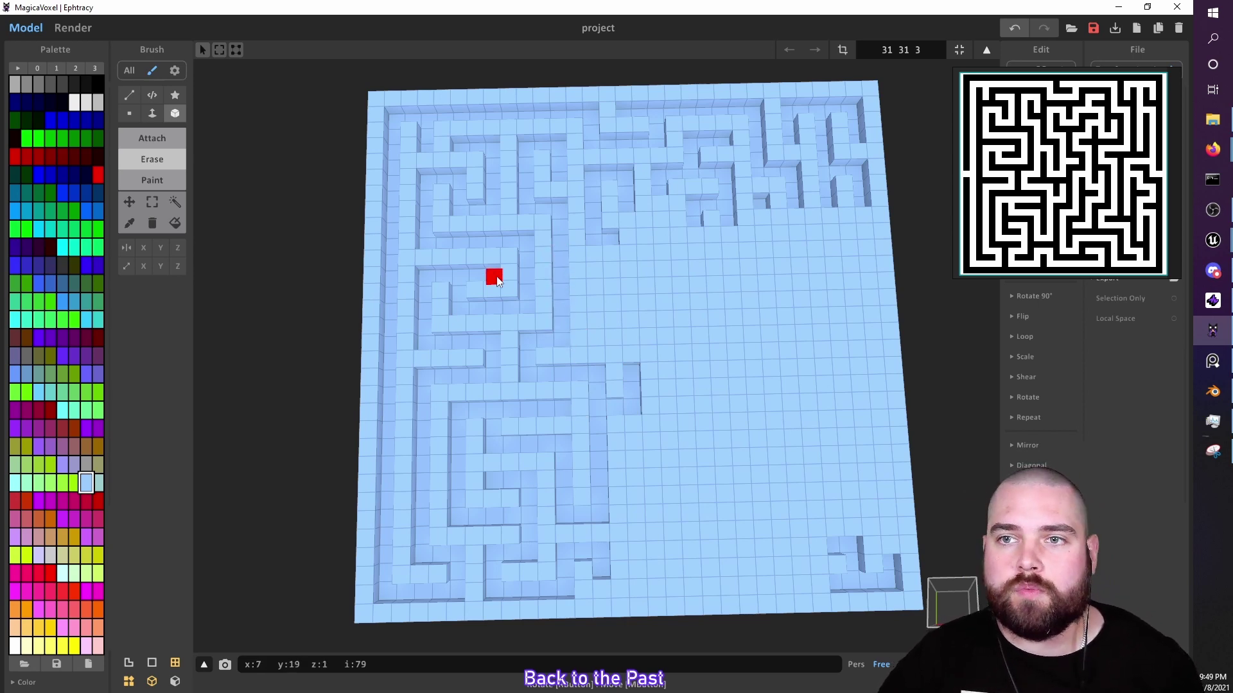
{"action": "mouse_move", "coordinate": [596, 308]}
{"action": "left_mouse_down"}
{"action": "mouse_move", "coordinate": [612, 339]}
{"action": "mouse_move", "coordinate": [634, 322]}
{"action": "mouse_move", "coordinate": [645, 287]}
{"action": "mouse_move", "coordinate": [628, 246]}
{"action": "mouse_move", "coordinate": [661, 204]}
{"action": "mouse_move", "coordinate": [675, 239]}
{"action": "mouse_move", "coordinate": [695, 237]}
{"action": "left_mouse_up"}
{"action": "mouse_move", "coordinate": [662, 251]}
{"action": "left_mouse_down"}
{"action": "mouse_move", "coordinate": [663, 268]}
{"action": "mouse_move", "coordinate": [695, 281]}
{"action": "mouse_move", "coordinate": [699, 336]}
{"action": "mouse_move", "coordinate": [671, 340]}
{"action": "left_mouse_up"}
{"action": "left_click", "coordinate": [678, 269]}
{"action": "left_click", "coordinate": [669, 342]}
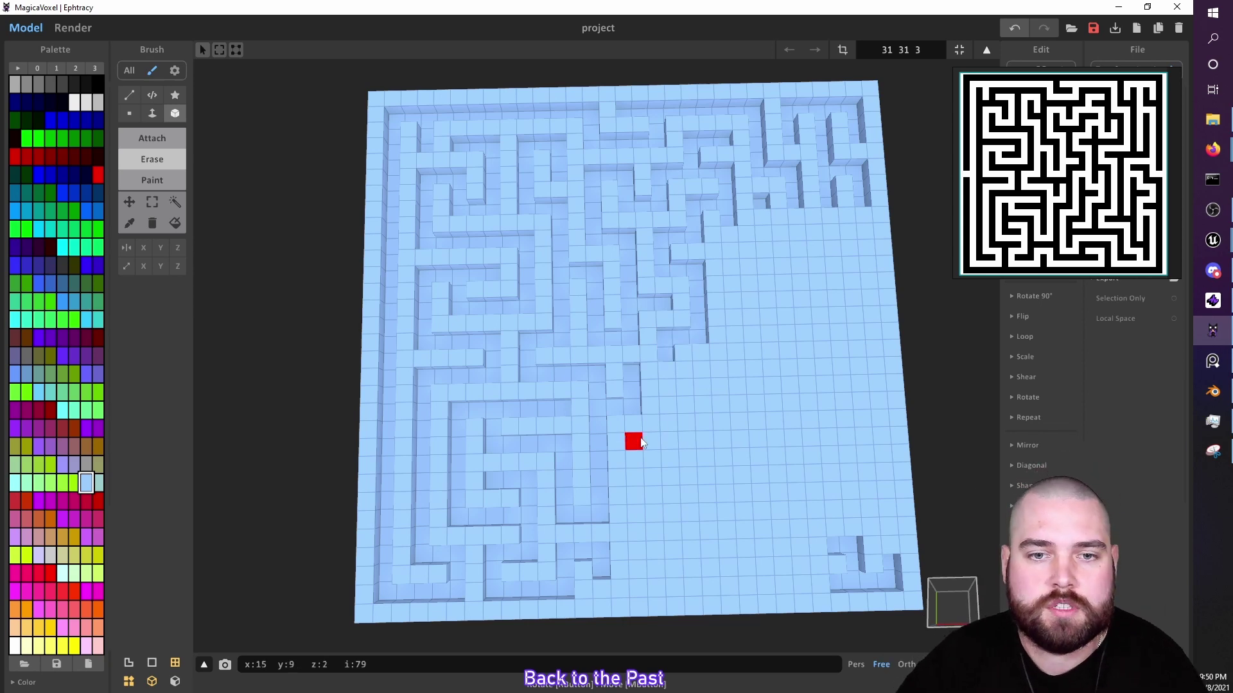
- Carve the corridors in the maze's centre and lower-middle area by erasing voxels to match the reference image
{"action": "left_click_drag", "start_coordinate": [638, 446], "coordinate": [670, 443]}
{"action": "left_click_drag", "start_coordinate": [670, 443], "coordinate": [668, 353]}
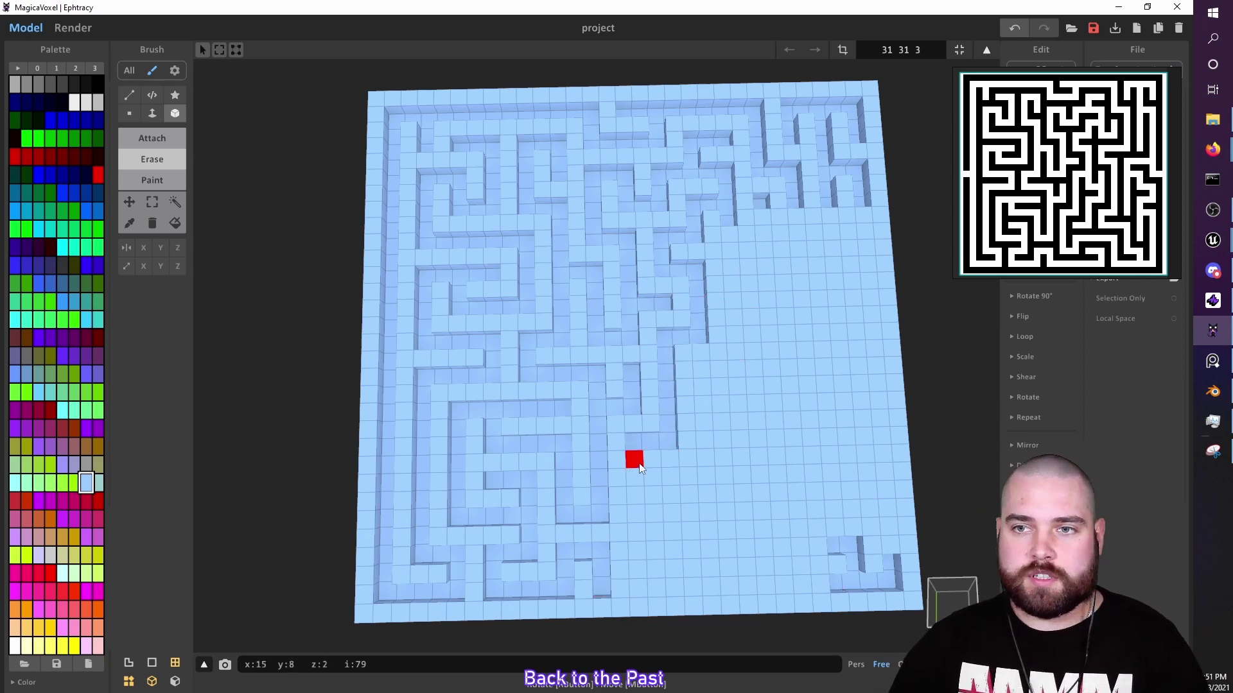
{"action": "mouse_move", "coordinate": [640, 468]}
{"action": "left_mouse_down"}
{"action": "mouse_move", "coordinate": [637, 550]}
{"action": "mouse_move", "coordinate": [619, 587]}
{"action": "left_mouse_up"}
{"action": "left_click_drag", "start_coordinate": [656, 551], "coordinate": [672, 550]}
{"action": "left_click", "coordinate": [673, 533]}
{"action": "left_click_drag", "start_coordinate": [656, 587], "coordinate": [674, 586]}
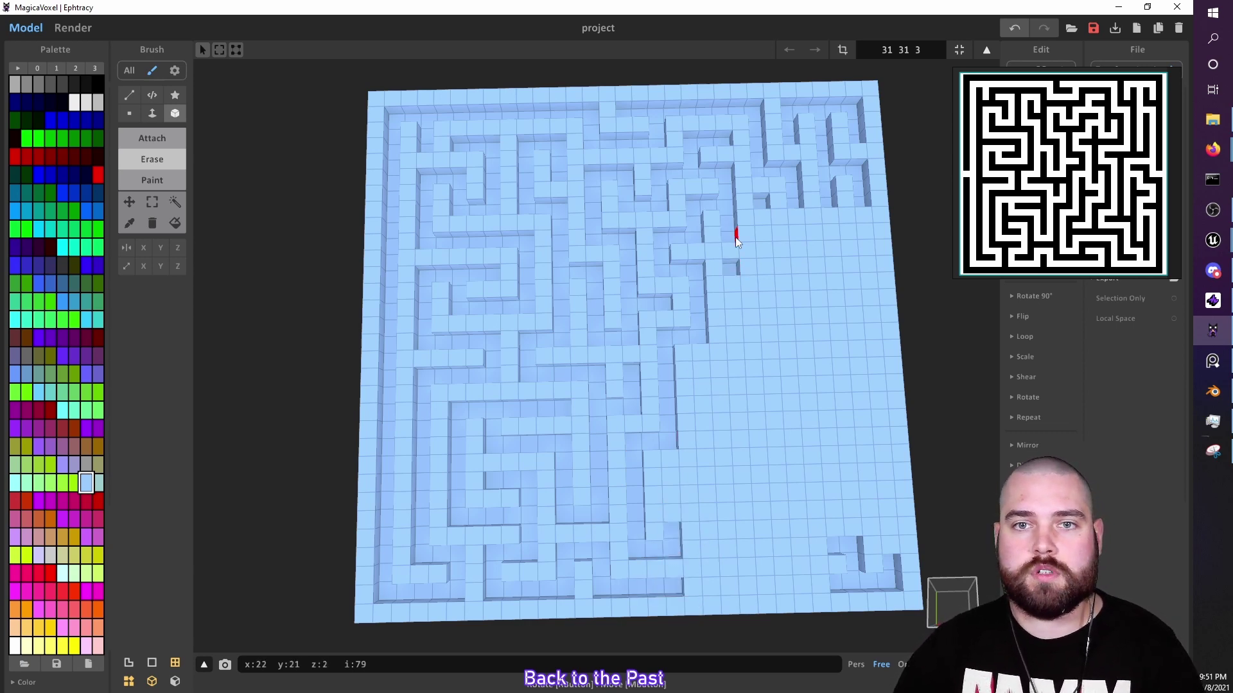
- Erase voxels to extend the corridors down through the maze's upper-right area, following the reference image
{"action": "left_click_drag", "start_coordinate": [746, 269], "coordinate": [807, 271]}
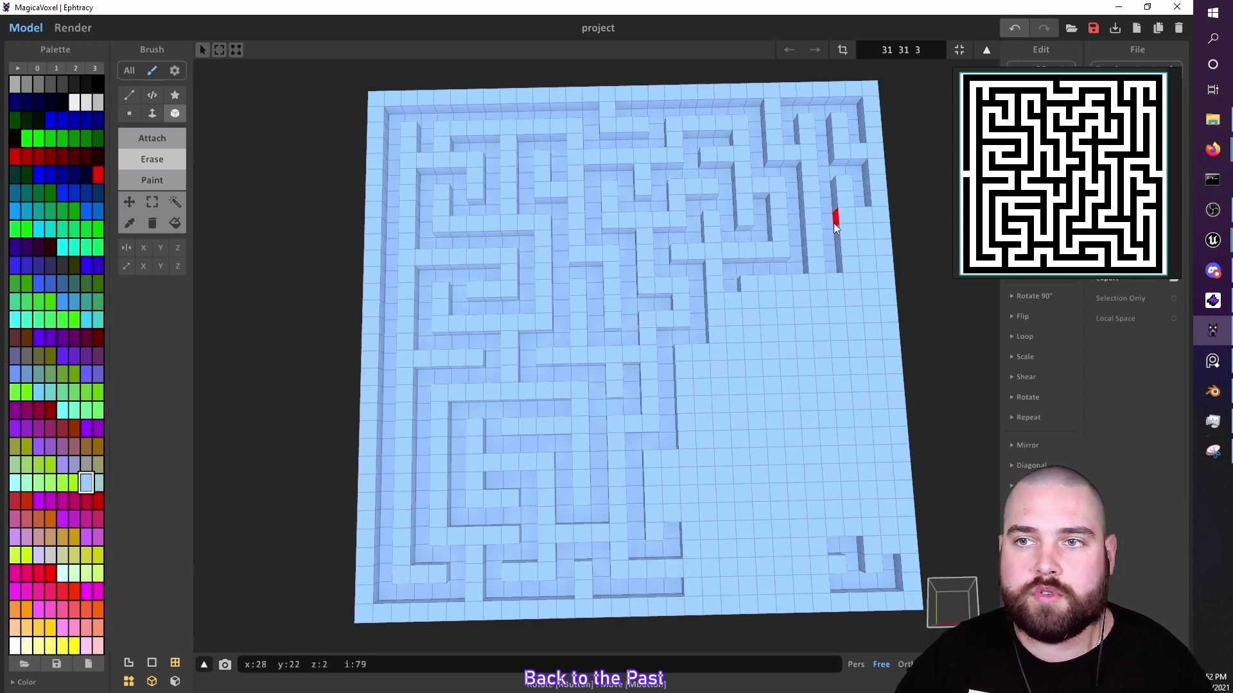
{"action": "mouse_move", "coordinate": [853, 230]}
{"action": "left_mouse_down"}
{"action": "mouse_move", "coordinate": [834, 297]}
{"action": "mouse_move", "coordinate": [870, 323]}
{"action": "mouse_move", "coordinate": [802, 300]}
{"action": "left_mouse_up"}
{"action": "mouse_move", "coordinate": [803, 316]}
{"action": "left_mouse_down"}
{"action": "mouse_move", "coordinate": [803, 333]}
{"action": "mouse_move", "coordinate": [836, 333]}
{"action": "left_mouse_up"}
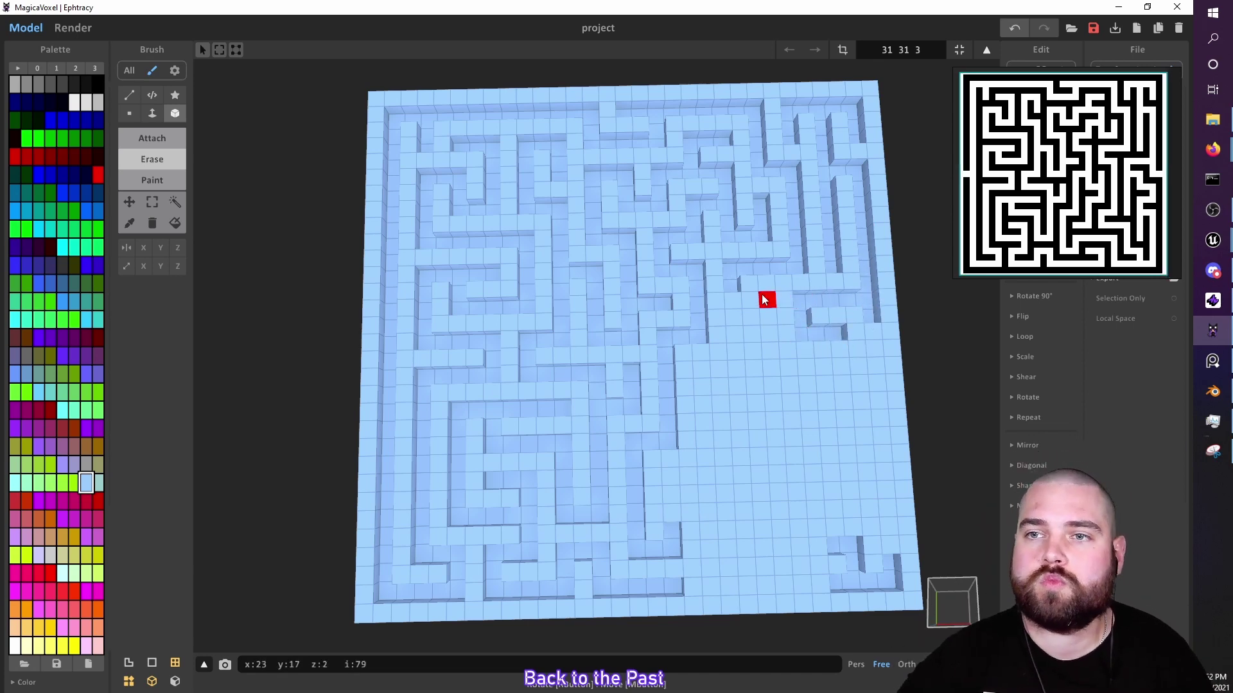
{"action": "left_click_drag", "start_coordinate": [765, 299], "coordinate": [732, 302]}
{"action": "left_click", "coordinate": [734, 334]}
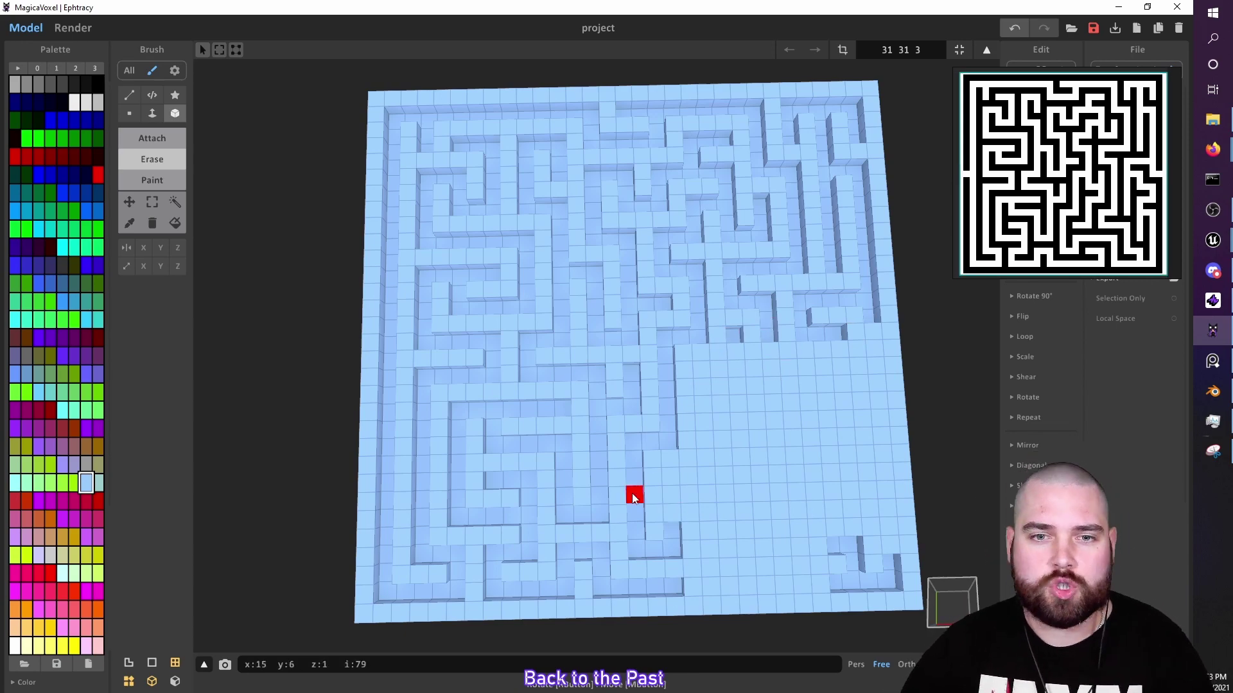
- Carve the branching corridors at the upper-left part of the remaining solid lower-right block, erasing voxels as in the reference image
{"action": "left_click_drag", "start_coordinate": [697, 470], "coordinate": [702, 437]}
{"action": "scroll", "coordinate": [703, 443], "scroll_direction": "up", "scroll_amount": 3}
{"action": "mouse_move", "coordinate": [694, 446]}
{"action": "right_mouse_down"}
{"action": "mouse_move", "coordinate": [718, 469]}
{"action": "mouse_move", "coordinate": [631, 453]}
{"action": "mouse_move", "coordinate": [639, 434]}
{"action": "right_mouse_up"}
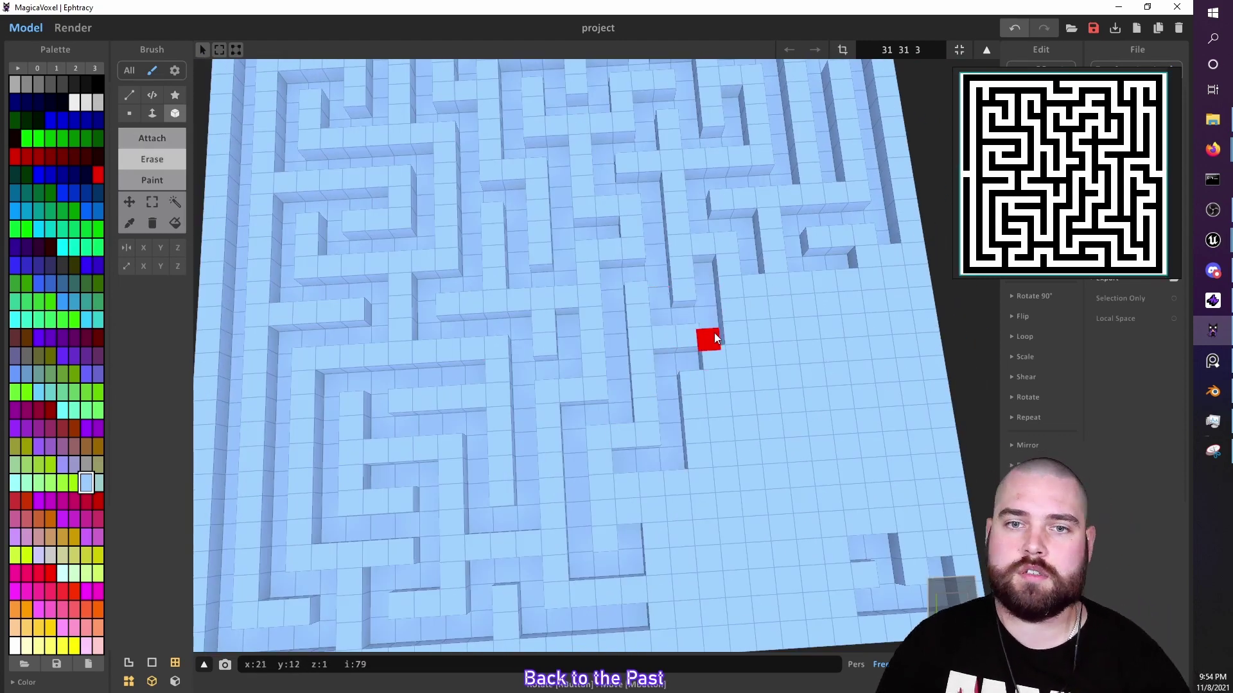
{"action": "left_click", "coordinate": [715, 362]}
{"action": "left_click", "coordinate": [719, 406]}
{"action": "left_click", "coordinate": [722, 429]}
{"action": "left_click", "coordinate": [721, 453]}
{"action": "left_click", "coordinate": [746, 452]}
{"action": "left_click", "coordinate": [744, 405]}
{"action": "left_click", "coordinate": [767, 403]}
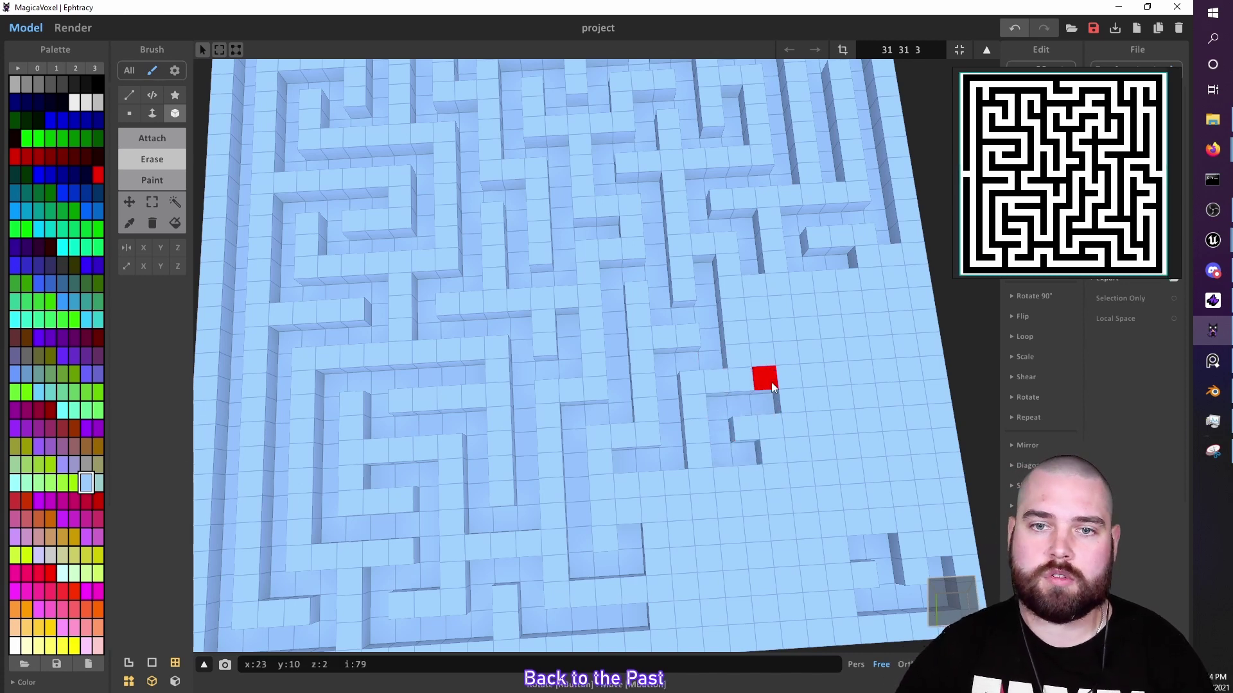
{"action": "left_click_drag", "start_coordinate": [770, 383], "coordinate": [750, 289]}
{"action": "left_click_drag", "start_coordinate": [814, 400], "coordinate": [800, 282]}
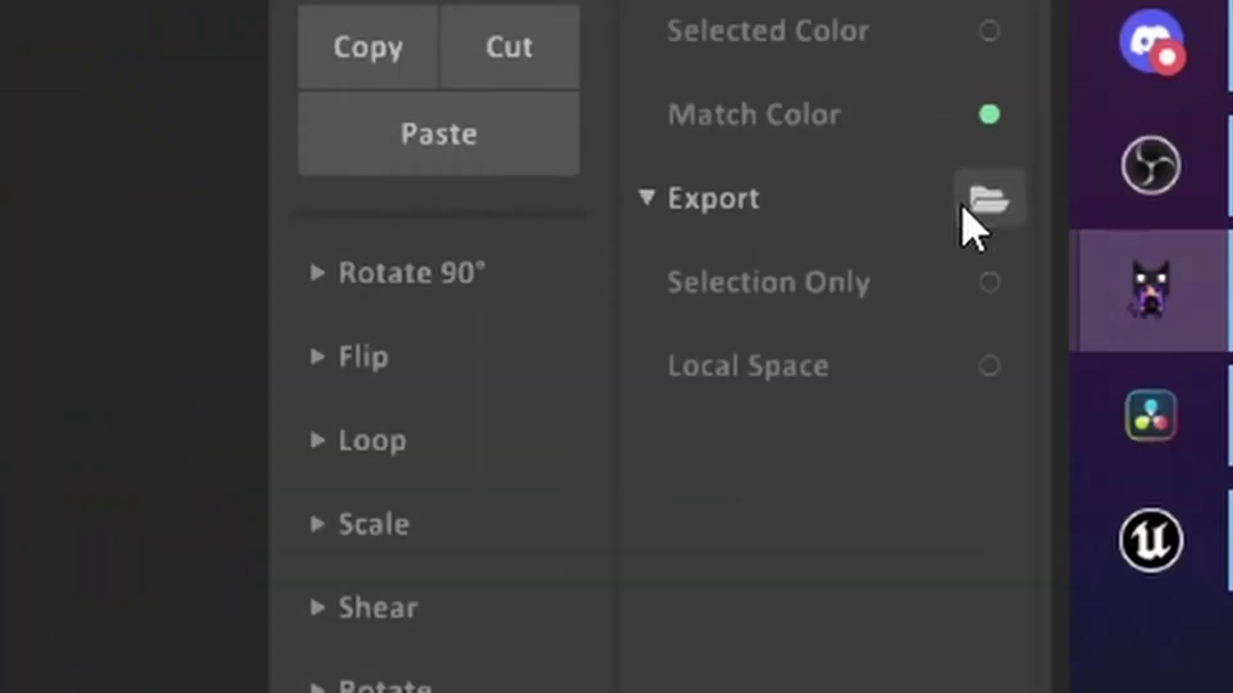
- Export the finished maze as an Alias Wavefront (*.obj) file named Level10
{"action": "left_click", "coordinate": [979, 212]}
{"action": "left_click", "coordinate": [451, 309]}
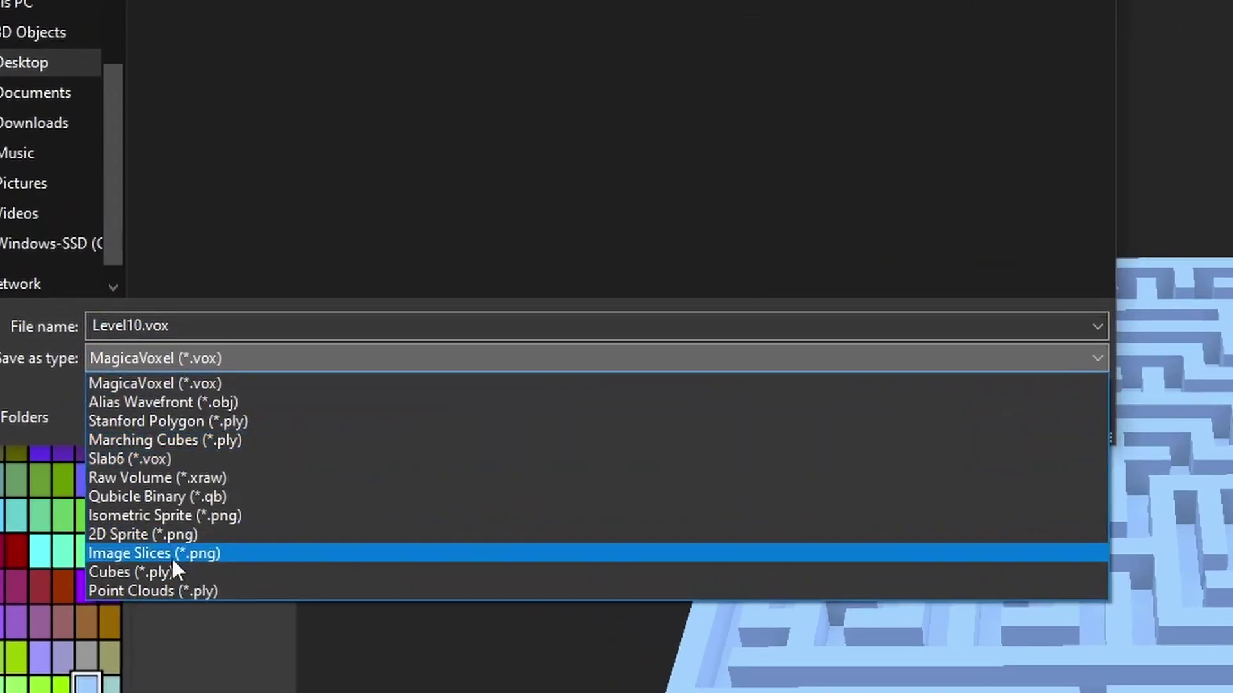
{"action": "left_click", "coordinate": [225, 403]}
{"action": "left_click", "coordinate": [911, 413]}
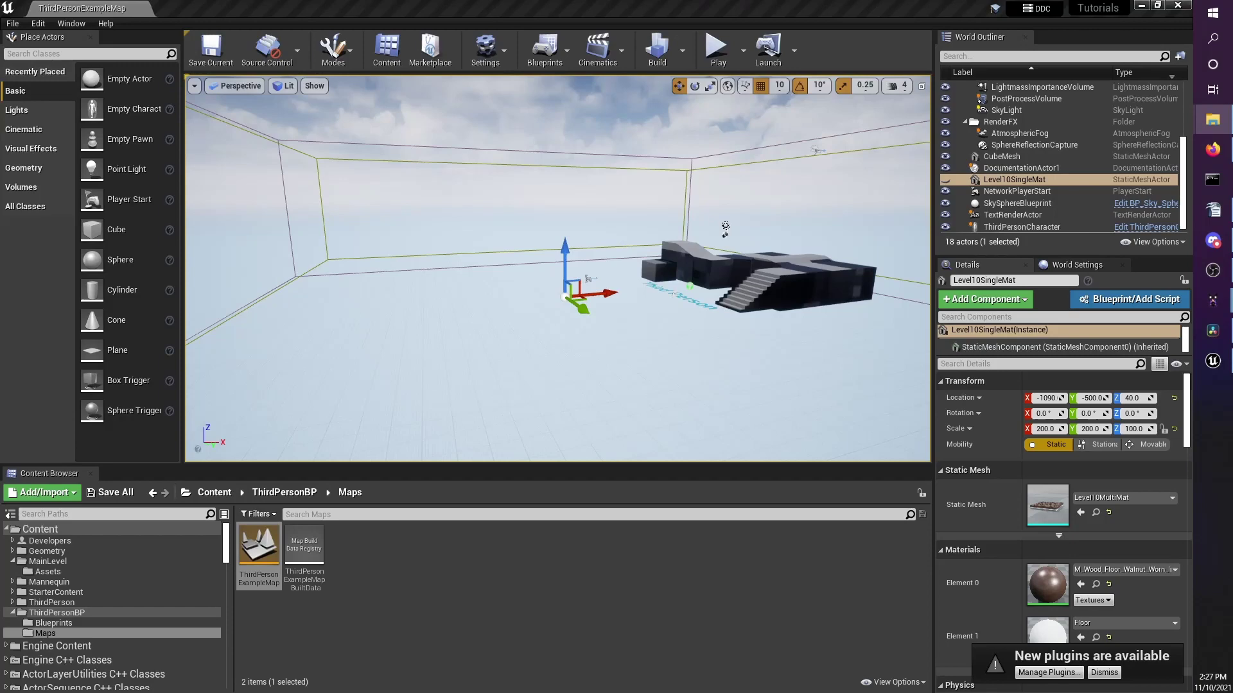
- Switch to Unreal Editor, import Level10.obj into the Maps folder using Import All, and close the message log
{"action": "left_click_drag", "start_coordinate": [465, 119], "coordinate": [556, 118]}
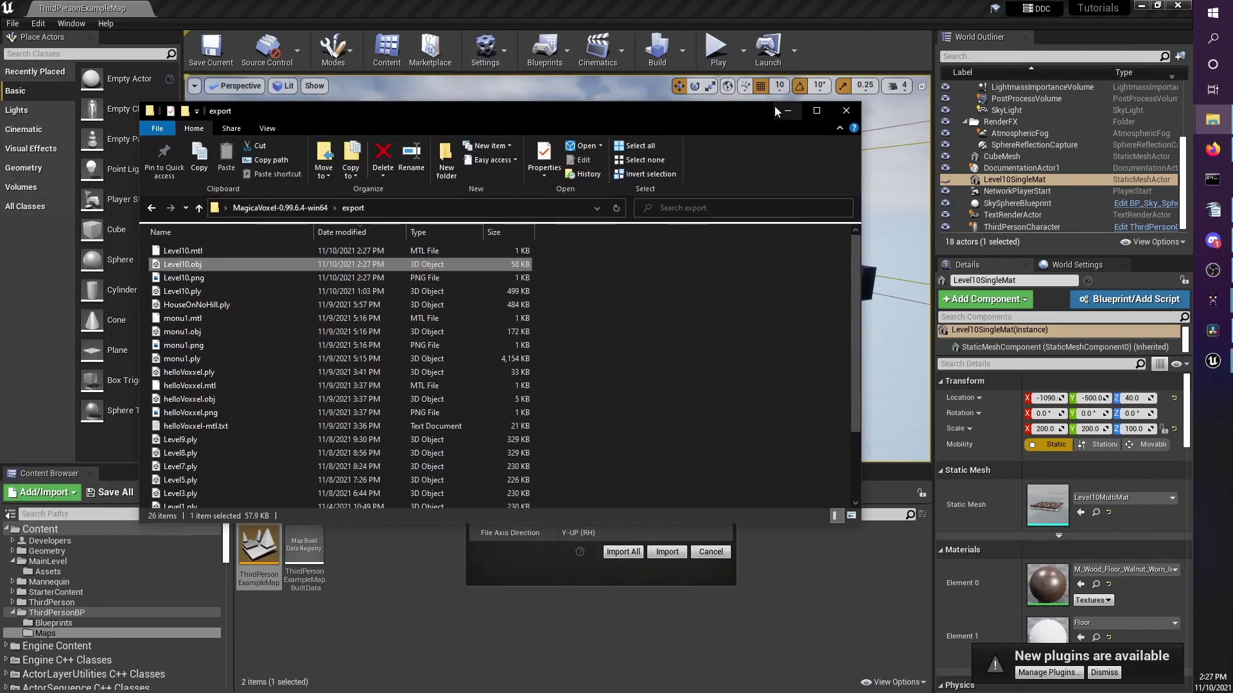
{"action": "left_click", "coordinate": [623, 552]}
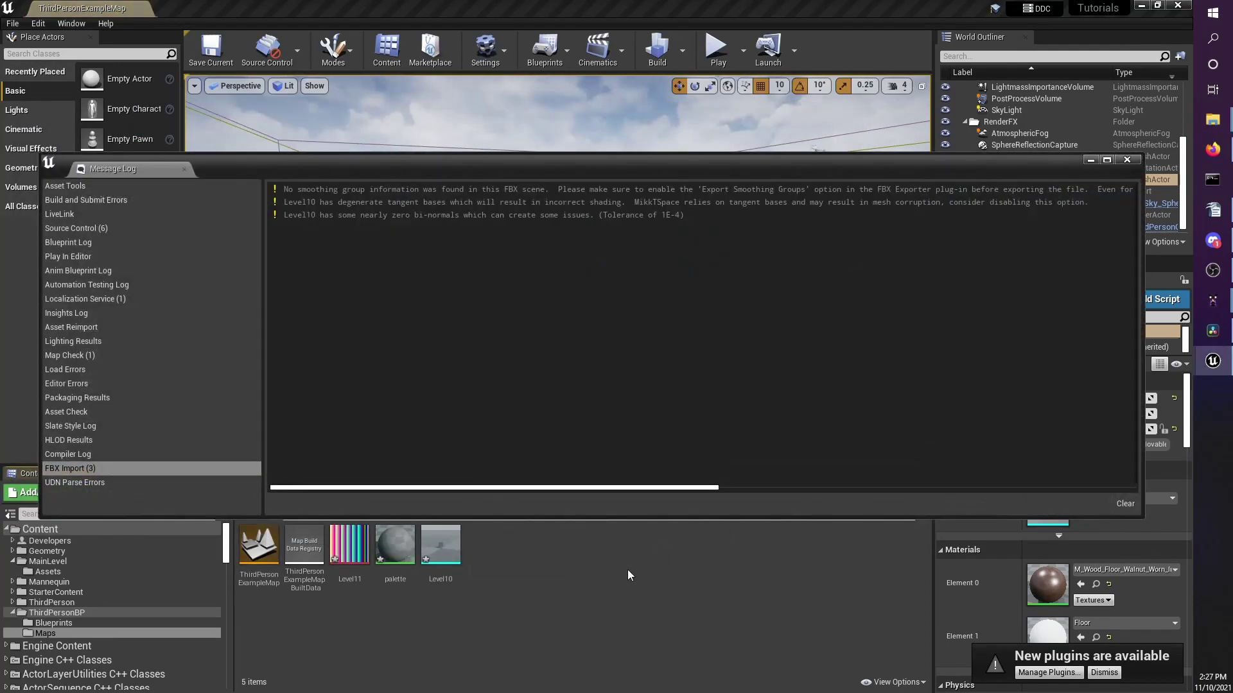
{"action": "left_click", "coordinate": [1127, 160]}
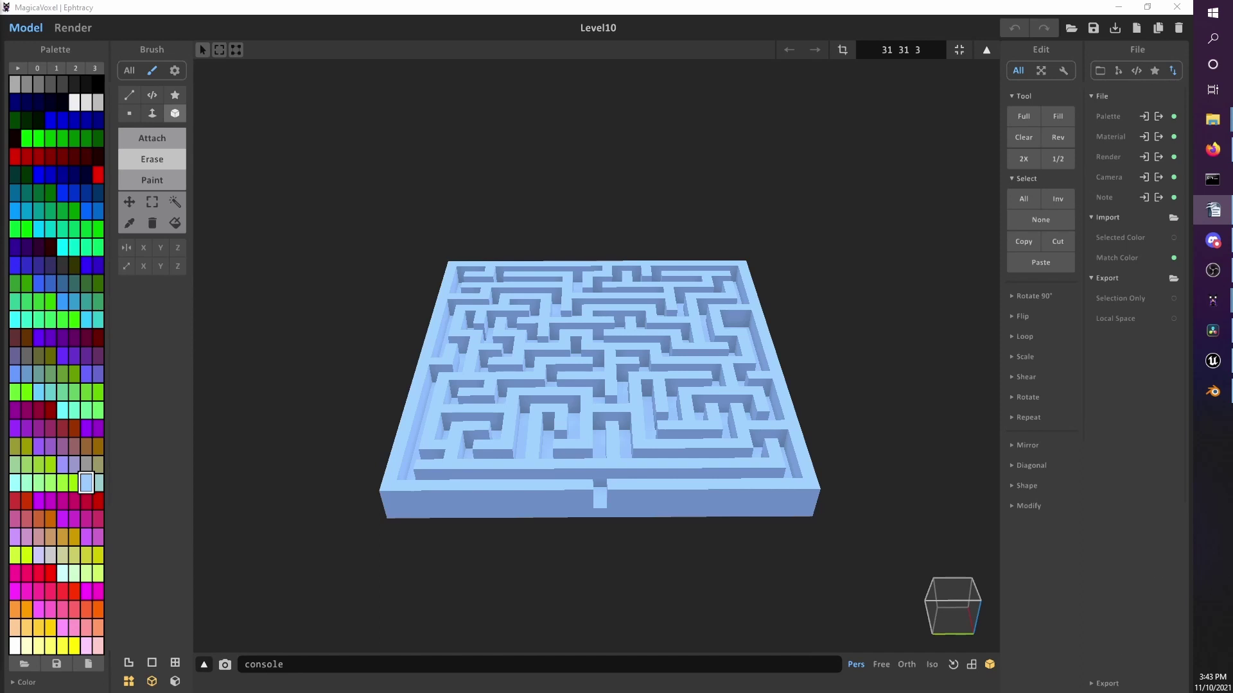
- Switch to MagicaVoxel and export the maze as Stanford Polygon file Level10.ply, replacing the existing file in the export folder
{"action": "left_click", "coordinate": [1173, 280]}
{"action": "left_click", "coordinate": [602, 311]}
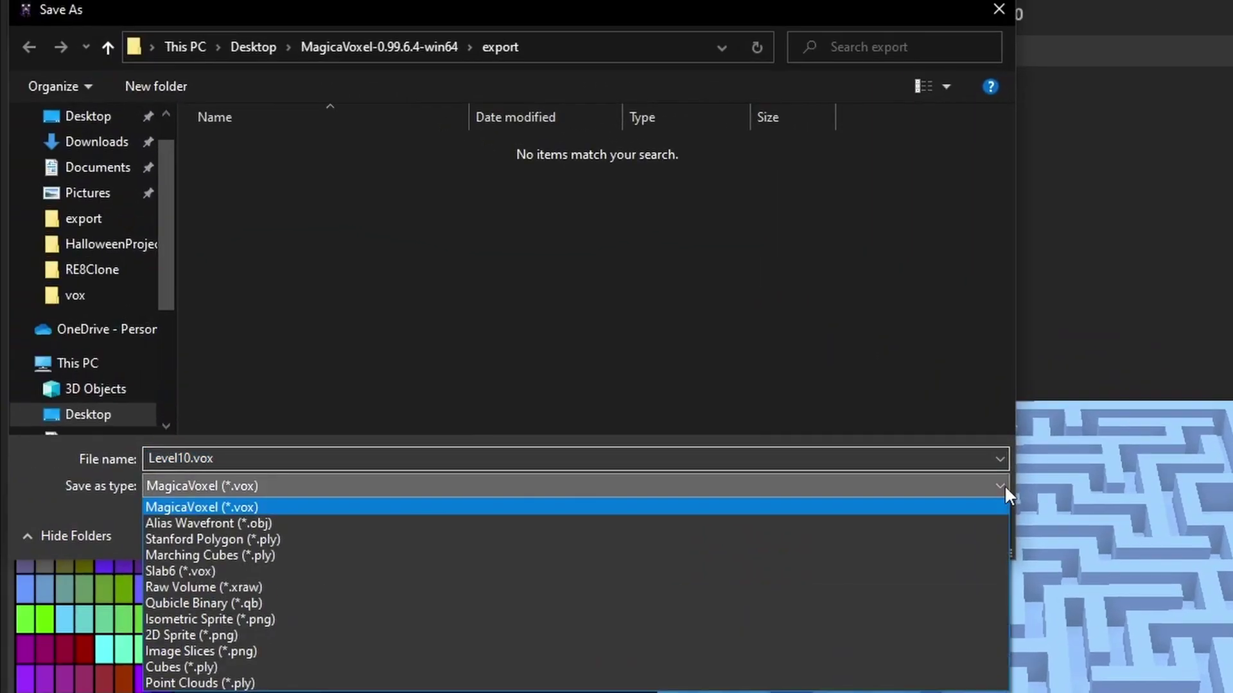
{"action": "left_click", "coordinate": [276, 539]}
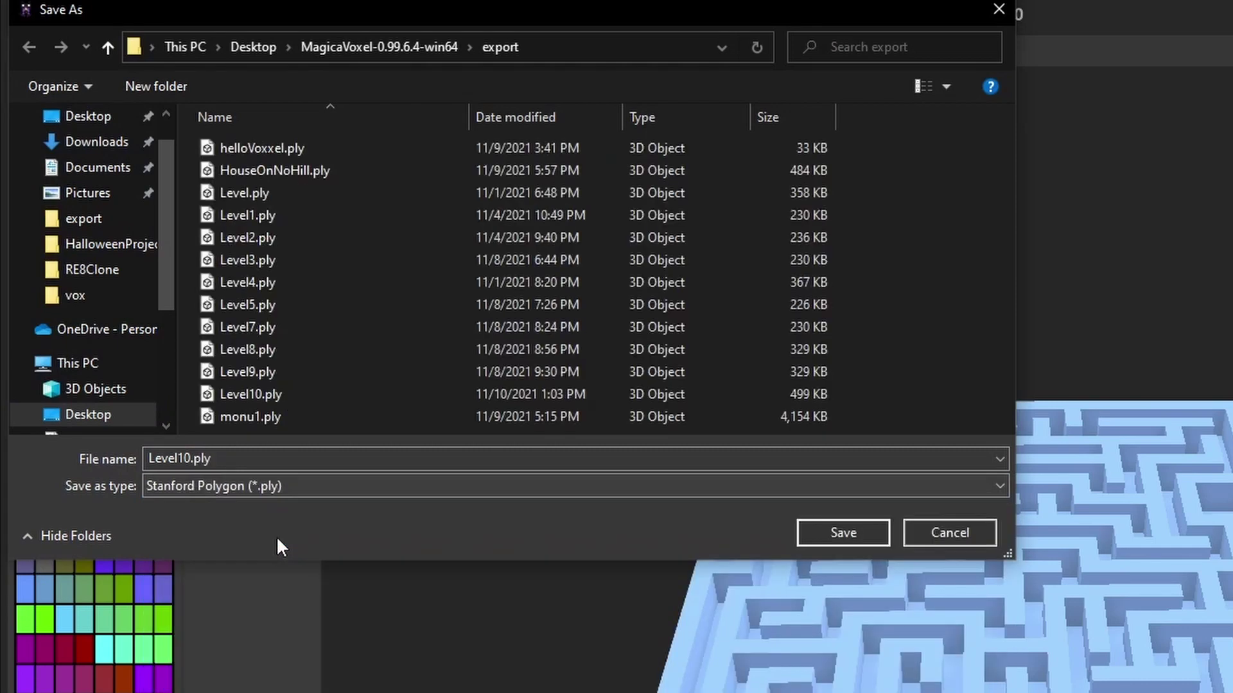
{"action": "left_click", "coordinate": [856, 532]}
{"action": "left_click", "coordinate": [1040, 556]}
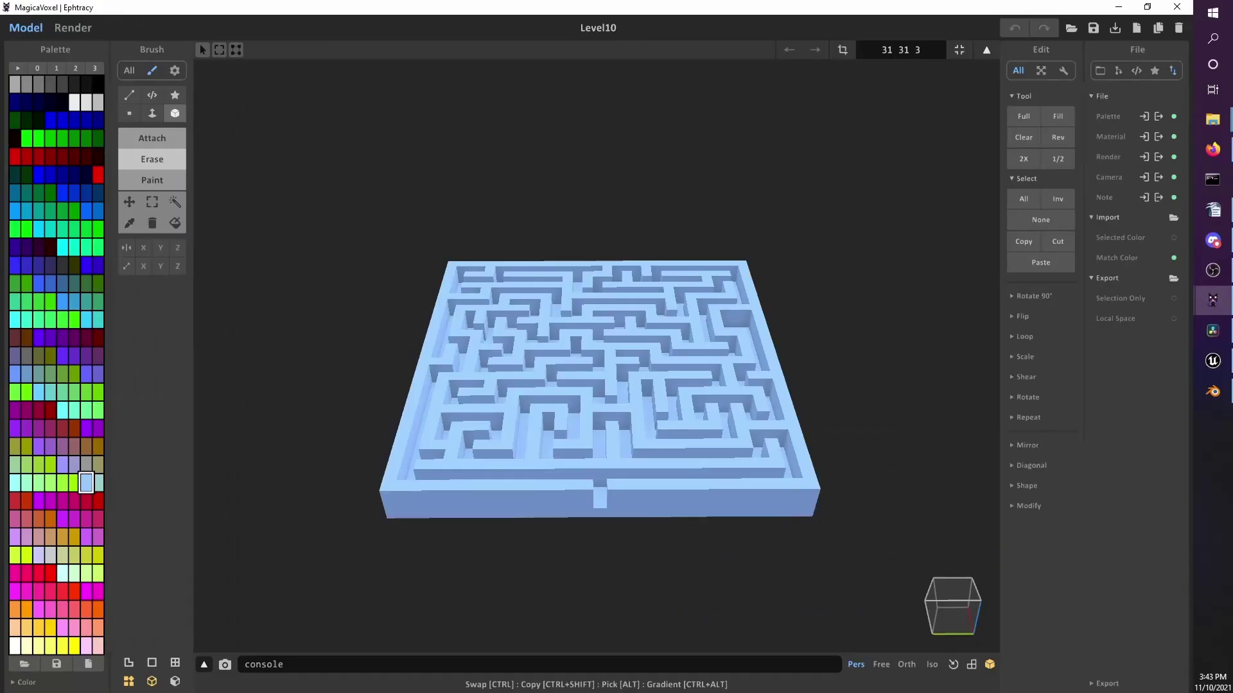
- Start a new General file in Blender and delete the default camera, cube and light
{"action": "left_click", "coordinate": [1212, 391]}
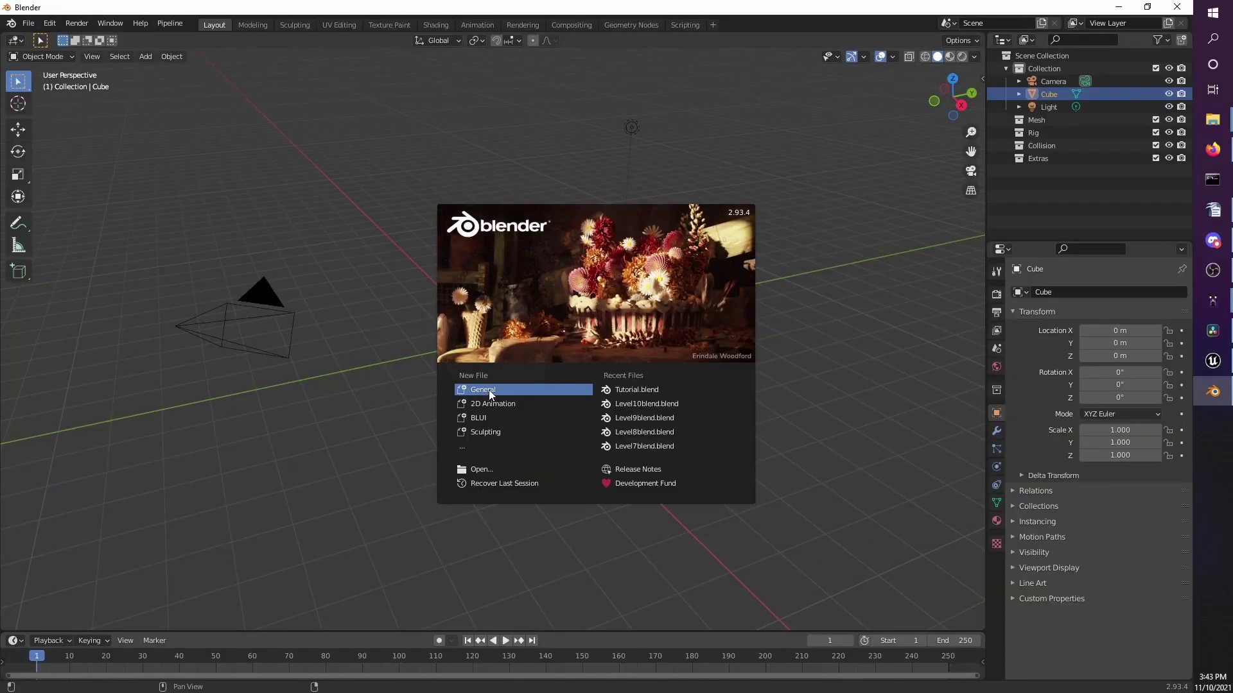
{"action": "left_click", "coordinate": [489, 391]}
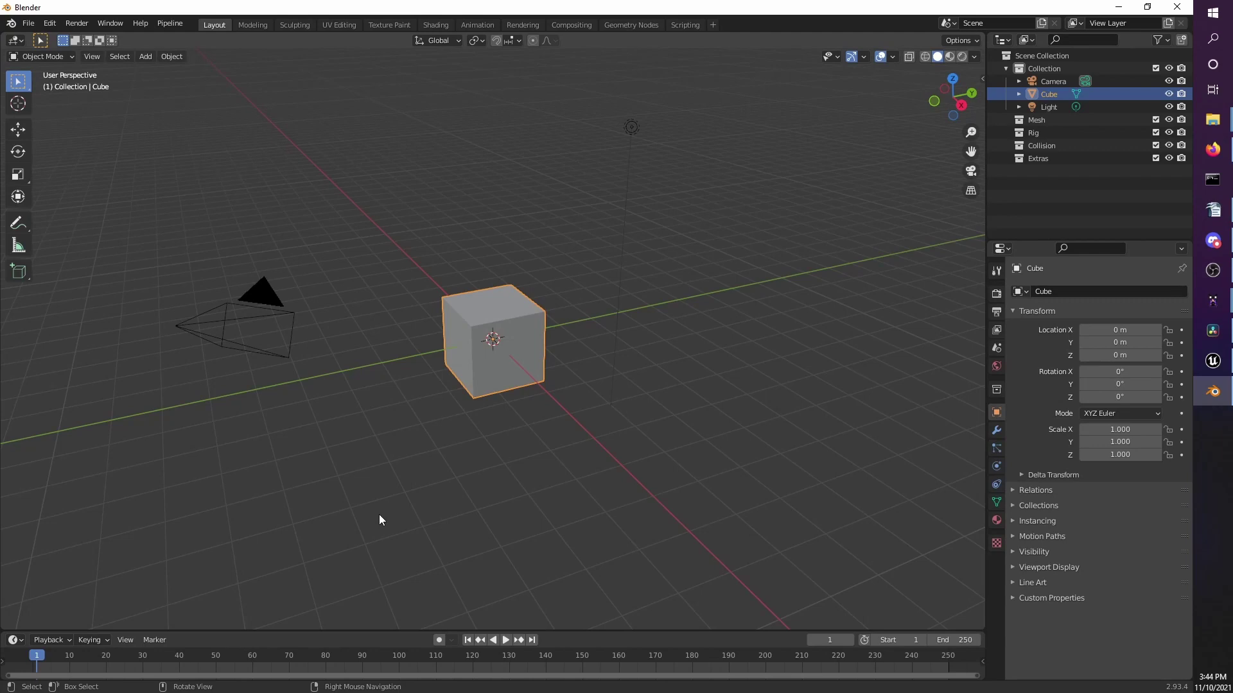
{"action": "left_click", "coordinate": [378, 507]}
{"action": "key", "text": "a"}
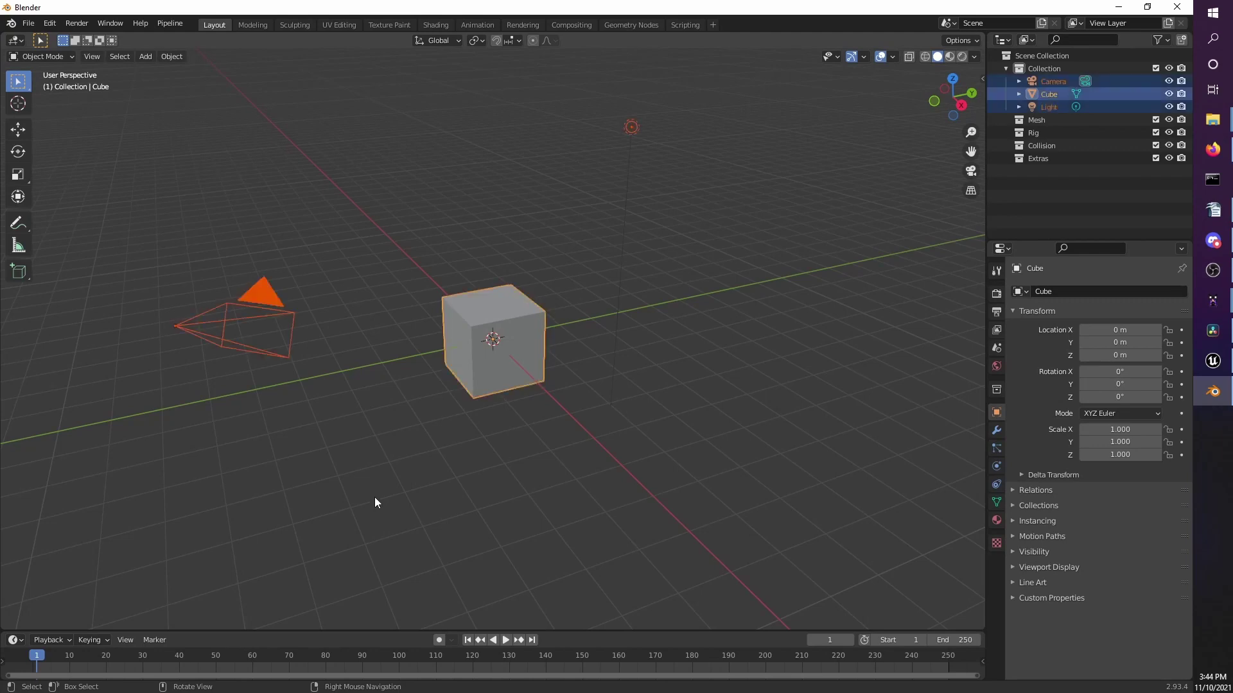
{"action": "key", "text": "Delete"}
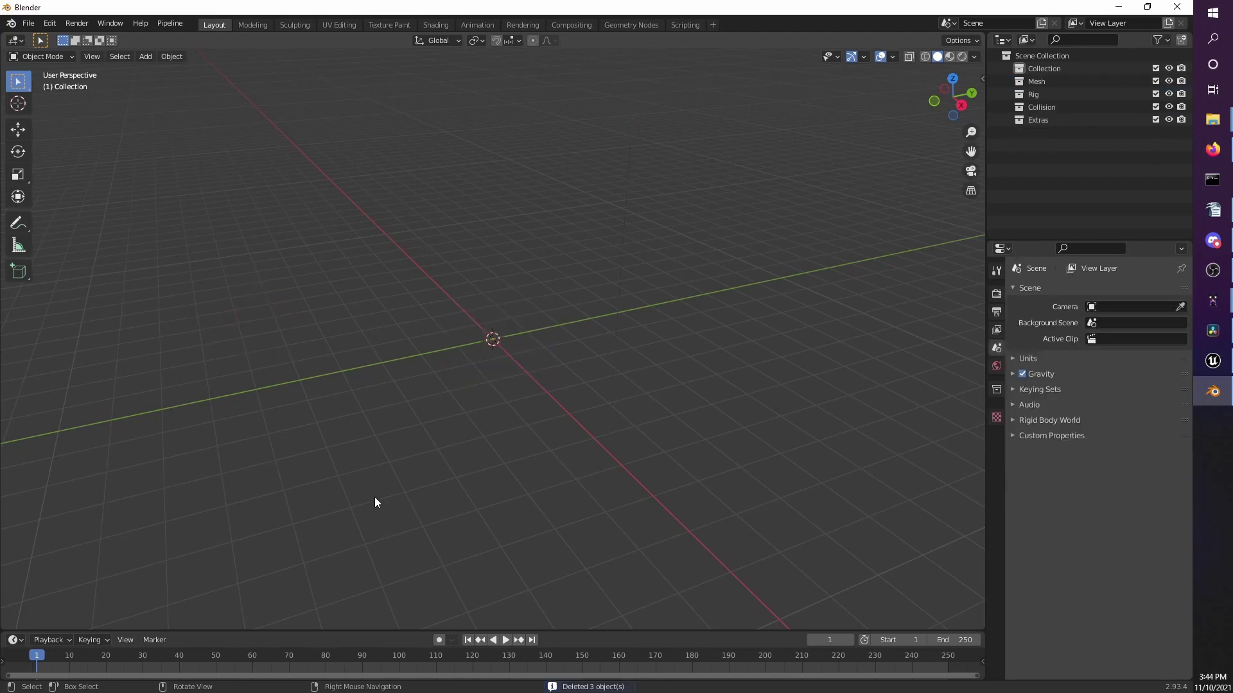
- Import the Level10 maze as a Stanford (.ply) model from the export folder inside MagicaVoxel-0.99.6.4-win64 on the Desktop
{"action": "left_click", "coordinate": [28, 23]}
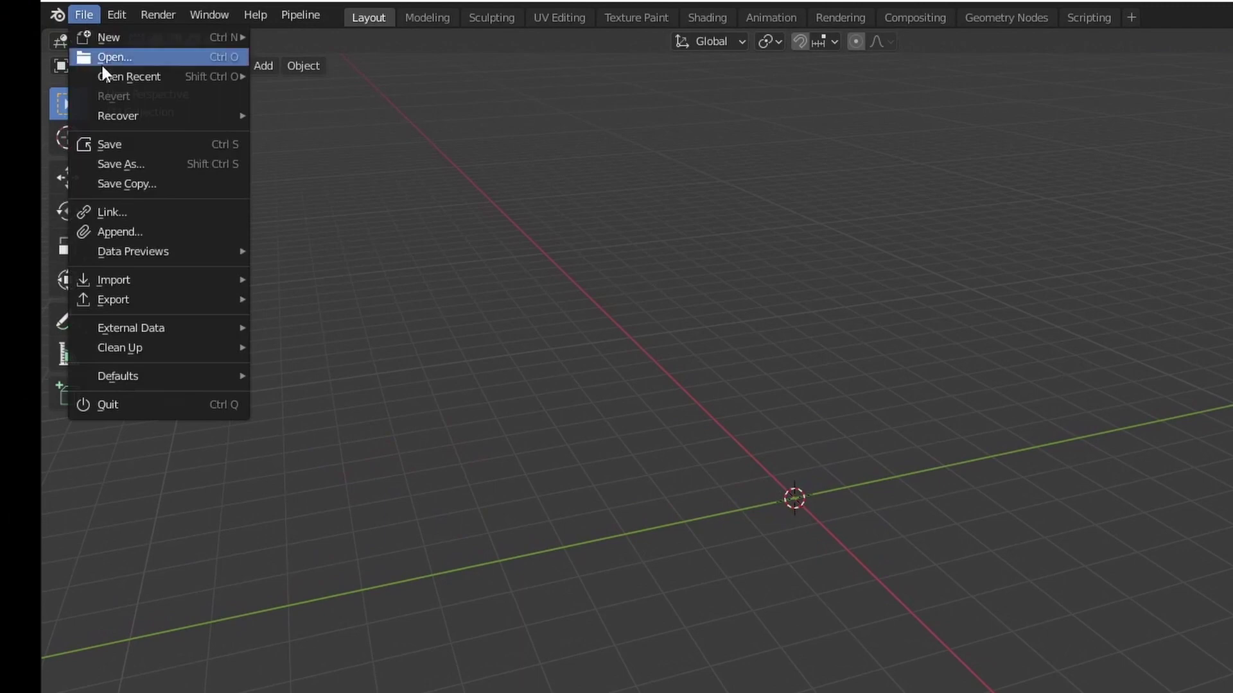
{"action": "mouse_move", "coordinate": [168, 282]}
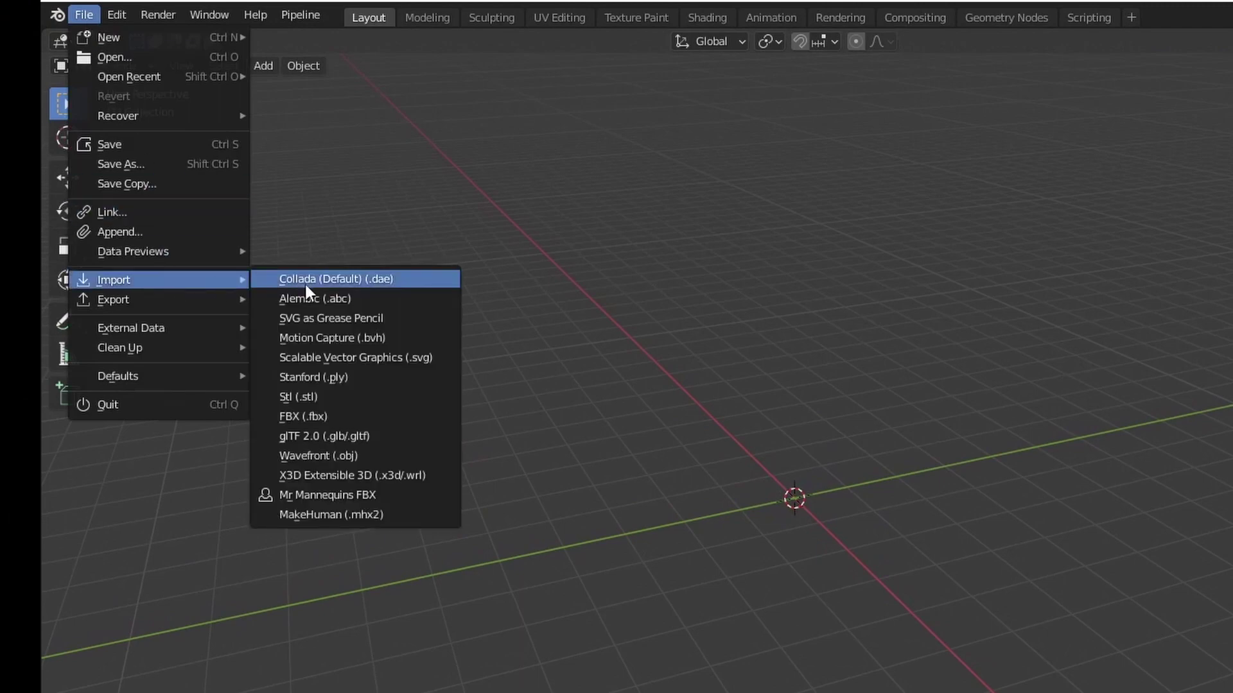
{"action": "left_click", "coordinate": [364, 374]}
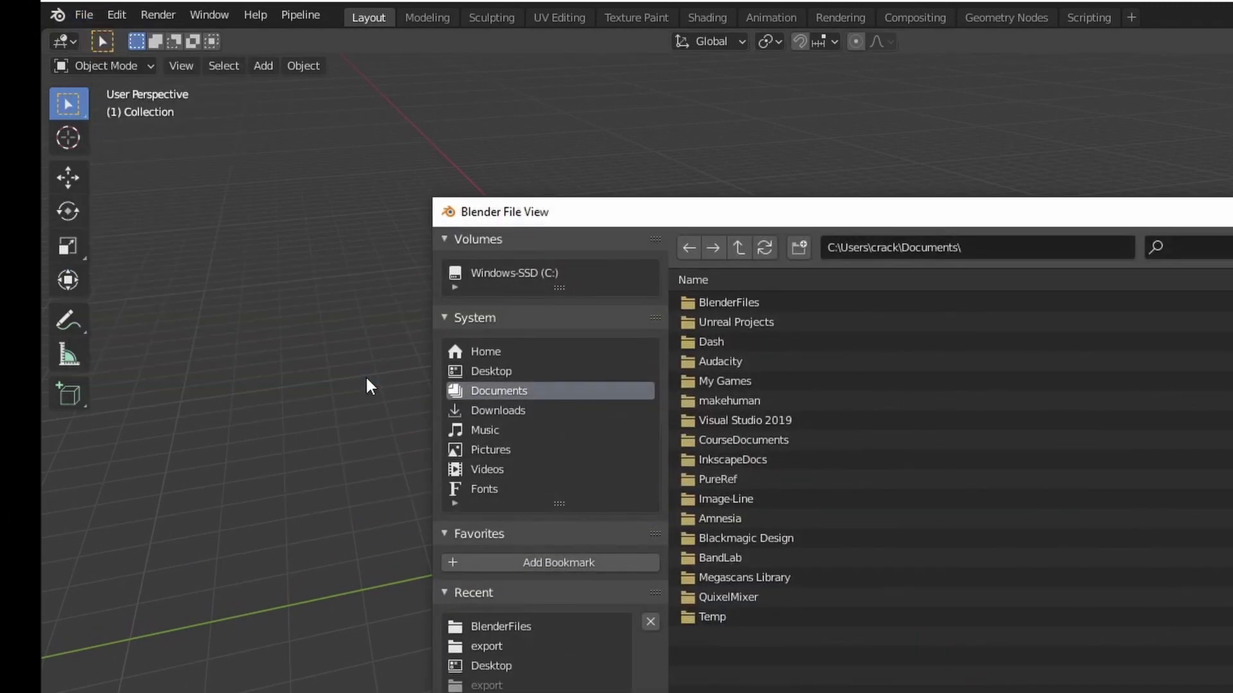
{"action": "left_click", "coordinate": [509, 412]}
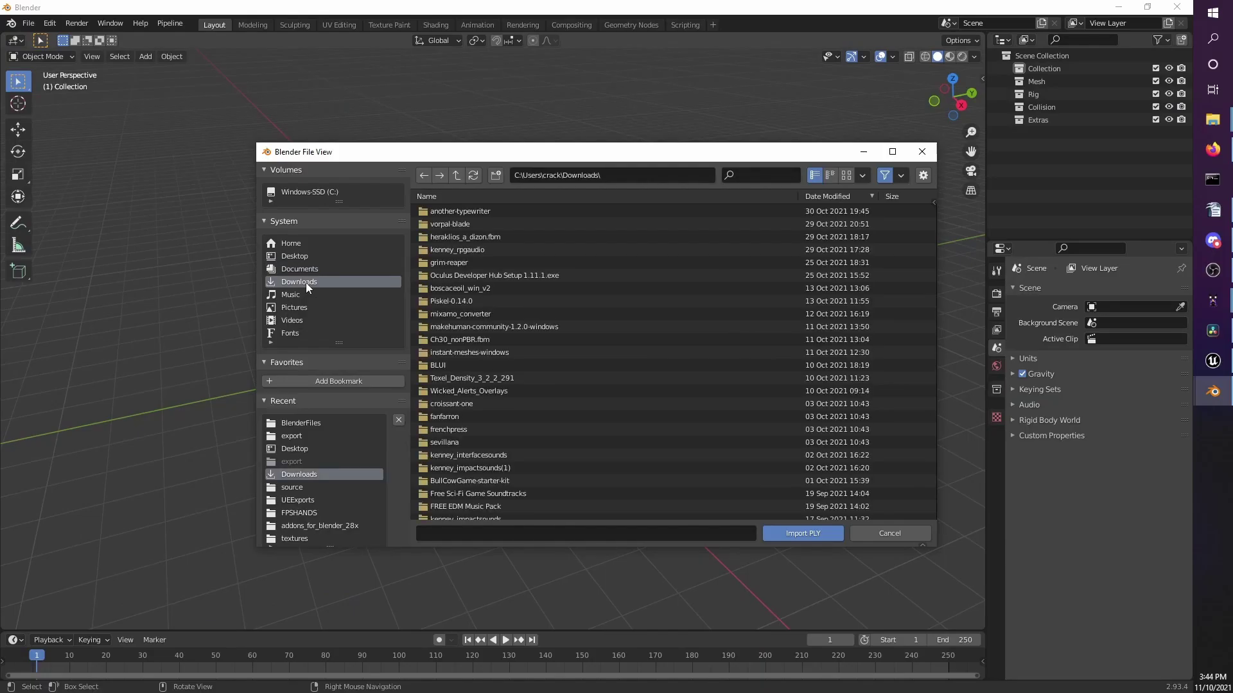
{"action": "left_click", "coordinate": [294, 257]}
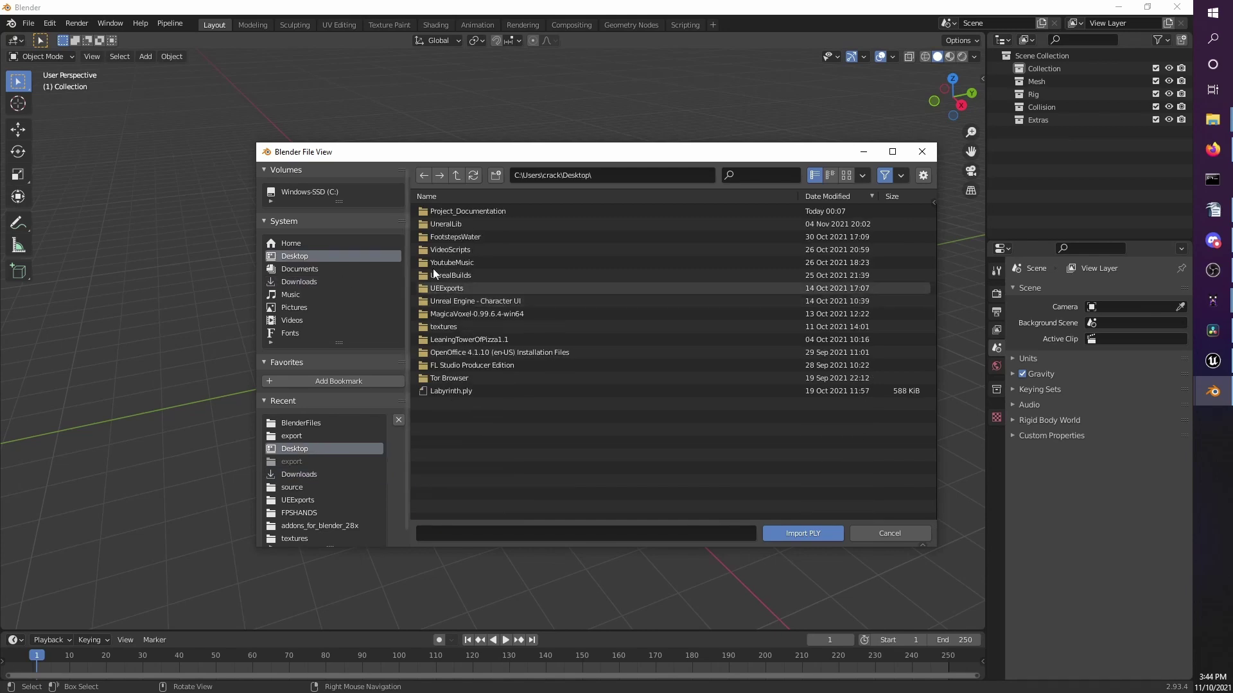
{"action": "double_click", "coordinate": [475, 313]}
{"action": "double_click", "coordinate": [447, 212]}
{"action": "left_click", "coordinate": [447, 212]}
{"action": "left_click", "coordinate": [814, 530]}
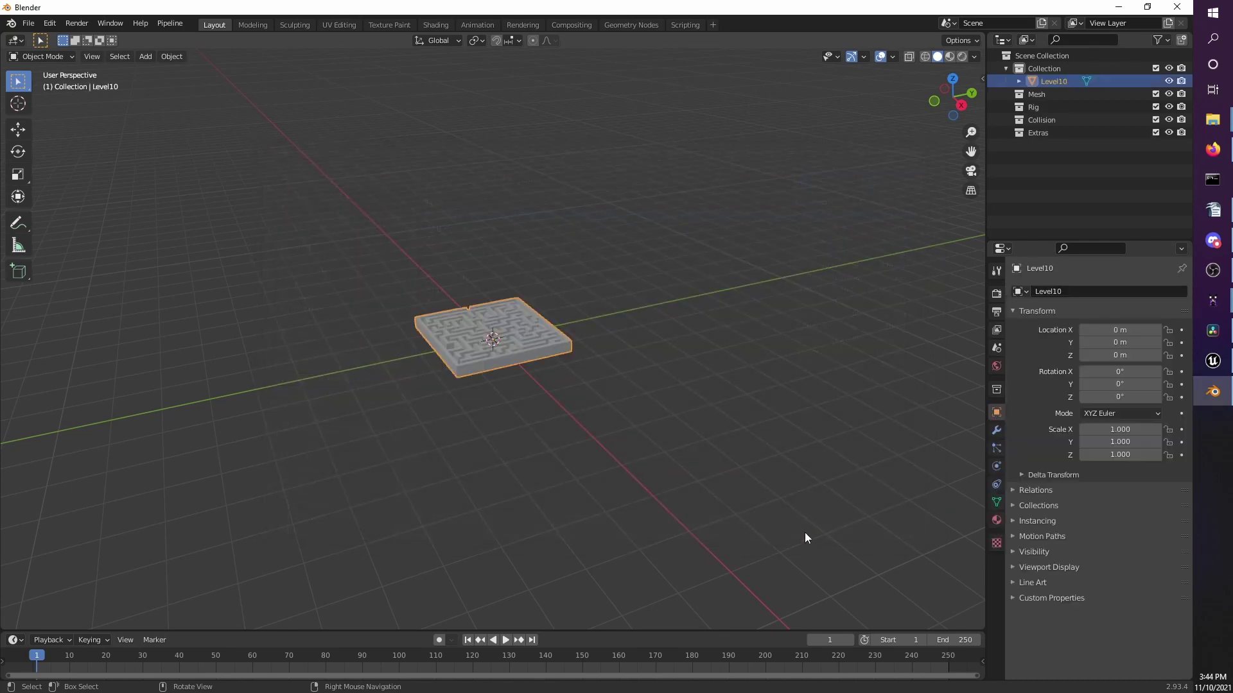
- Turn on the Statistics viewport overlay and deselect the Level10 maze
{"action": "scroll", "coordinate": [555, 458], "scroll_direction": "up", "scroll_amount": 5}
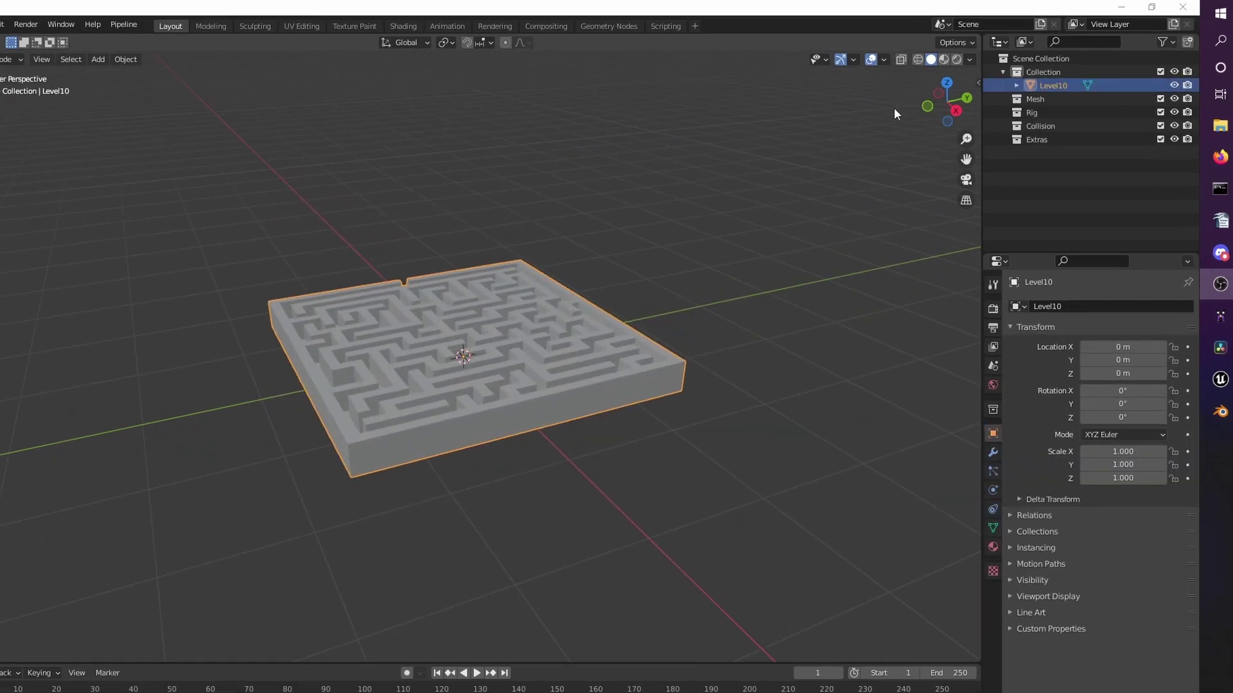
{"action": "left_click", "coordinate": [892, 56]}
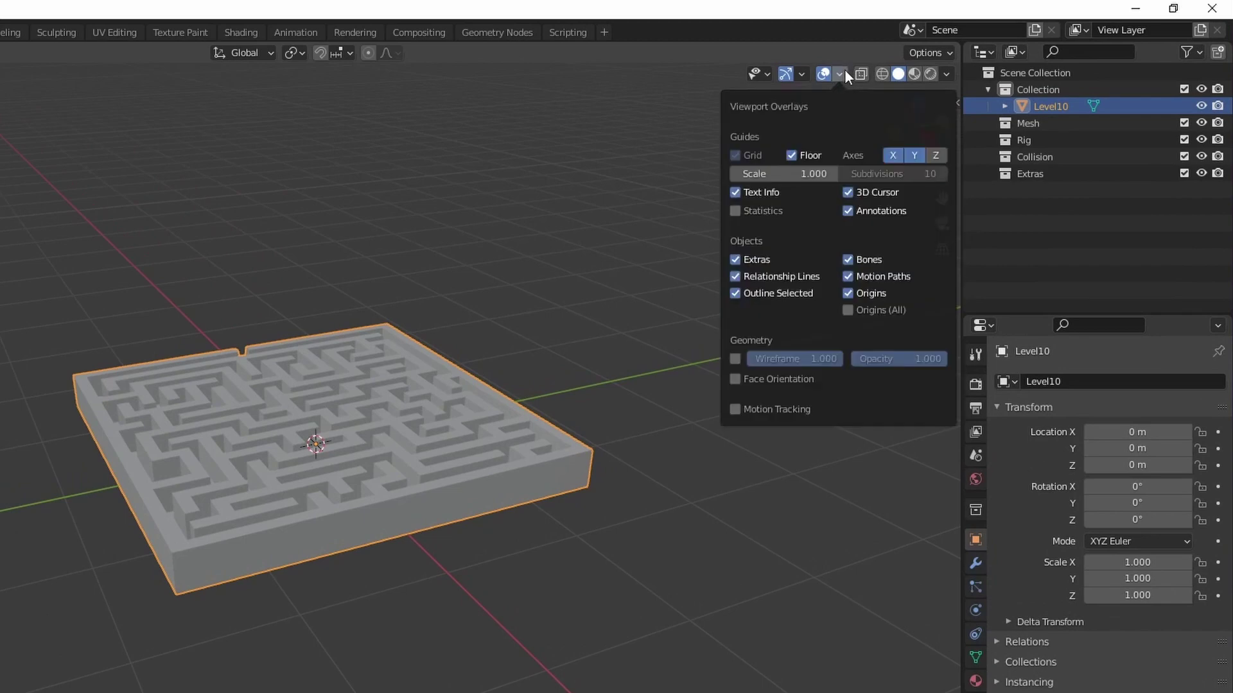
{"action": "left_click", "coordinate": [758, 211]}
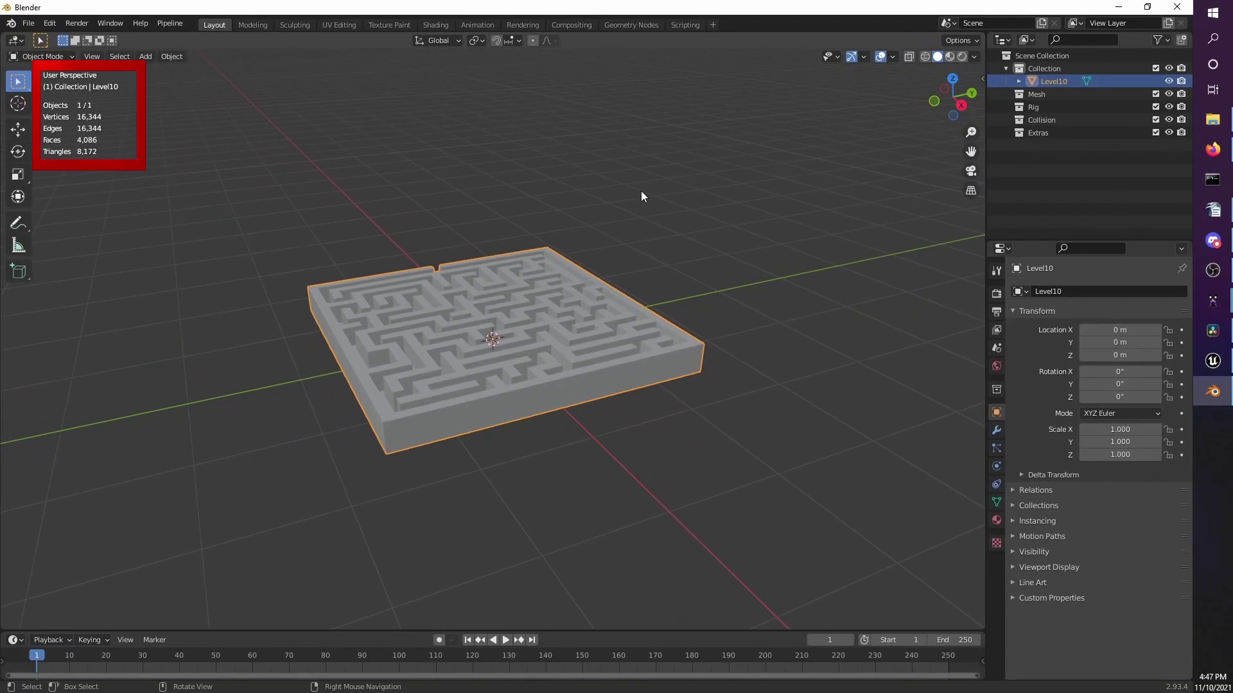
{"action": "left_click", "coordinate": [661, 200]}
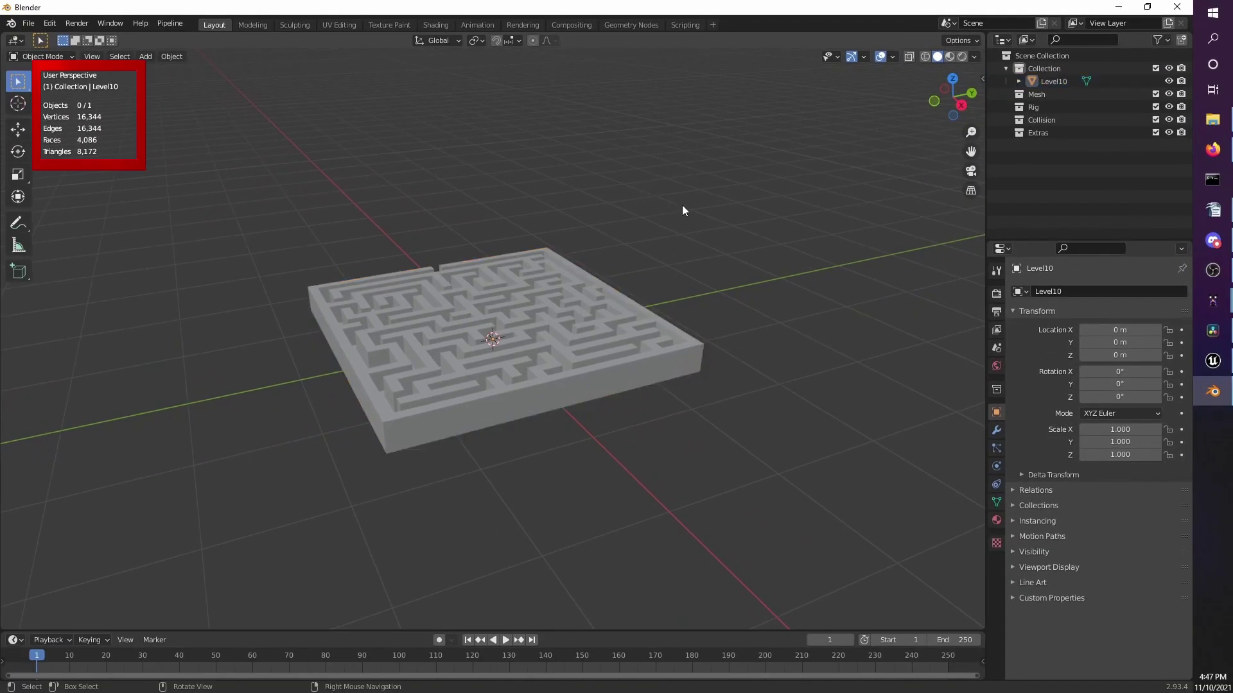
- Put the Level10 maze into Edit Mode, deselect all its geometry and switch to face selection
{"action": "left_click", "coordinate": [58, 57]}
{"action": "left_click", "coordinate": [63, 85]}
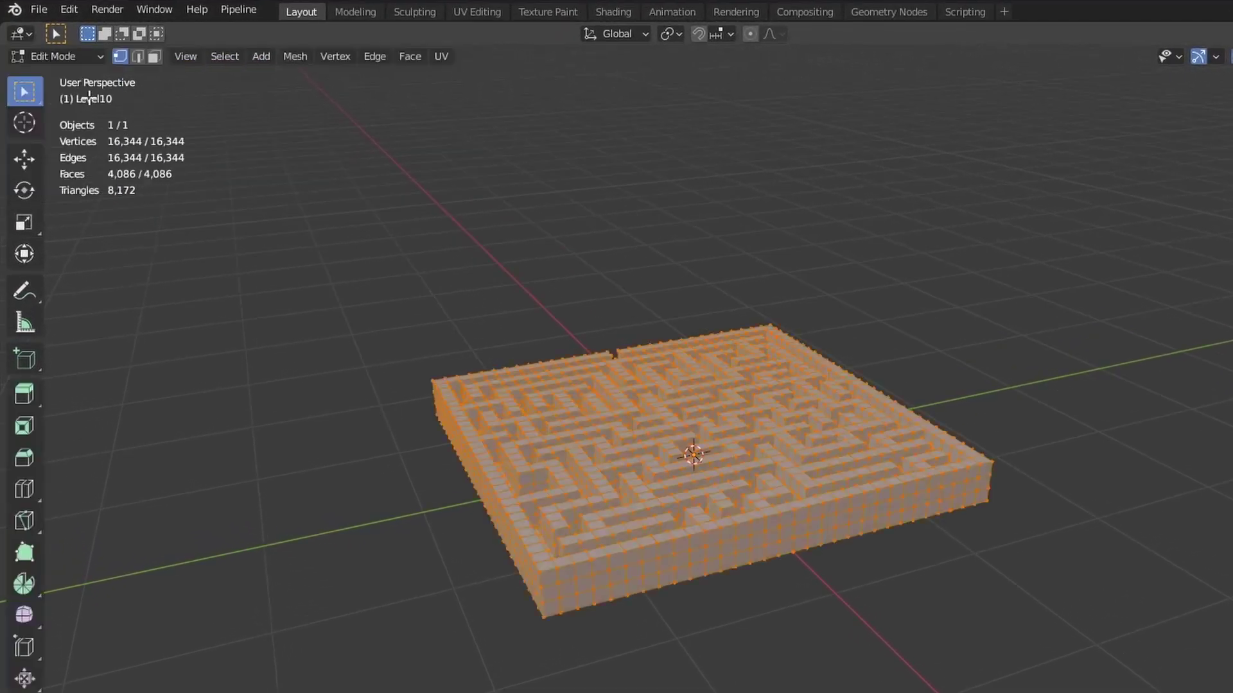
{"action": "left_click", "coordinate": [413, 305]}
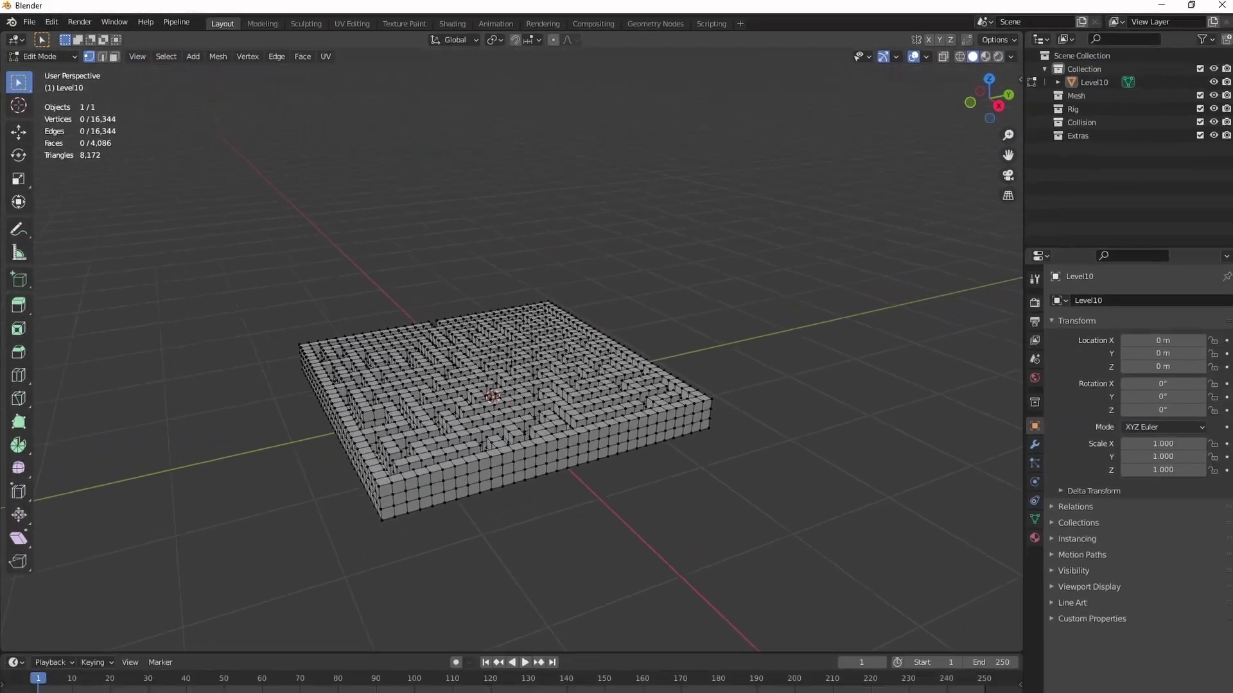
{"action": "scroll", "coordinate": [501, 386], "scroll_direction": "up", "scroll_amount": 5}
{"action": "left_click", "coordinate": [115, 57]}
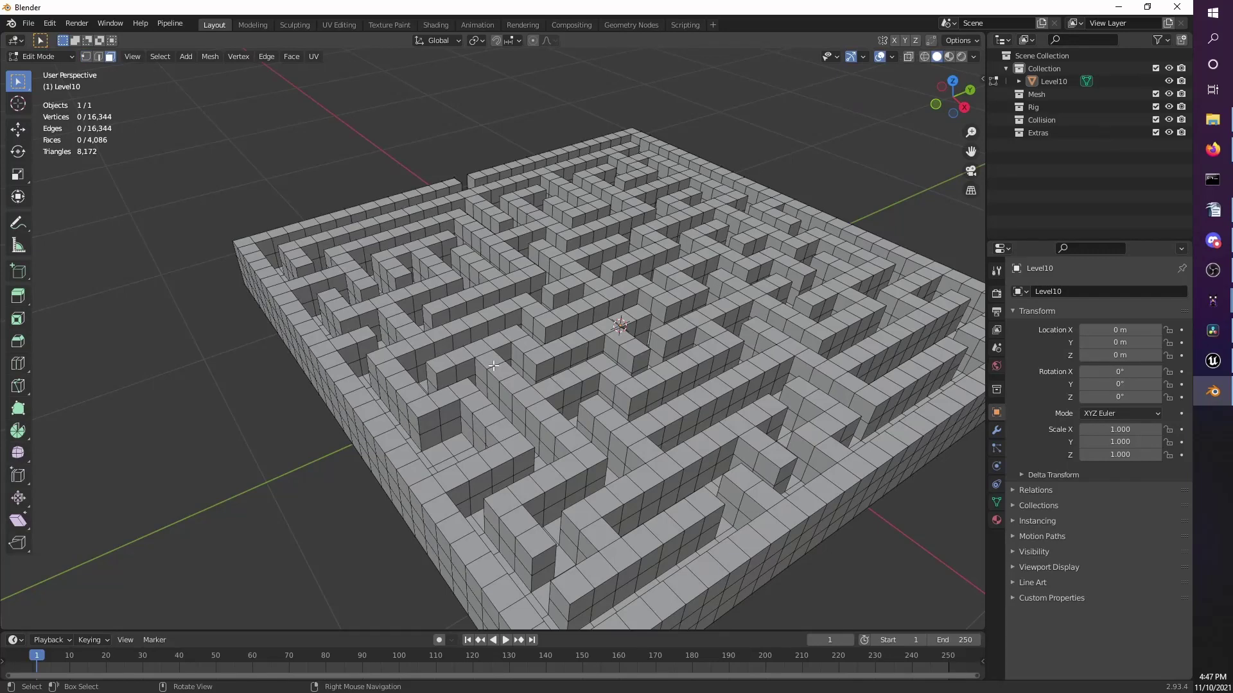
{"action": "left_click", "coordinate": [493, 366]}
{"action": "key", "text": "g"}
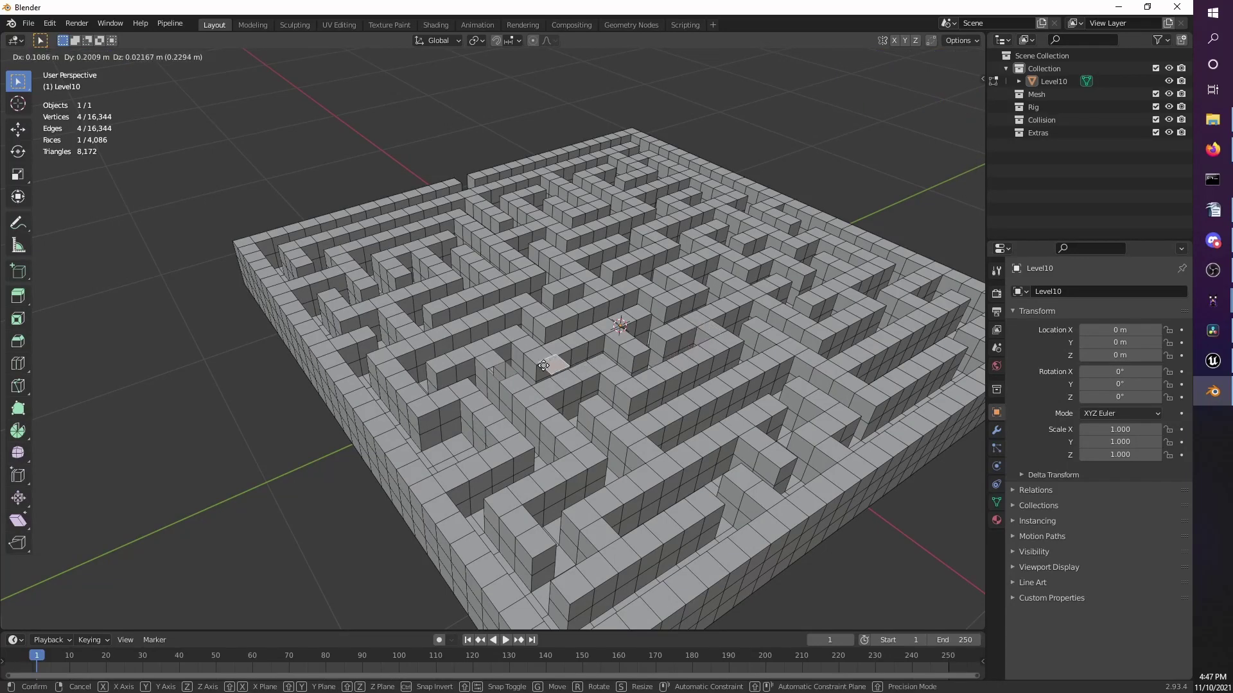
{"action": "right_click", "coordinate": [523, 355]}
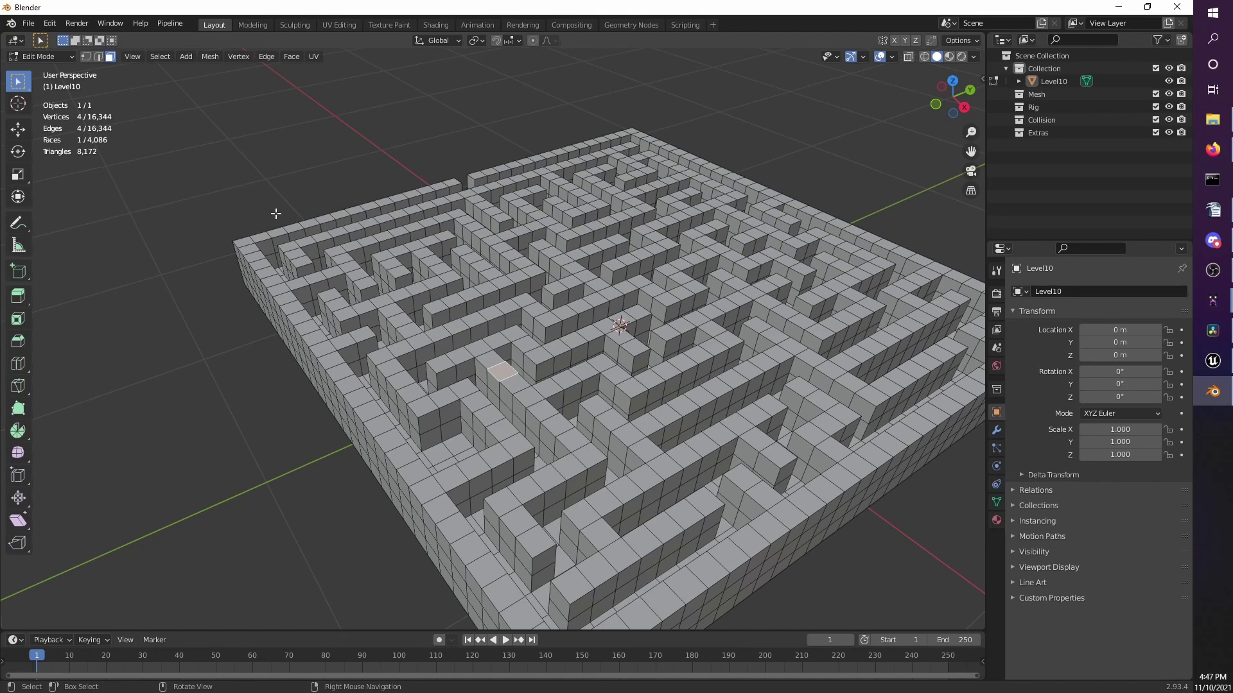
- Select all of the maze's geometry and merge its duplicate vertices by distance
{"action": "key", "text": "a"}
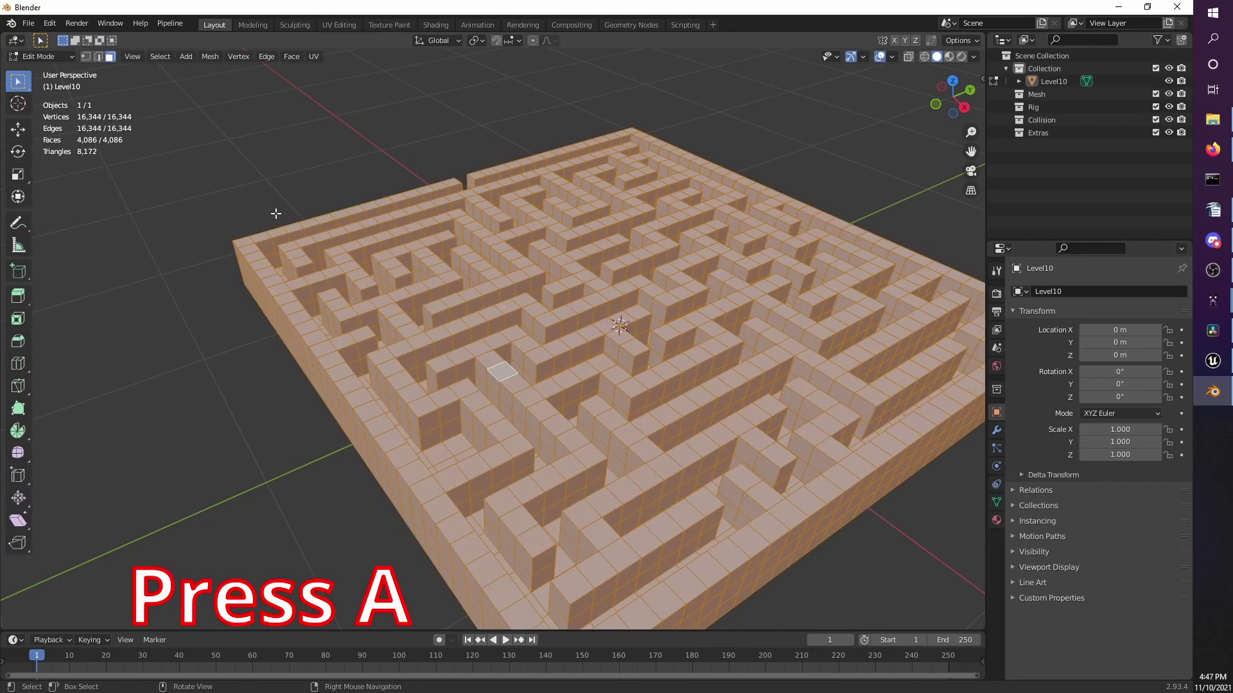
{"action": "key", "text": "m"}
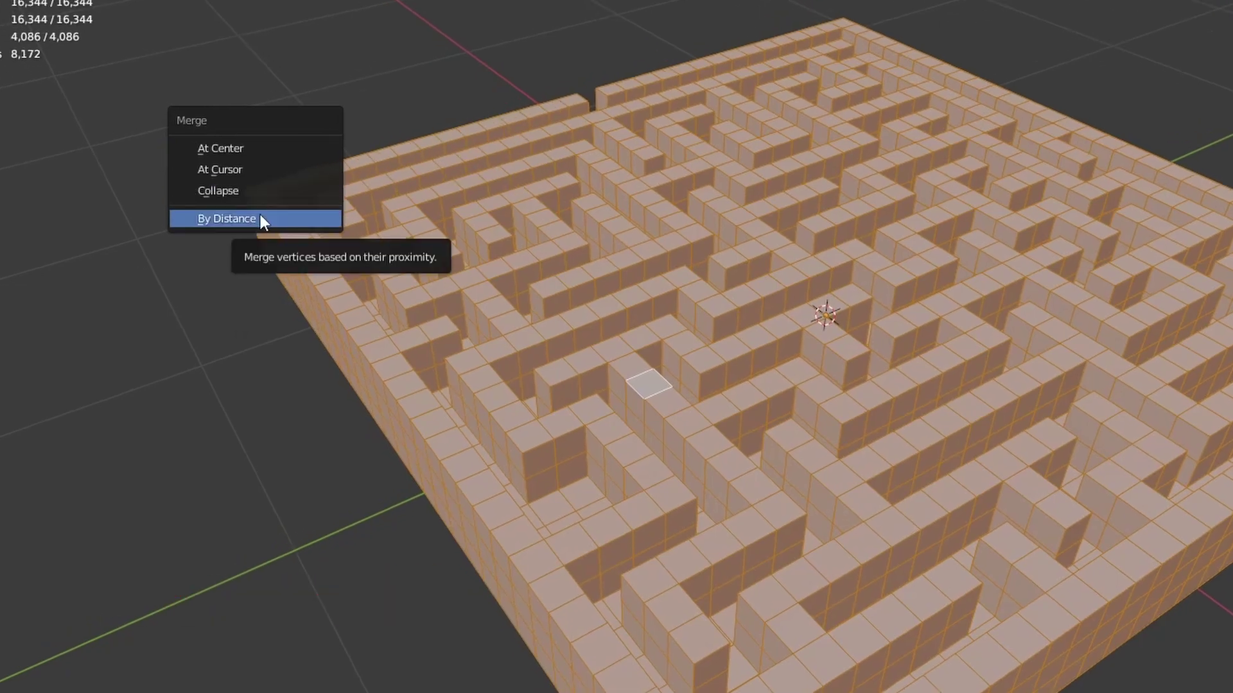
{"action": "left_click", "coordinate": [260, 219]}
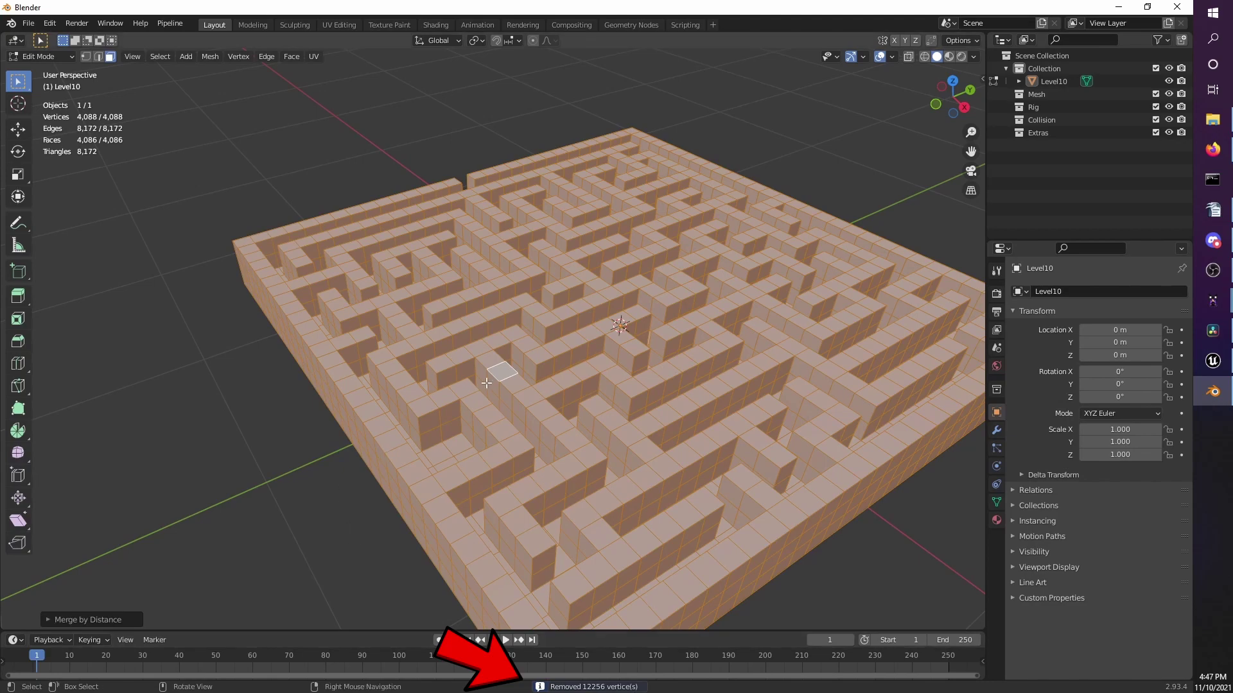
- Test one top face of the merged maze with a trial move and examine the gridded walls up close
{"action": "left_click", "coordinate": [489, 358]}
{"action": "key", "text": "g"}
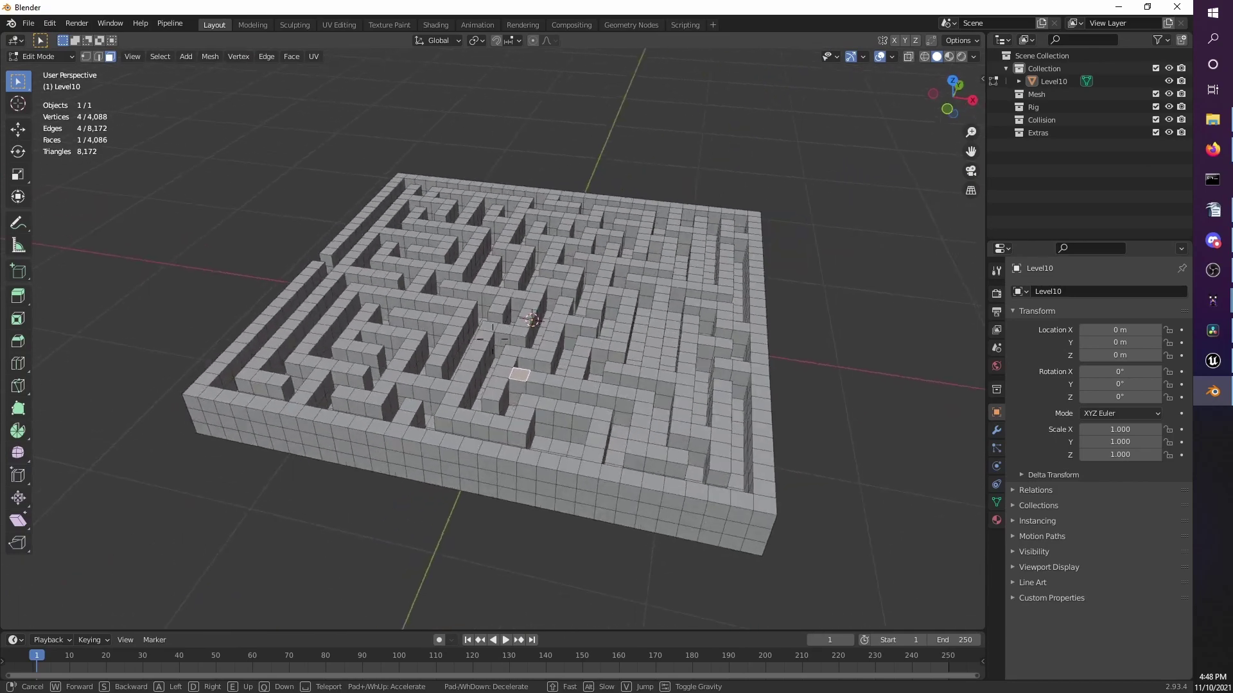
{"action": "key", "text": "w"}
{"action": "key", "text": "a"}
{"action": "key", "text": "d"}
{"action": "key", "text": "d"}
{"action": "key", "text": "a"}
{"action": "key", "text": "s"}
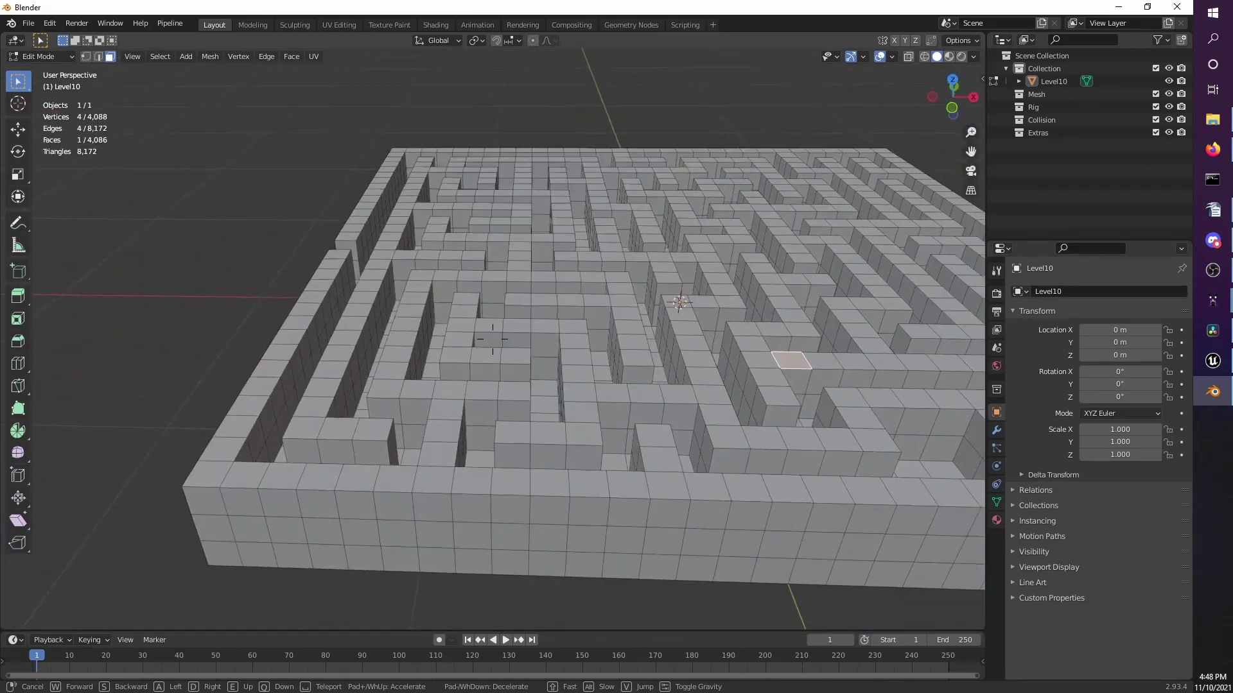
{"action": "key", "text": "d"}
{"action": "left_click", "coordinate": [493, 339]}
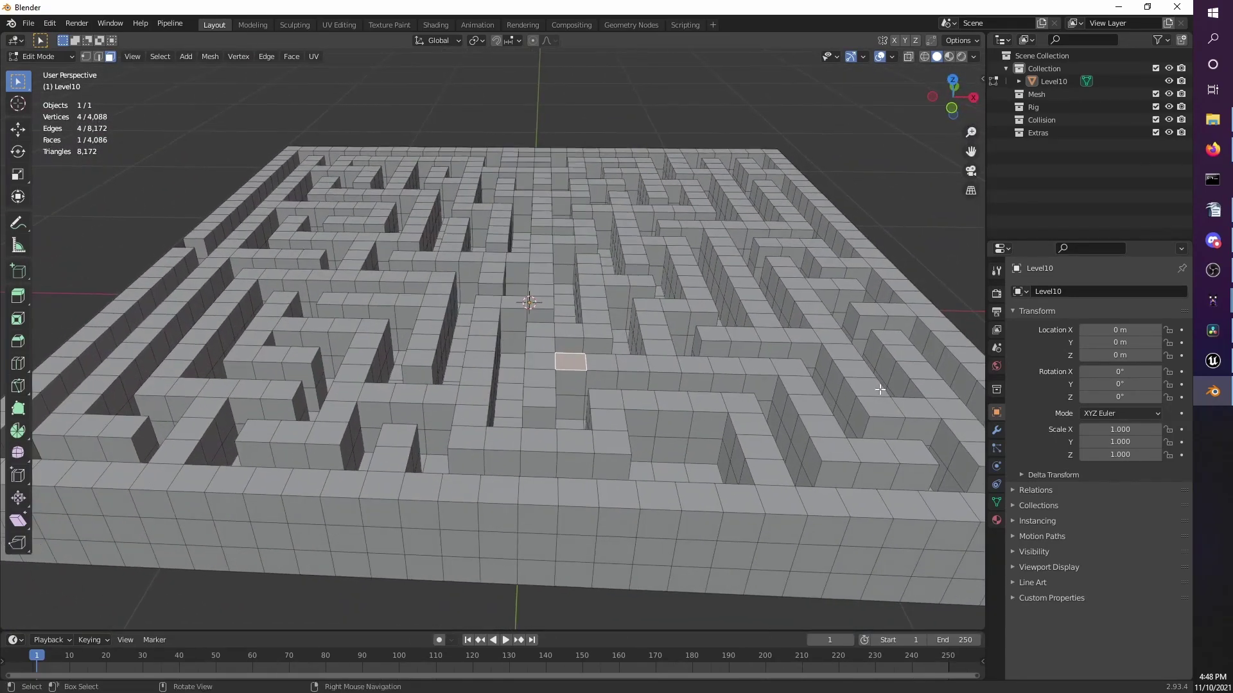
- Add a Decimate modifier to the Level10 maze and set it to Planar
{"action": "left_click", "coordinate": [996, 430]}
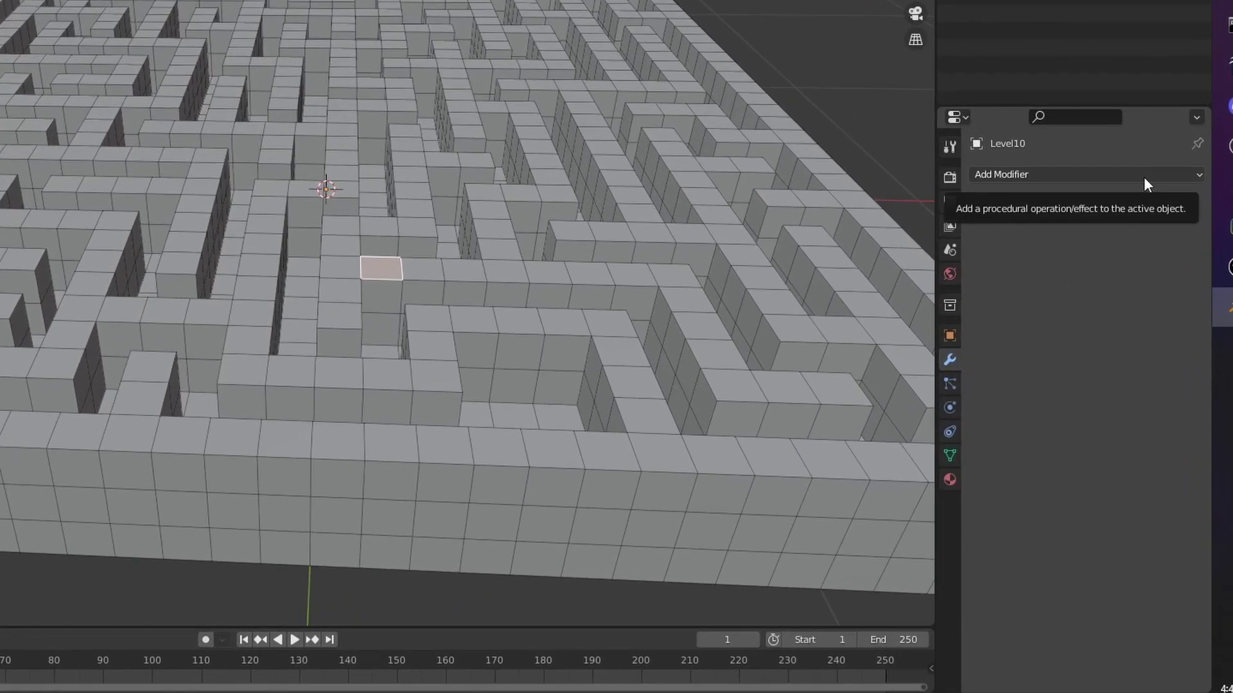
{"action": "left_click", "coordinate": [1139, 292]}
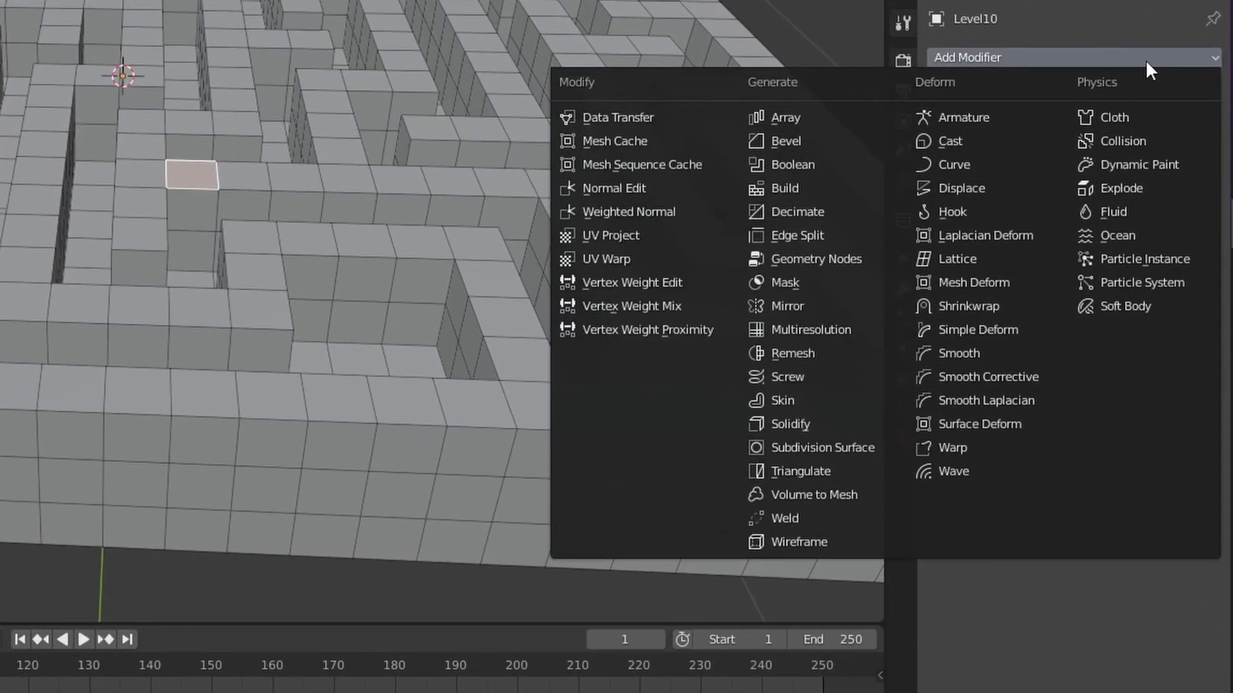
{"action": "left_click", "coordinate": [814, 213]}
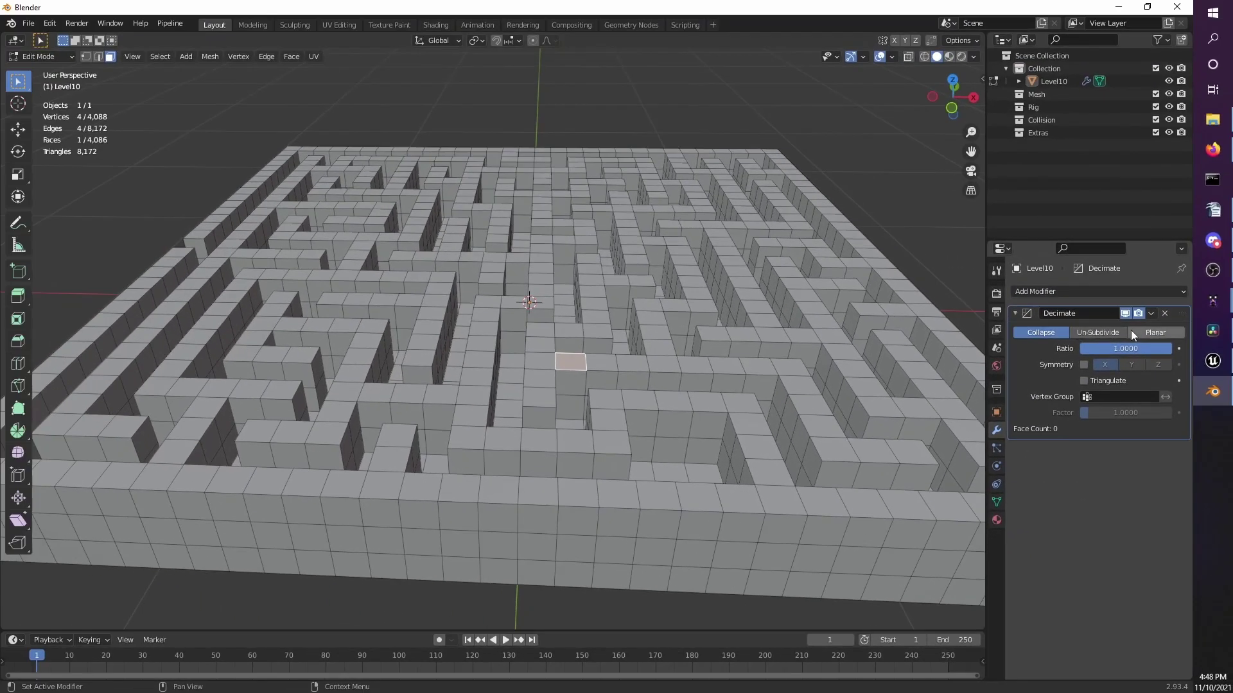
{"action": "left_click", "coordinate": [1155, 333]}
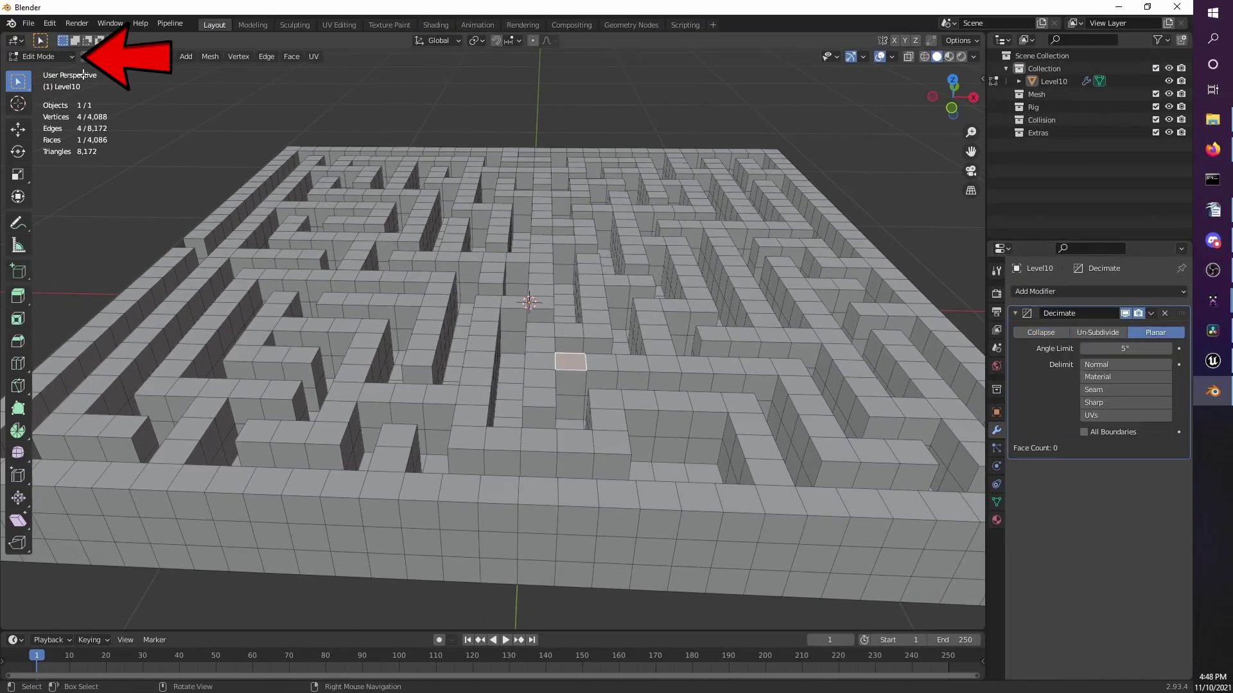
- Switch the maze to Object Mode and apply the Decimate modifier
{"action": "left_click", "coordinate": [72, 56]}
{"action": "left_click", "coordinate": [64, 67]}
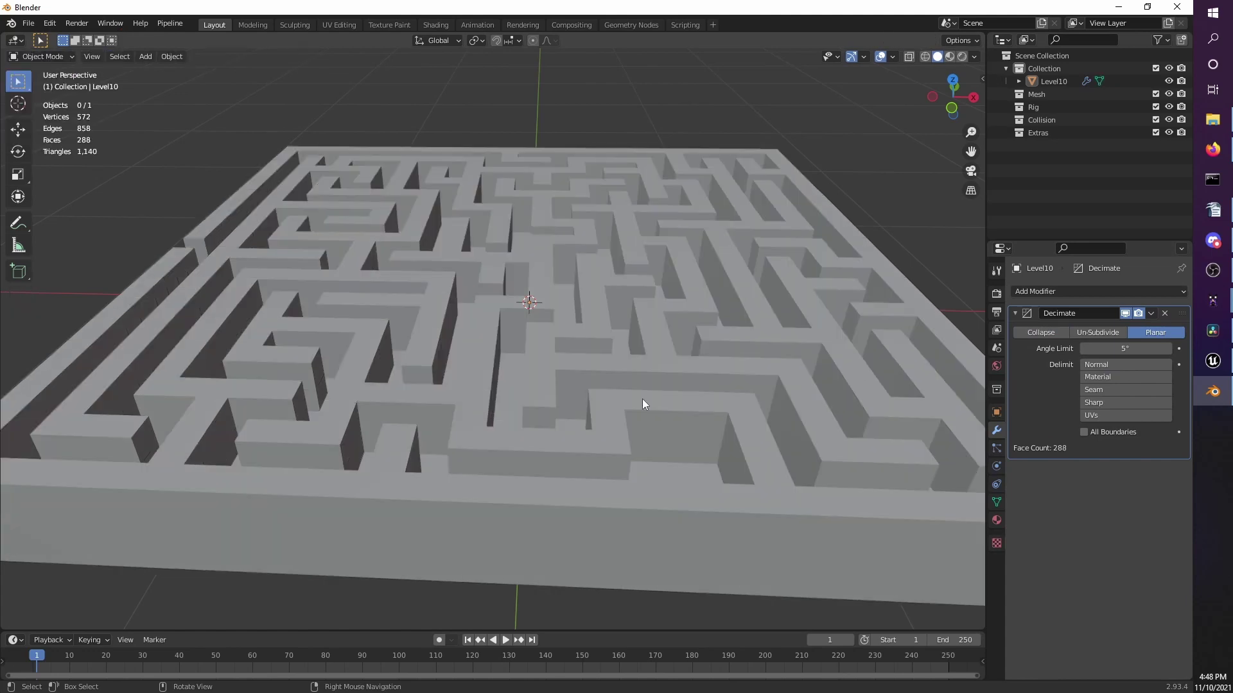
{"action": "left_click", "coordinate": [1153, 313]}
{"action": "left_click", "coordinate": [1122, 326]}
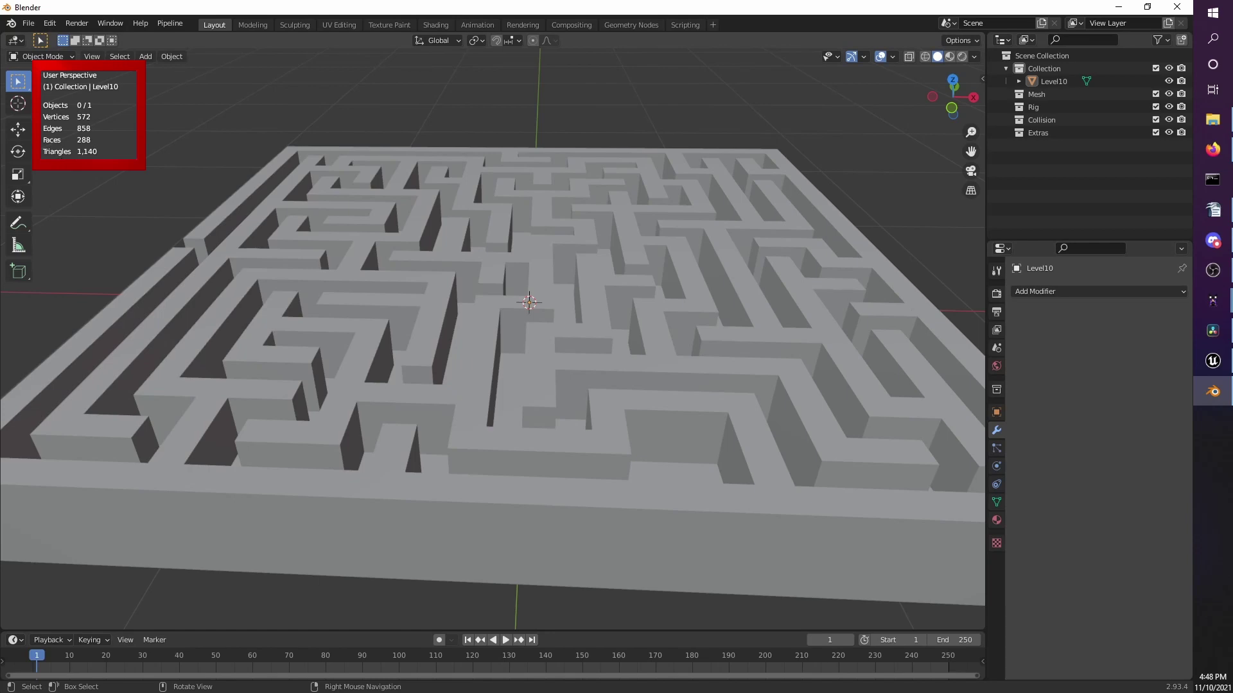
- Put the maze back into Edit Mode and unwrap all its faces with Smart UV Project, using a 0.010 island margin
{"action": "left_click", "coordinate": [48, 57]}
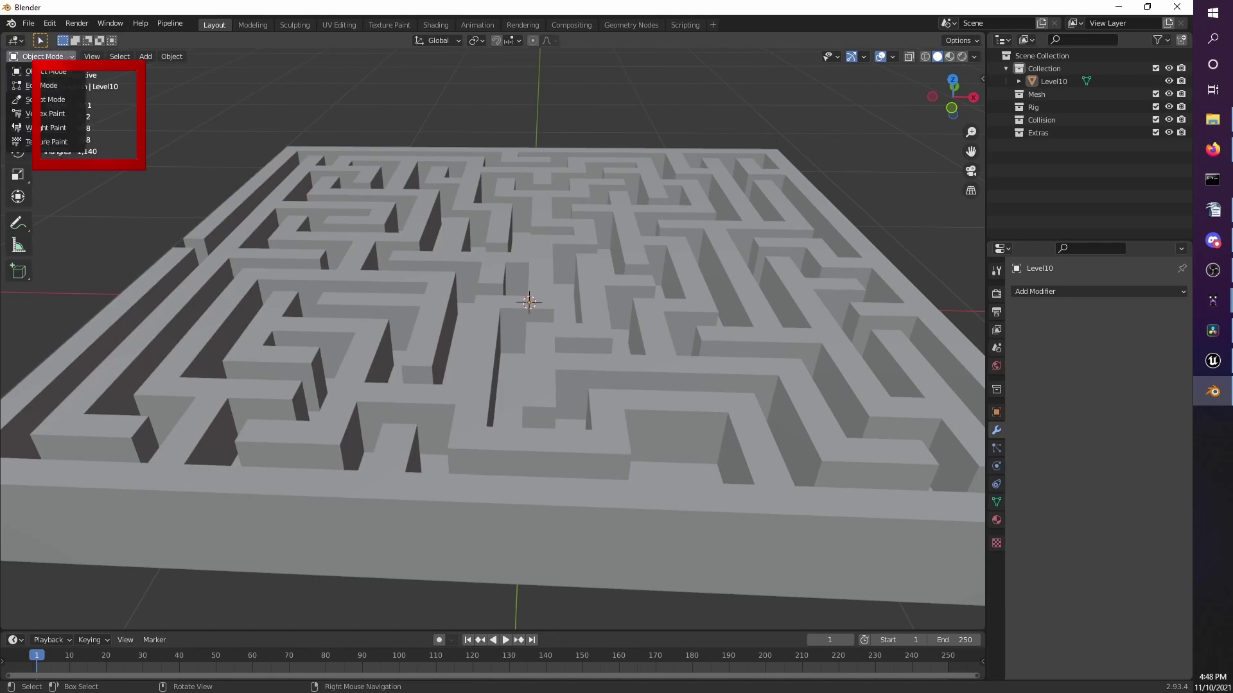
{"action": "left_click", "coordinate": [55, 86]}
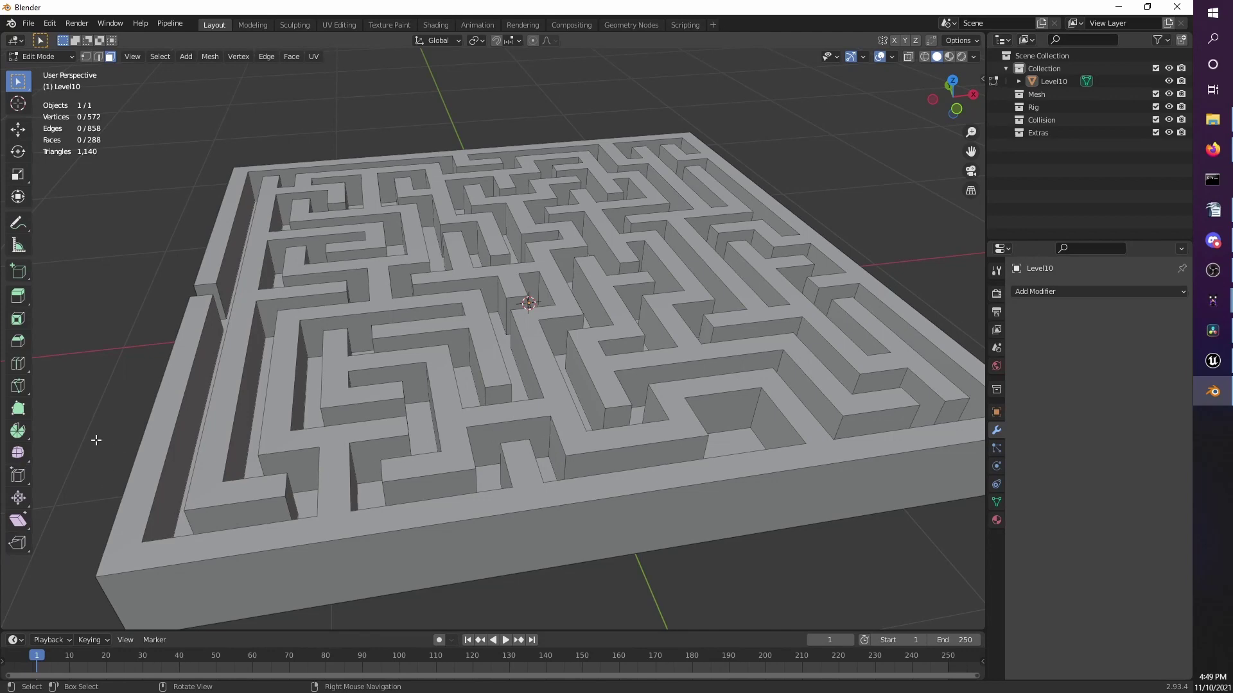
{"action": "key", "text": "a"}
{"action": "key", "text": "u"}
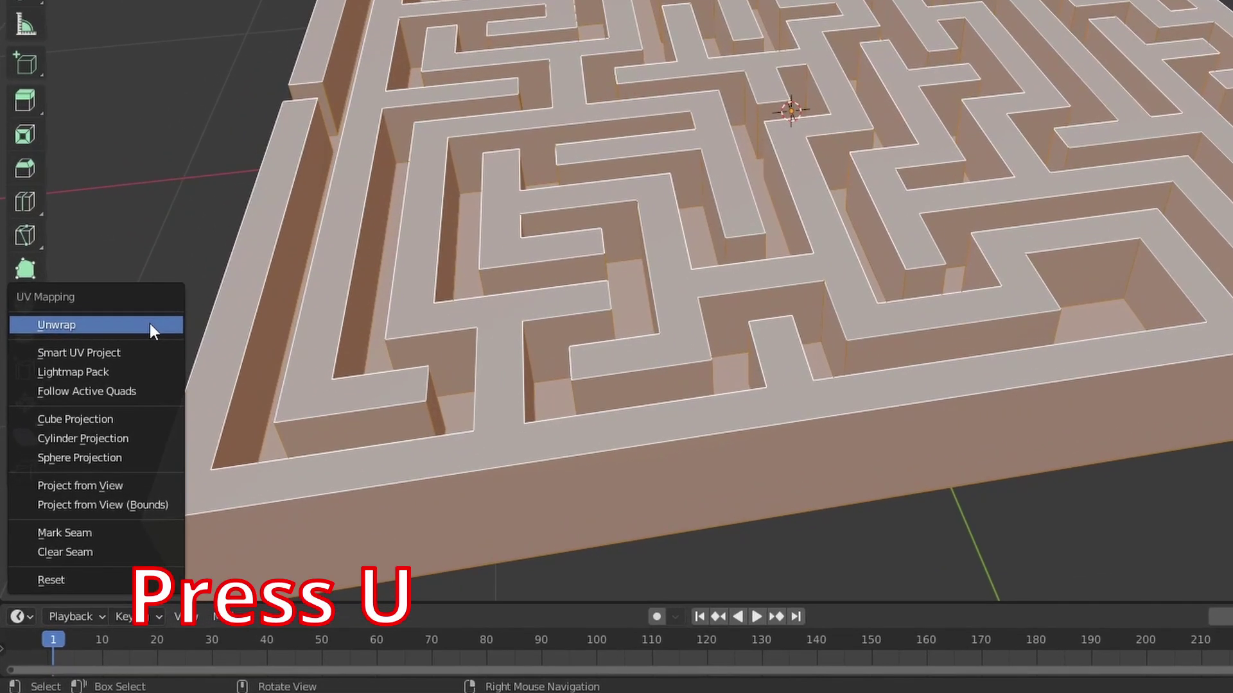
{"action": "left_click", "coordinate": [93, 461]}
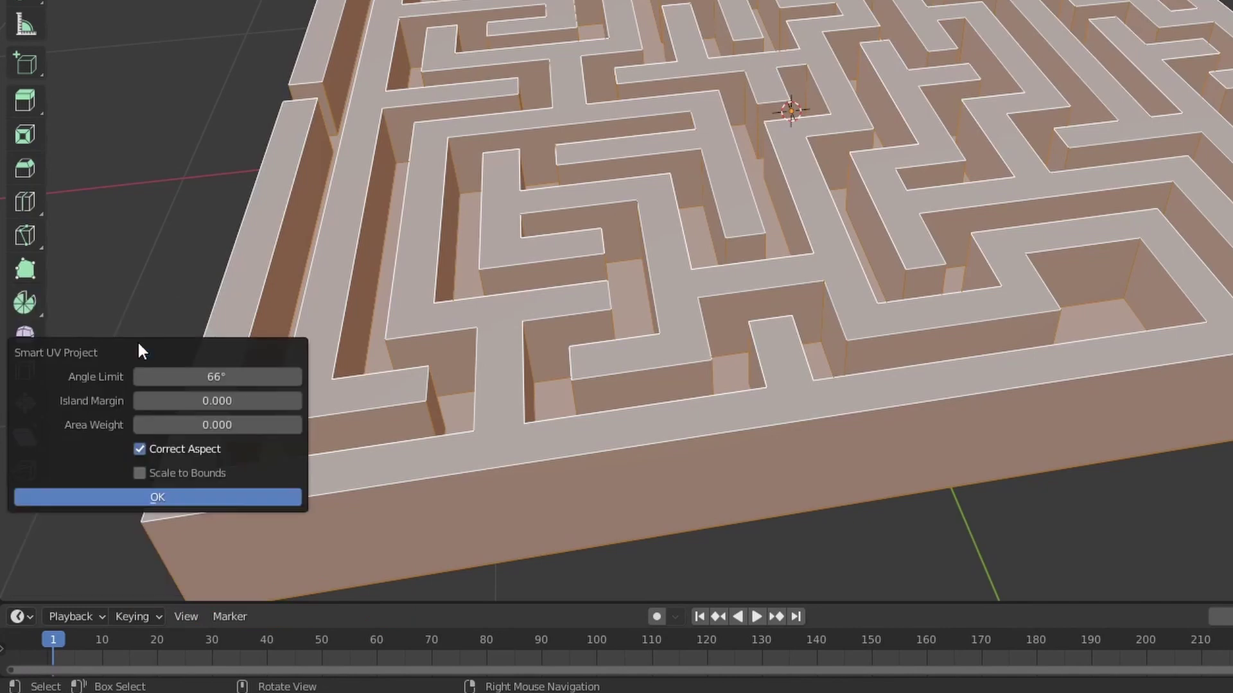
{"action": "left_click", "coordinate": [190, 402]}
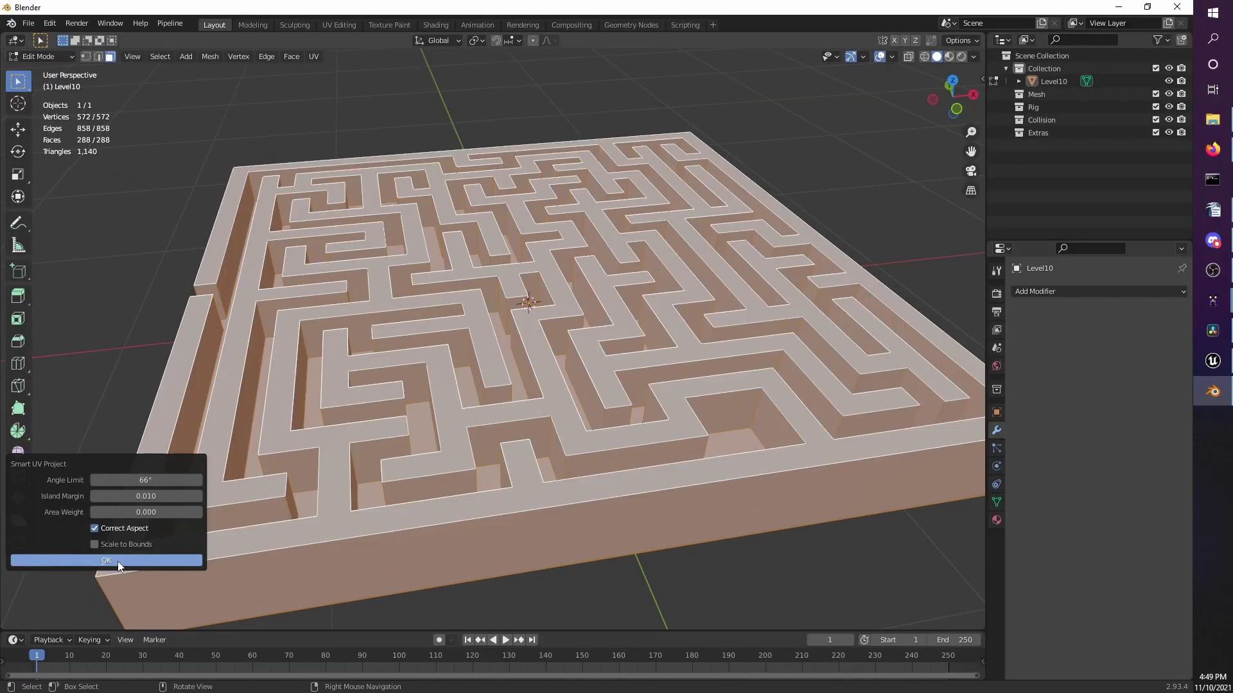
{"action": "left_click", "coordinate": [174, 497]}
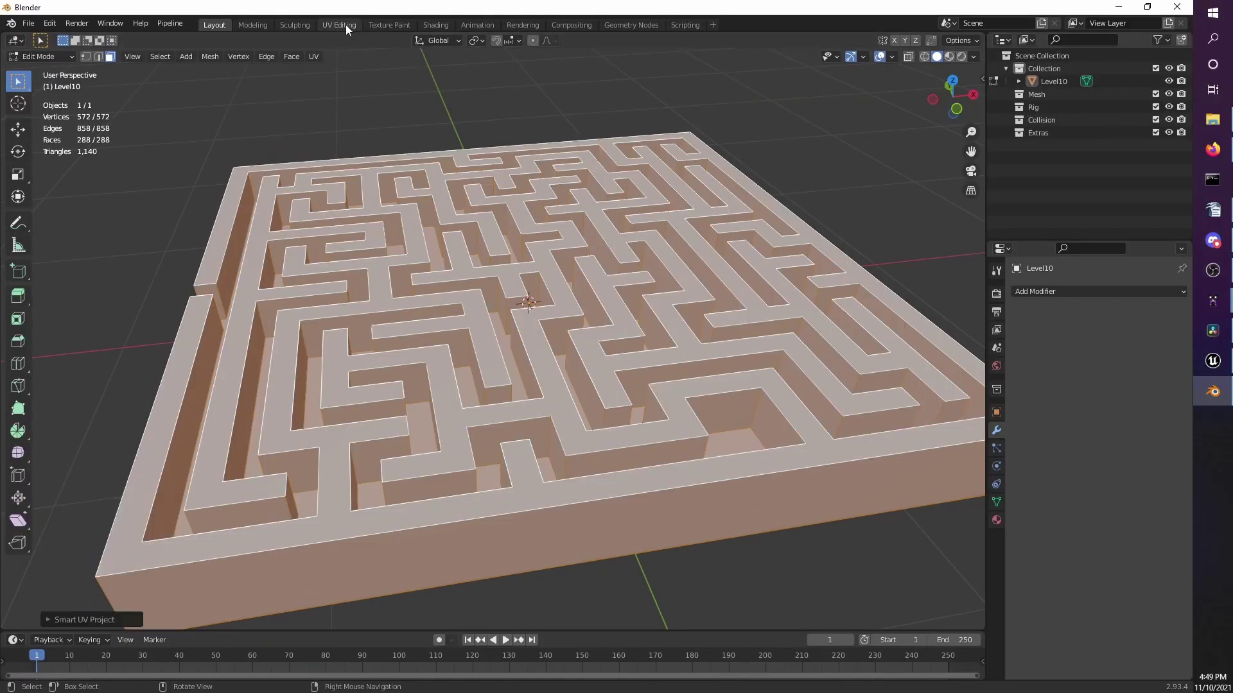
- Examine the maze's UV layout in the UV Editing workspace, and return to the Layout workspace with the maze selected in Object Mode
{"action": "left_click", "coordinate": [346, 25]}
{"action": "scroll", "coordinate": [372, 402], "scroll_direction": "up", "scroll_amount": 3}
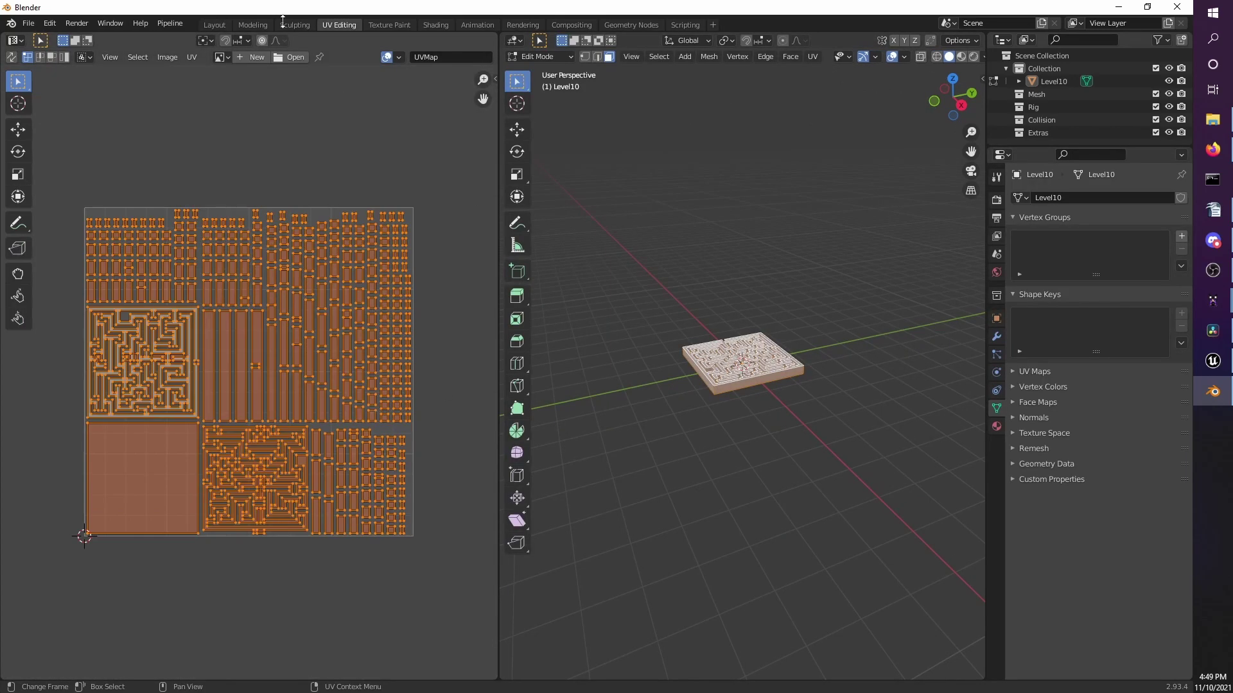
{"action": "left_click", "coordinate": [214, 24]}
{"action": "scroll", "coordinate": [575, 512], "scroll_direction": "down", "scroll_amount": 3}
{"action": "left_click", "coordinate": [529, 401]}
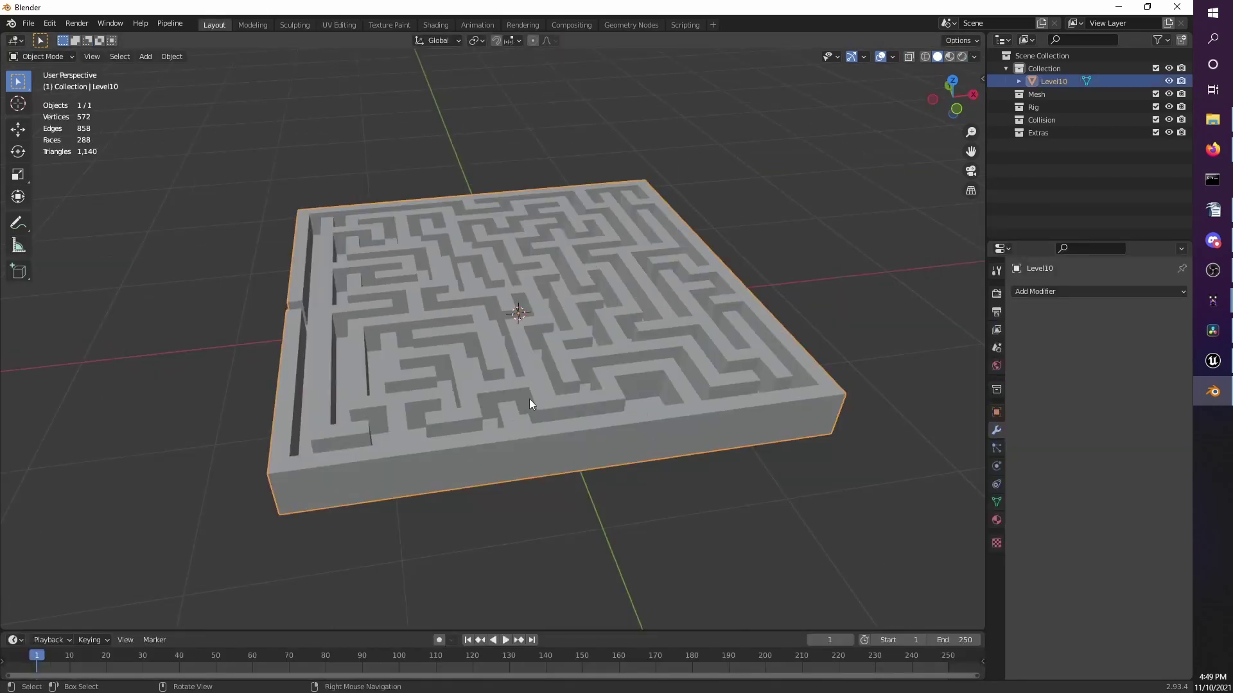
- Put the Level10 maze into Edit Mode and triangulate all its faces
{"action": "left_click", "coordinate": [61, 55]}
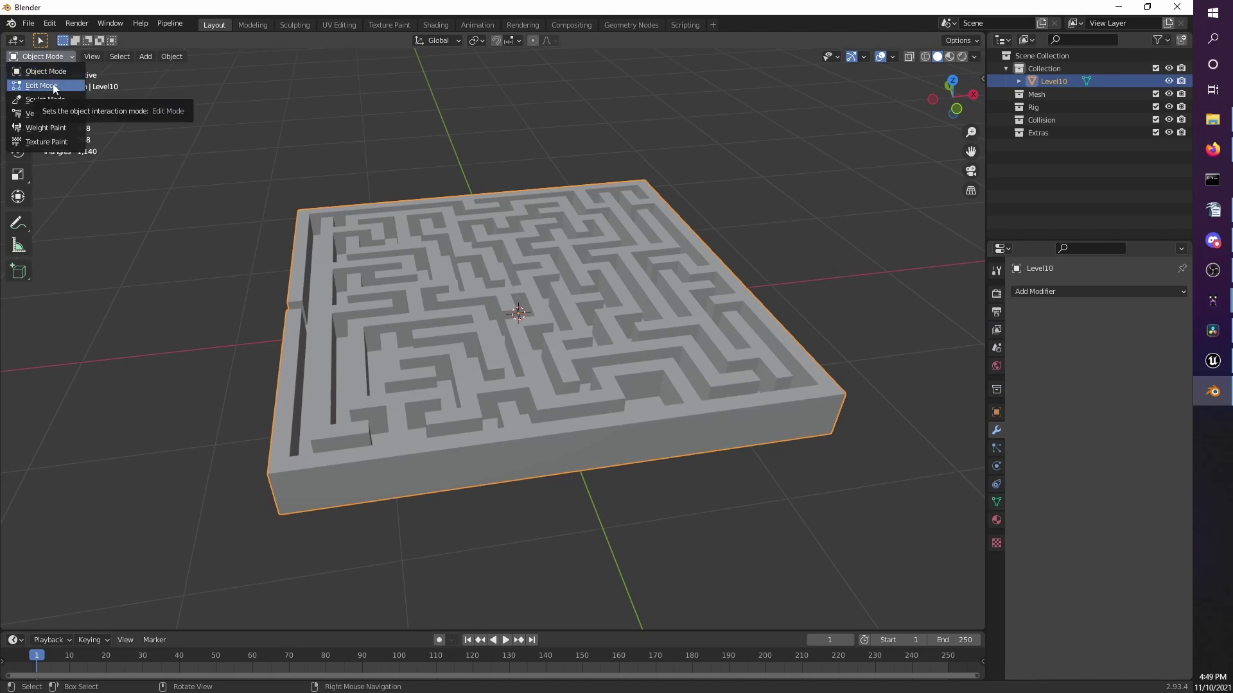
{"action": "left_click", "coordinate": [55, 86]}
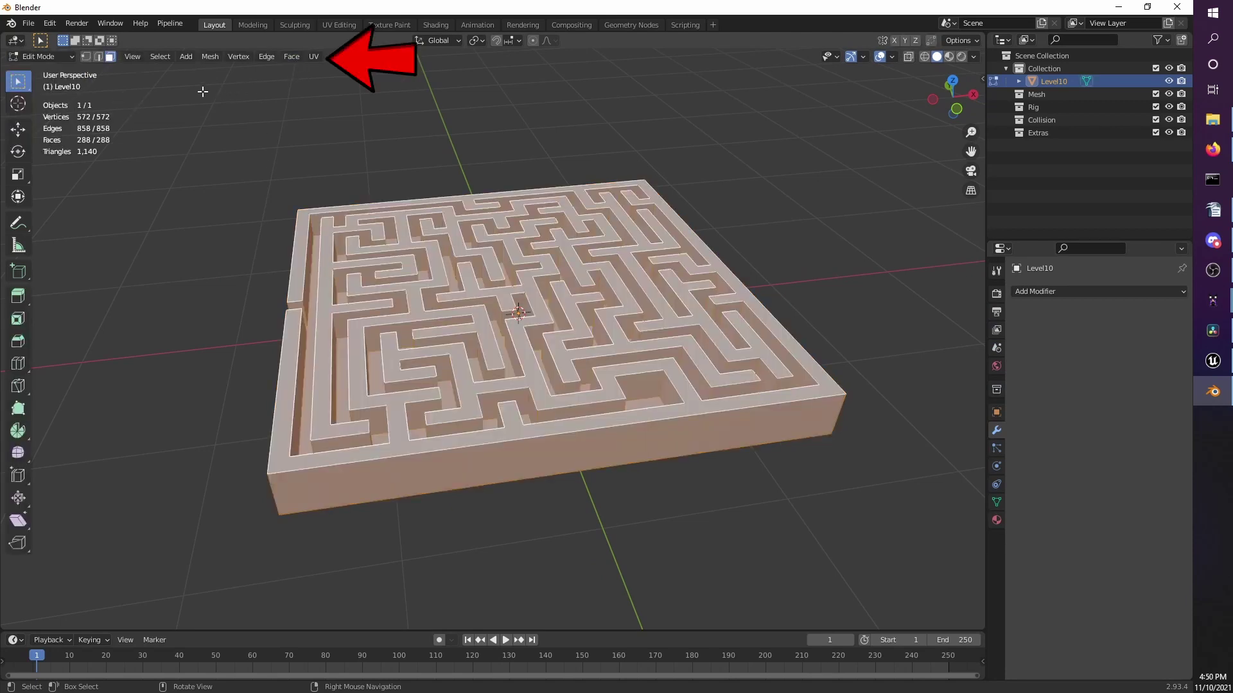
{"action": "left_click", "coordinate": [296, 59]}
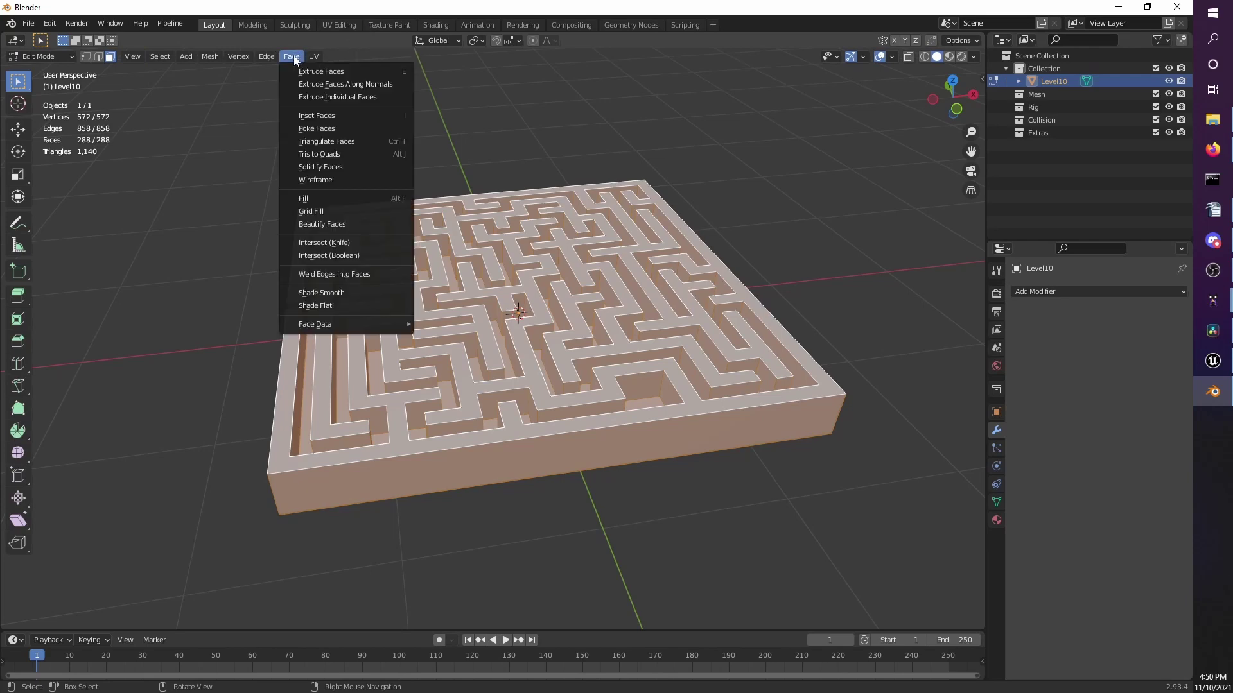
{"action": "left_click", "coordinate": [354, 141]}
- Examine the triangulated faces of the maze's walls and outer sides from several angles
{"action": "middle_click_drag", "start_coordinate": [360, 154], "coordinate": [697, 462]}
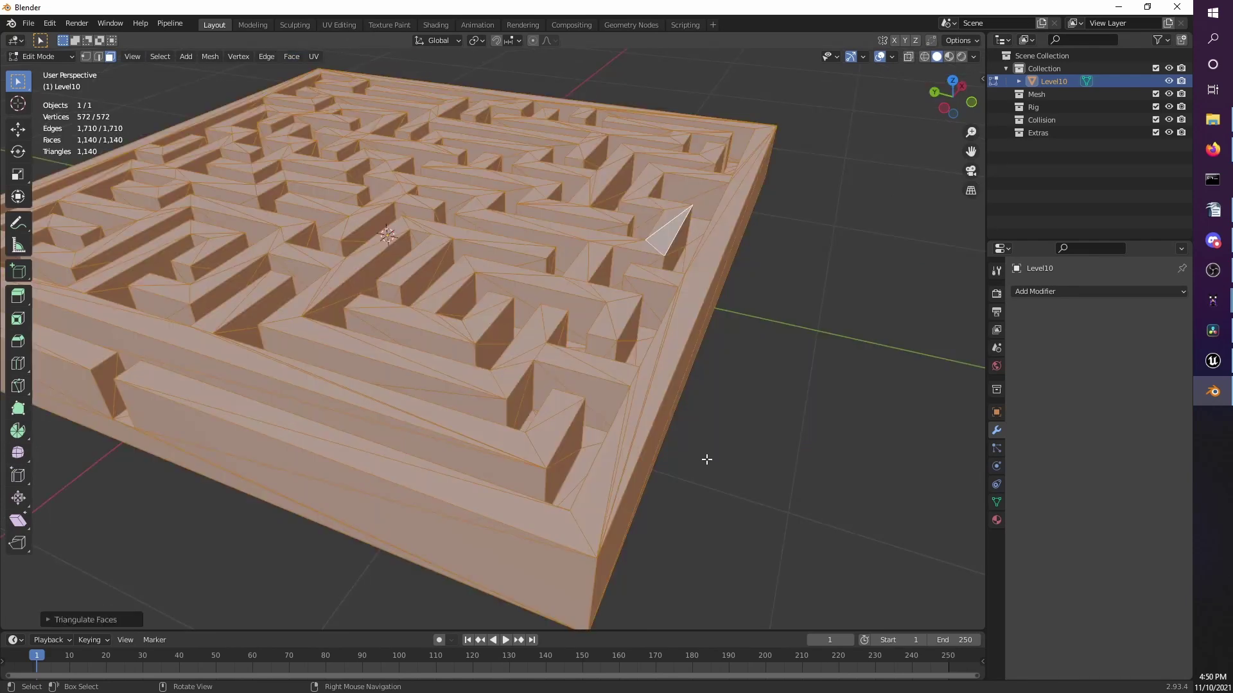
{"action": "key", "text": "shift+grave"}
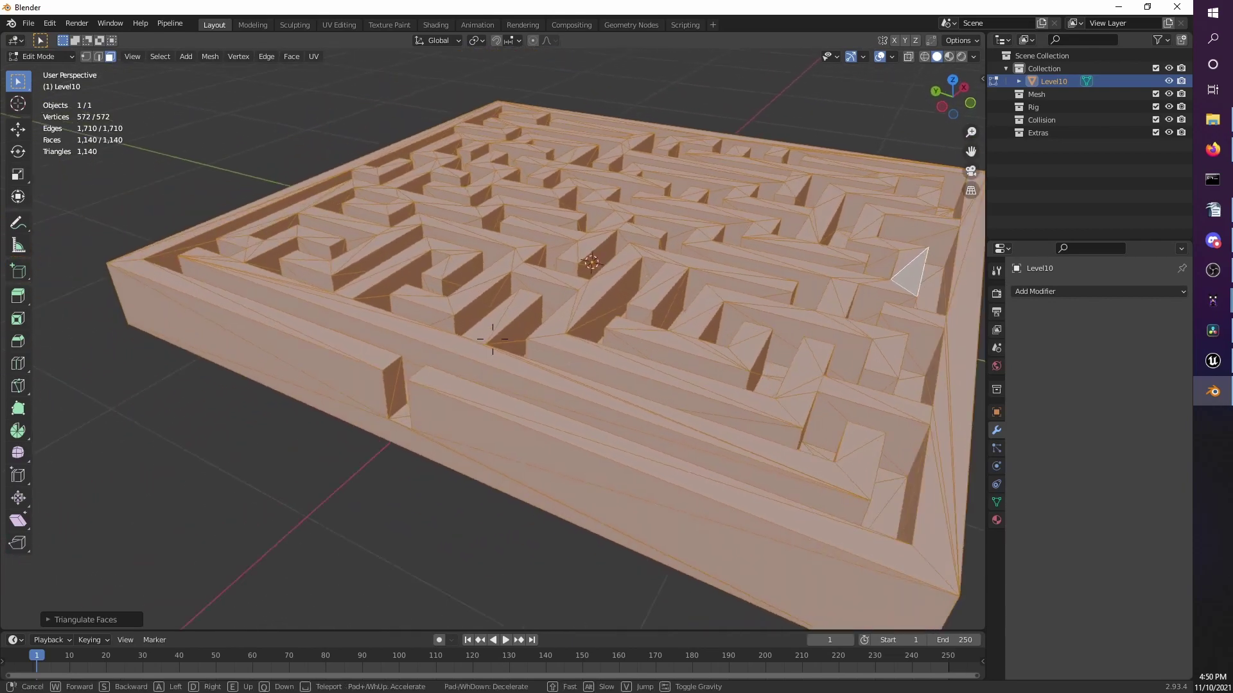
{"action": "key", "text": "a"}
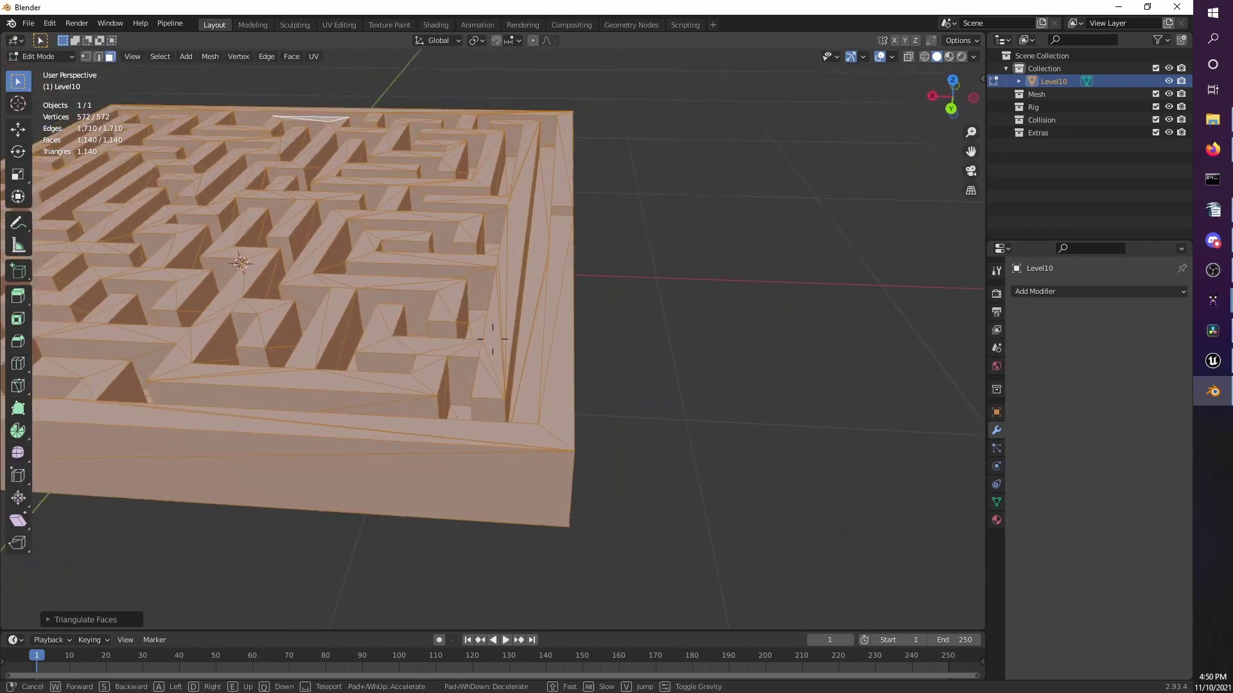
{"action": "key", "text": "s"}
{"action": "key", "text": "w"}
{"action": "key", "text": "d"}
{"action": "key", "text": "e"}
{"action": "key", "text": "w"}
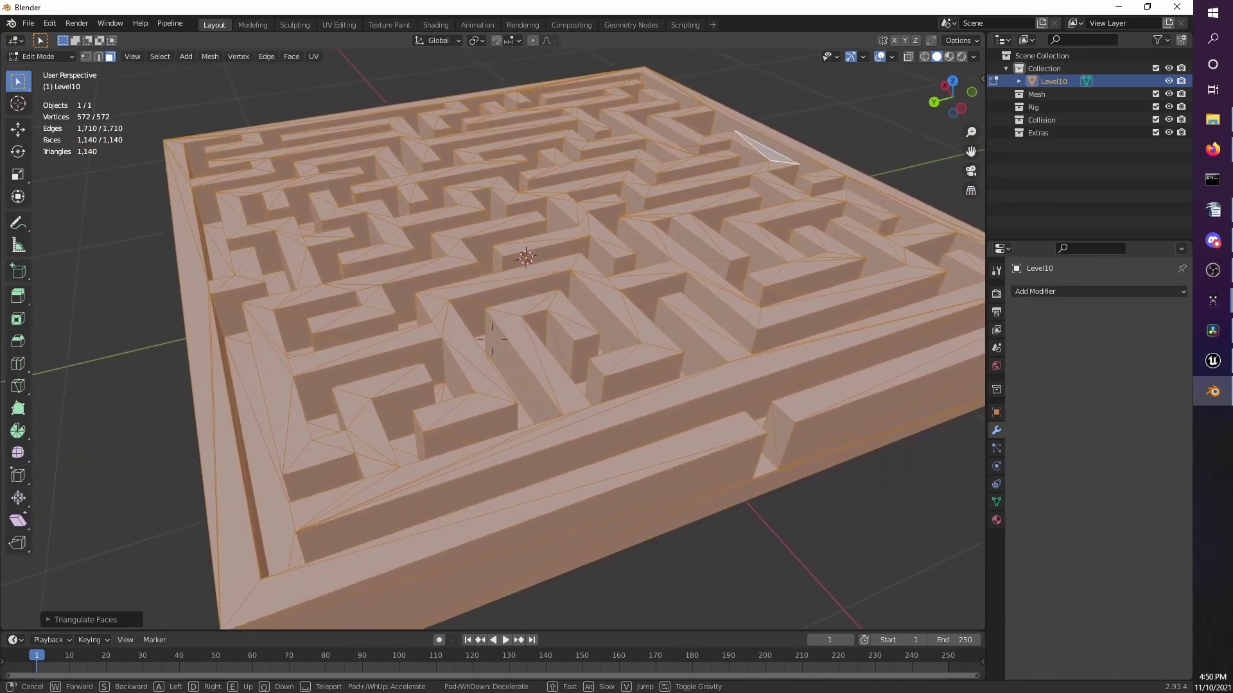
{"action": "right_click_drag", "start_coordinate": [493, 339], "coordinate": [465, 401]}
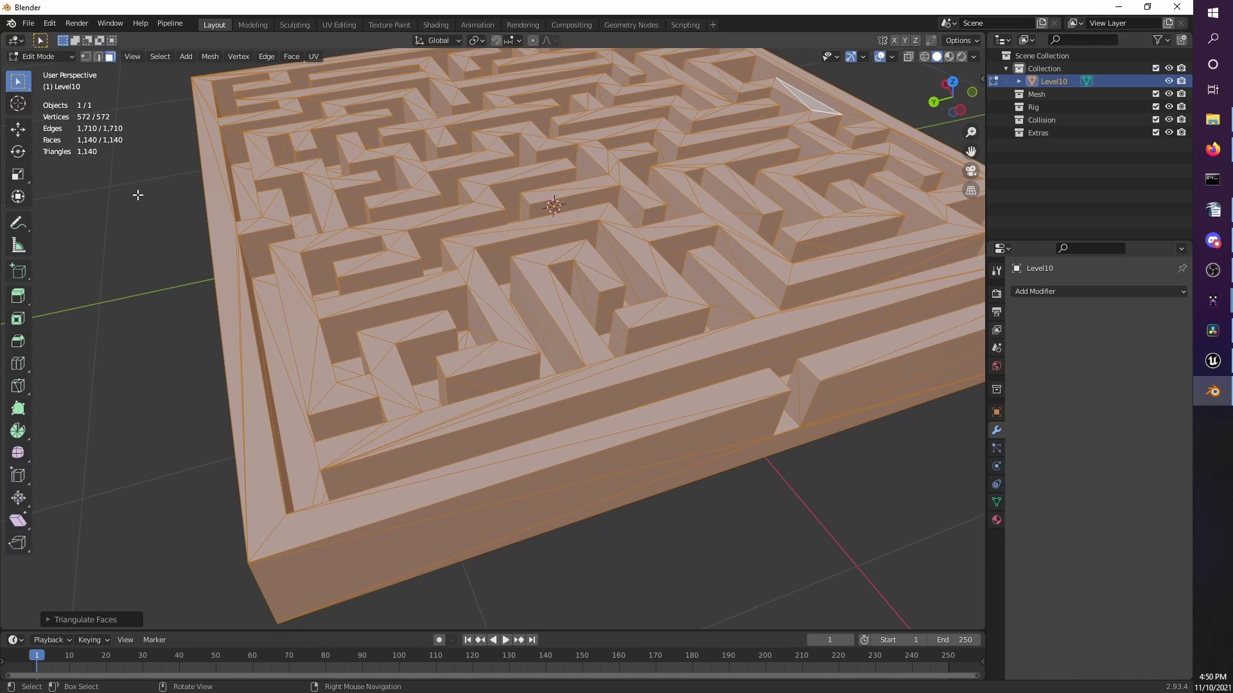
- Move the Level10 object into the Mesh collection and rename it Level10SimpleMat
{"action": "left_click_drag", "start_coordinate": [1061, 80], "coordinate": [1059, 94]}
{"action": "double_click", "coordinate": [1092, 93]}
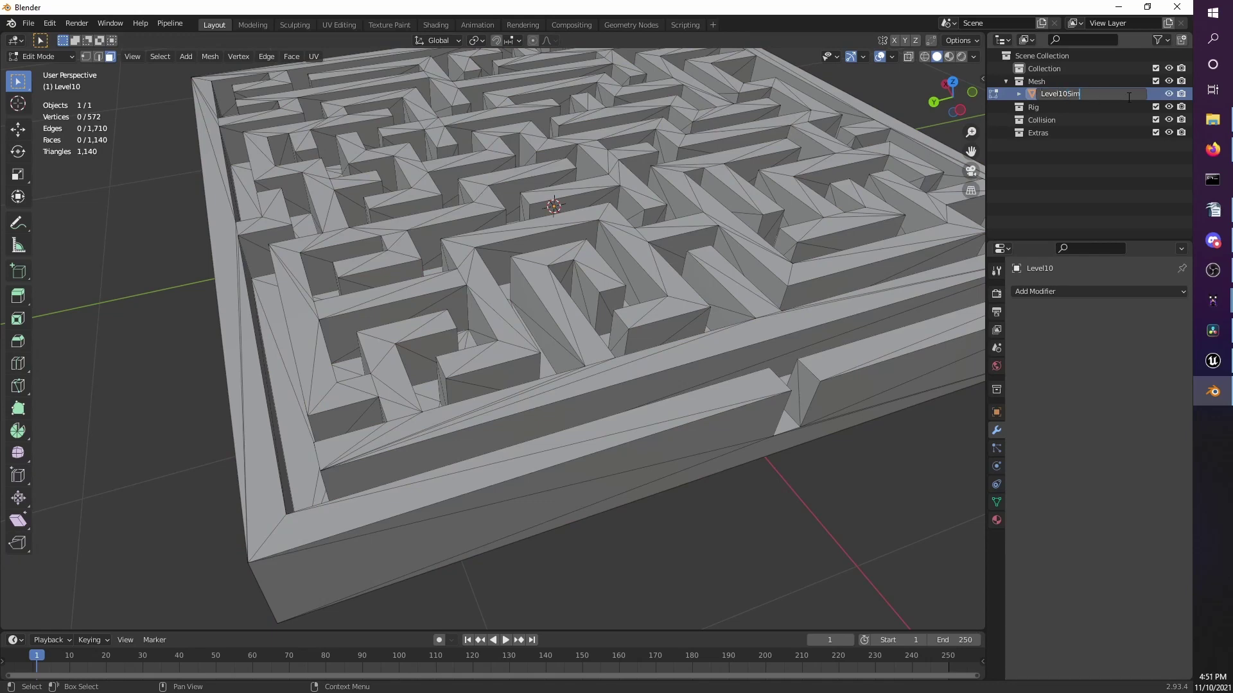
{"action": "type", "text": "SimpleMa"}
{"action": "type", "text": "t"}
{"action": "key", "text": "Return"}
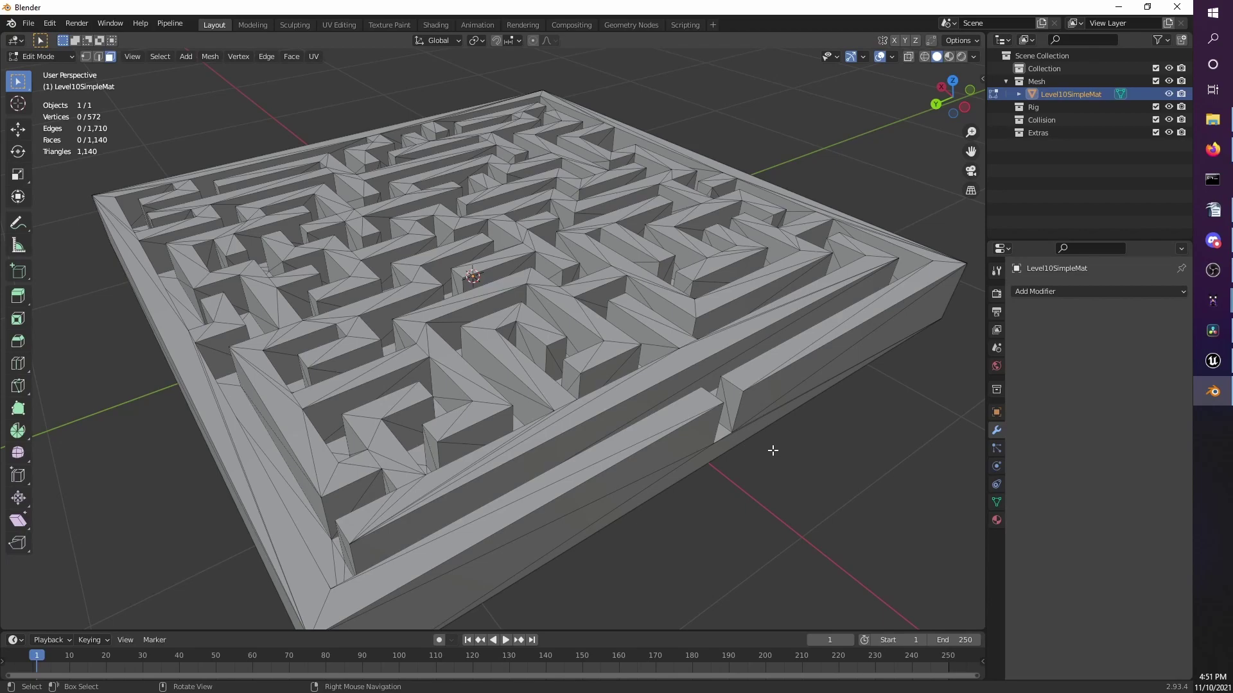
- Switch to Unreal Editor, check the Python plug-in's Enable Remote Execution option in the Project Settings, and close the settings
{"action": "key", "text": "alt+Tab"}
{"action": "left_click", "coordinate": [509, 58]}
{"action": "left_click", "coordinate": [518, 105]}
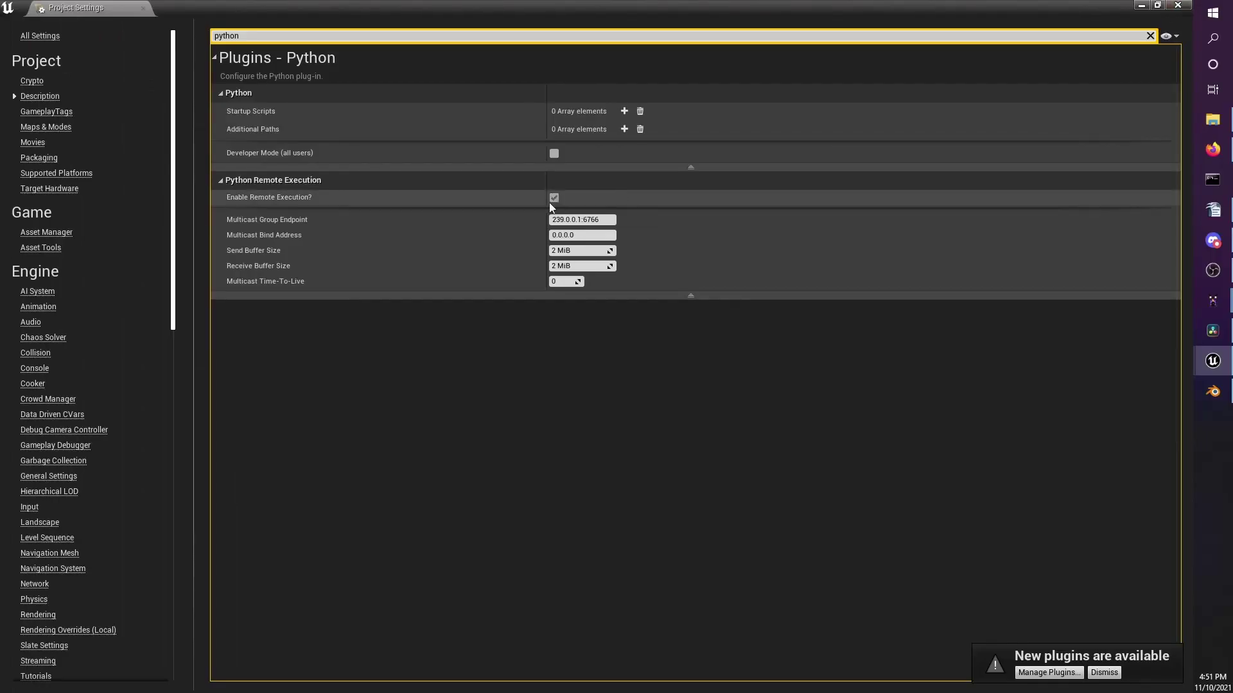
{"action": "left_click", "coordinate": [1177, 5]}
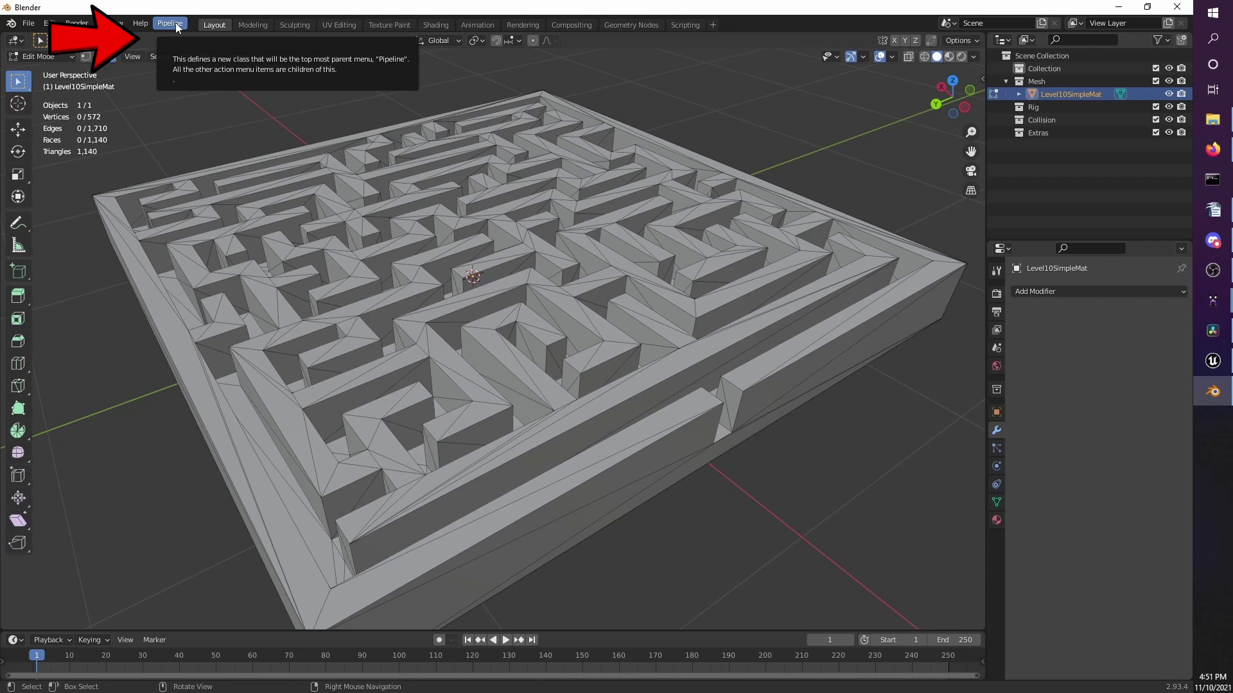
- Send the maze to Unreal, dismiss the import log, and open the Level10SimpleMat mesh from MainLevel's Assets folder
{"action": "left_click", "coordinate": [170, 24]}
{"action": "mouse_move", "coordinate": [184, 51]}
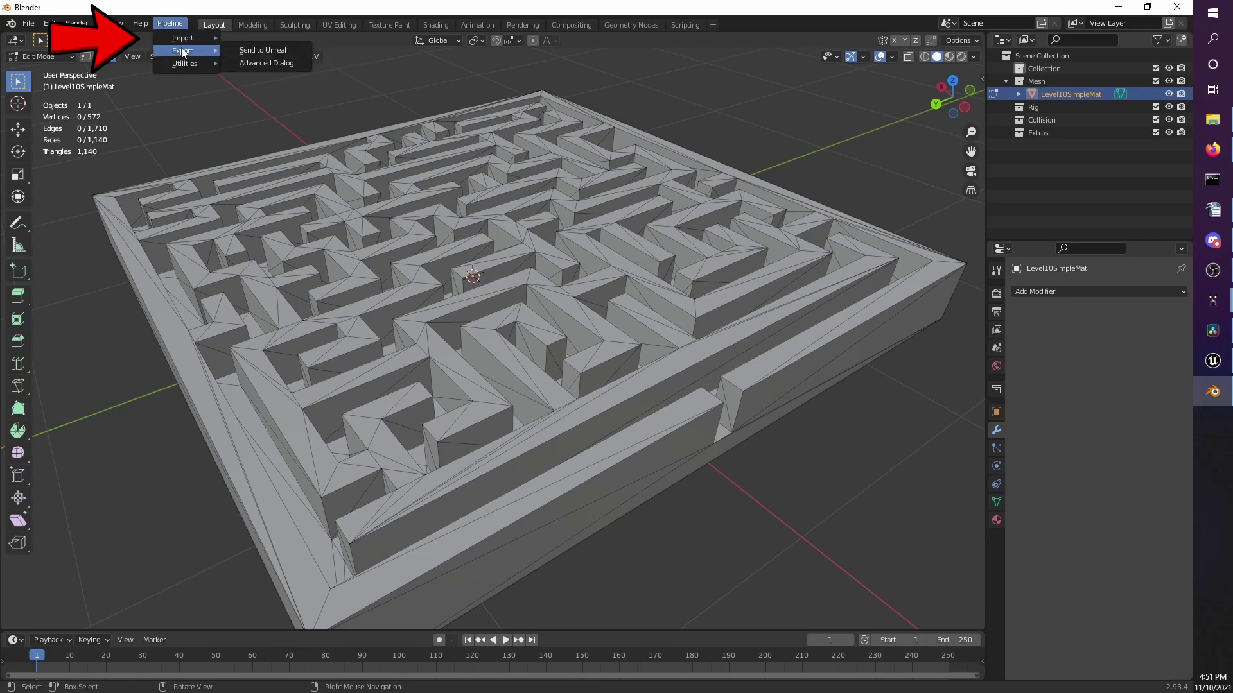
{"action": "left_click", "coordinate": [249, 52]}
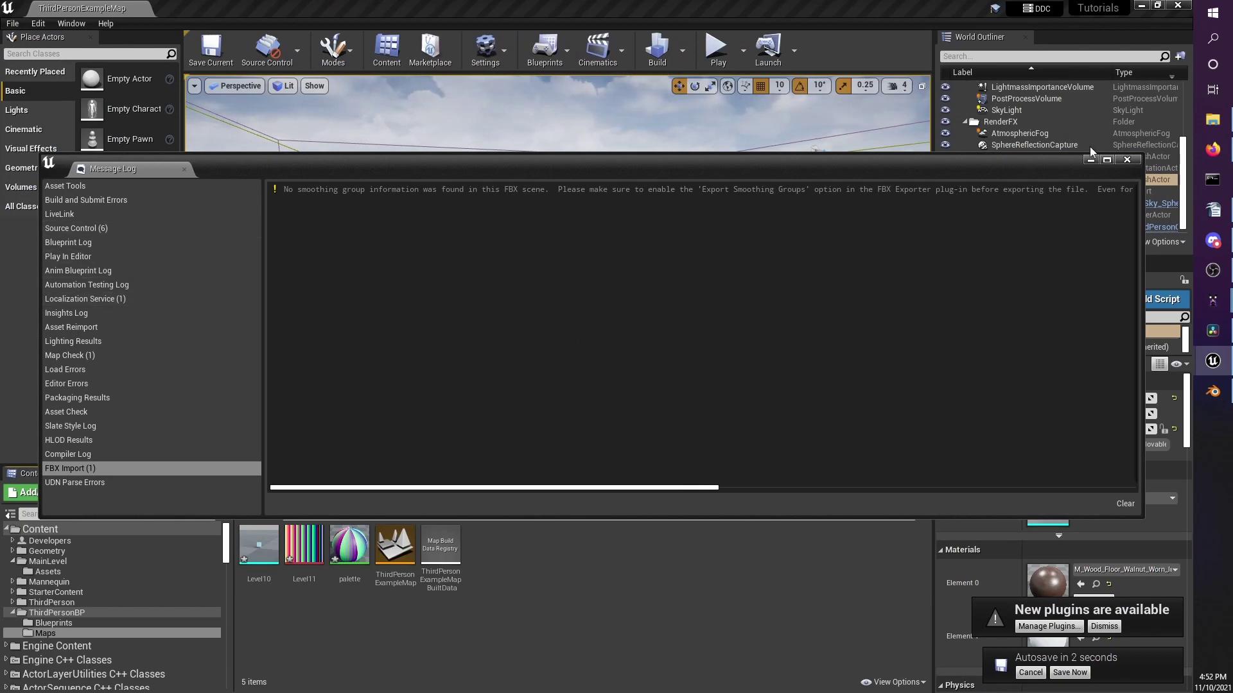
{"action": "left_click", "coordinate": [1126, 160]}
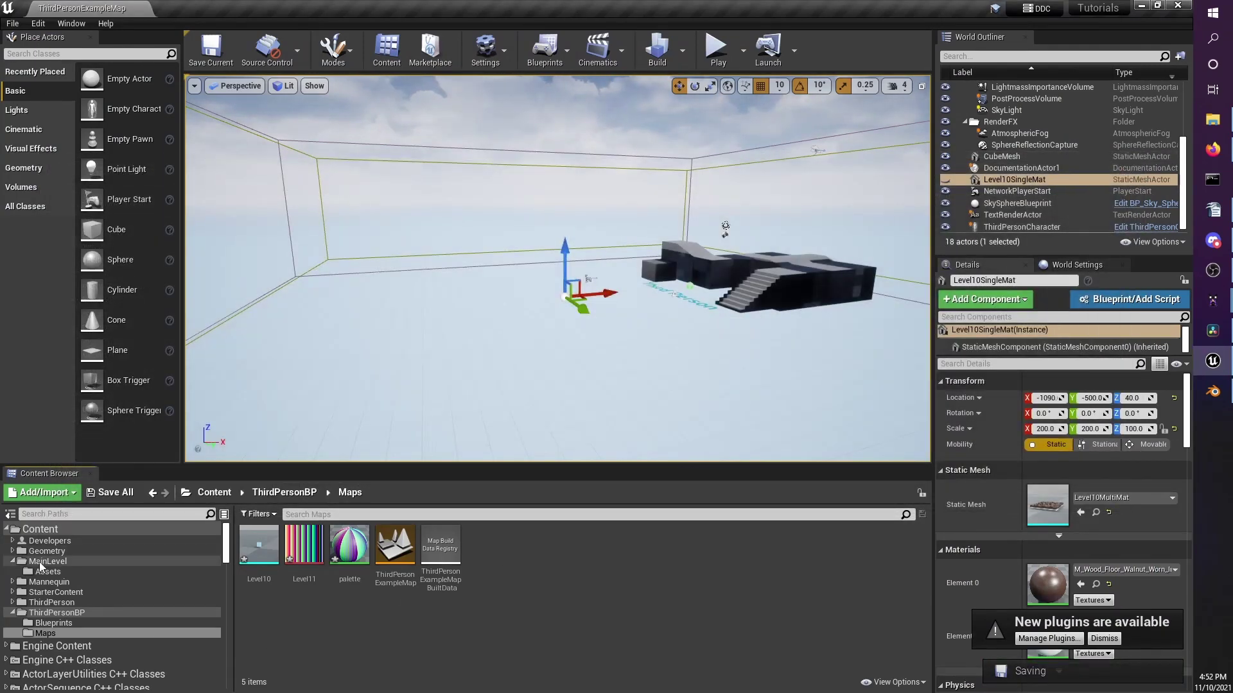
{"action": "left_click", "coordinate": [110, 563]}
{"action": "double_click", "coordinate": [258, 549]}
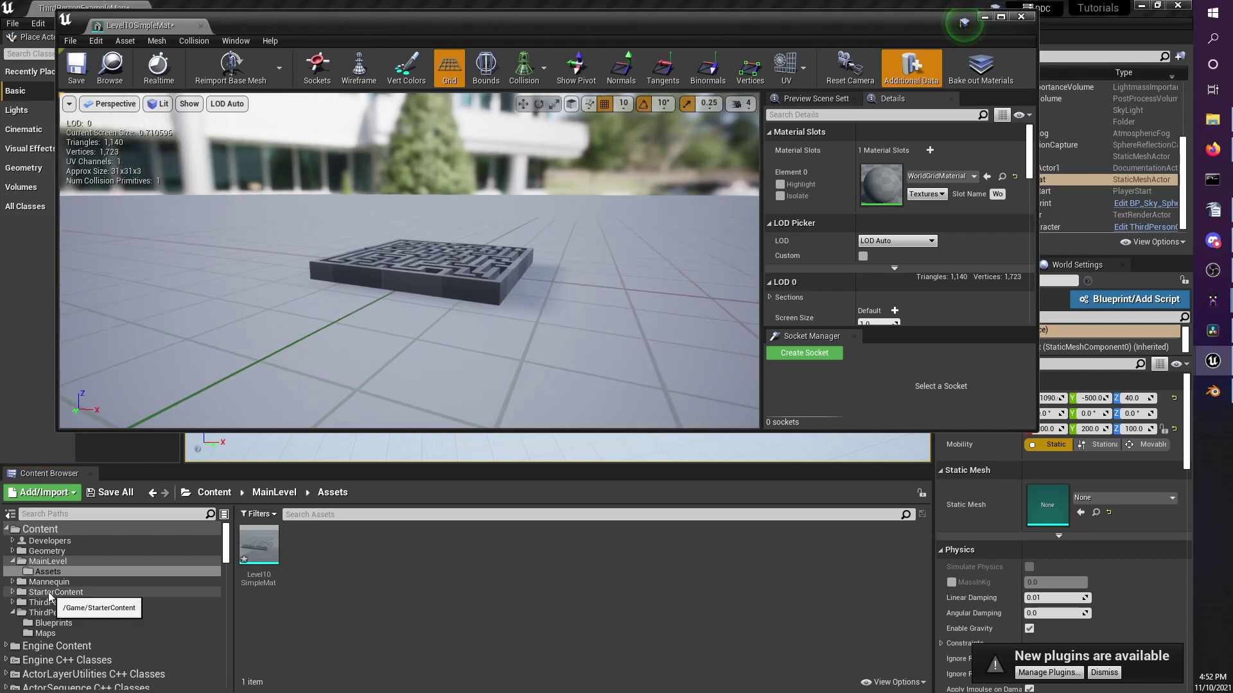
- Open the M_Wood_Oak material from the StarterContent Materials folder for editing
{"action": "left_click", "coordinate": [58, 592]}
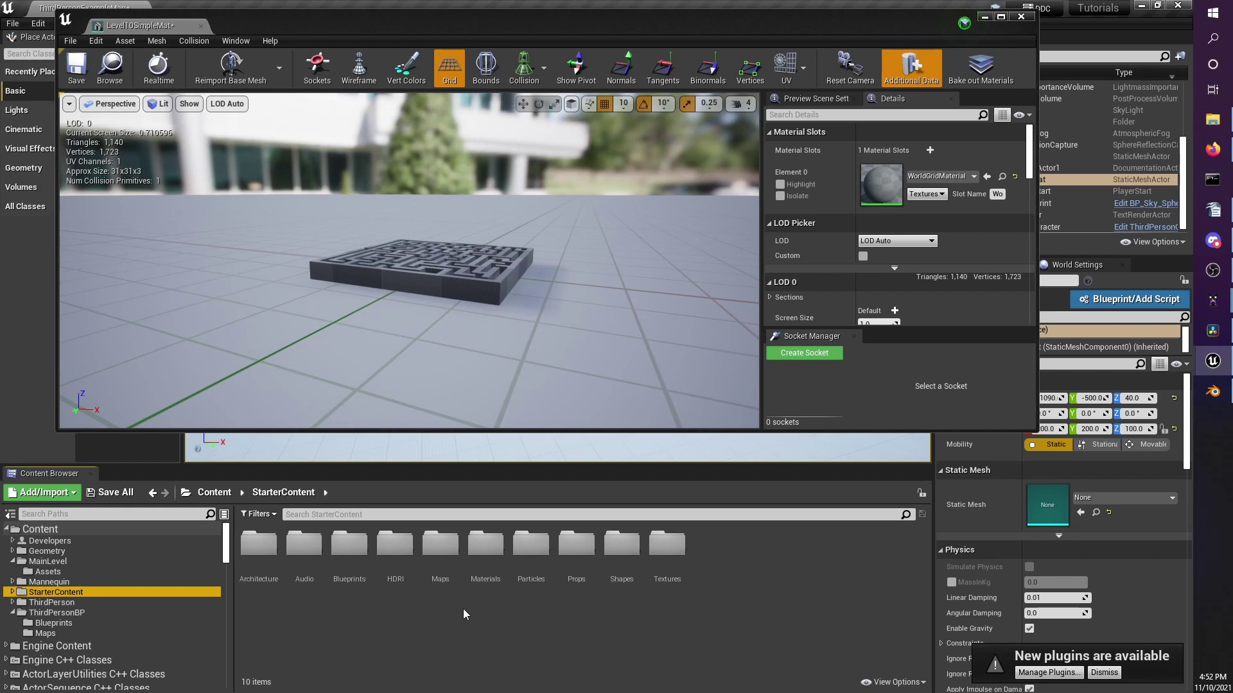
{"action": "double_click", "coordinate": [485, 546]}
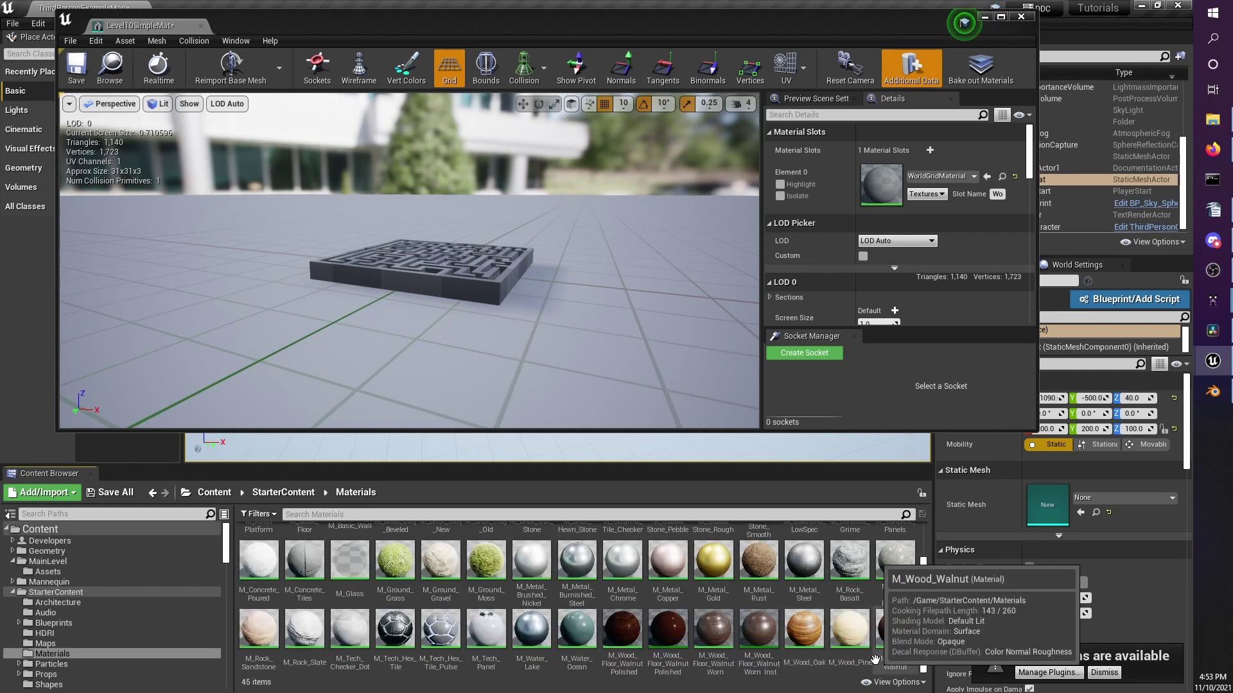
{"action": "double_click", "coordinate": [812, 637]}
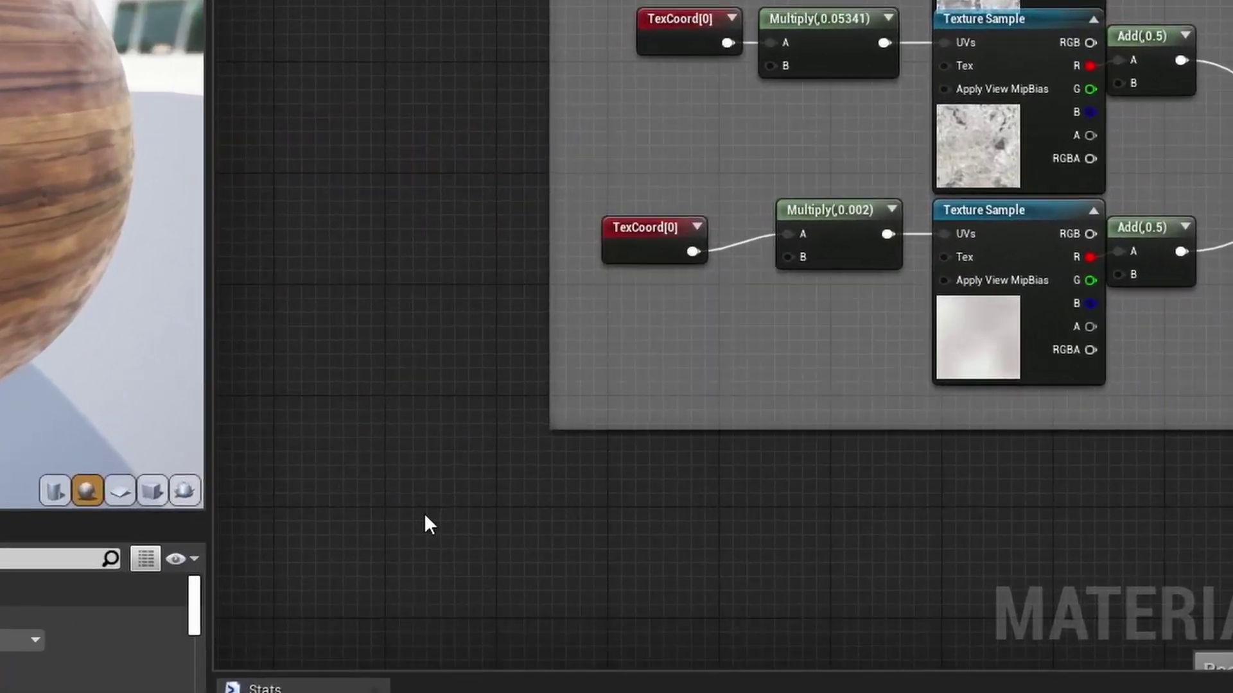
- Add a TextureCoordinate node below the Macro Texture Variation group and wire its output into a new Multiply node
{"action": "right_click", "coordinate": [495, 482]}
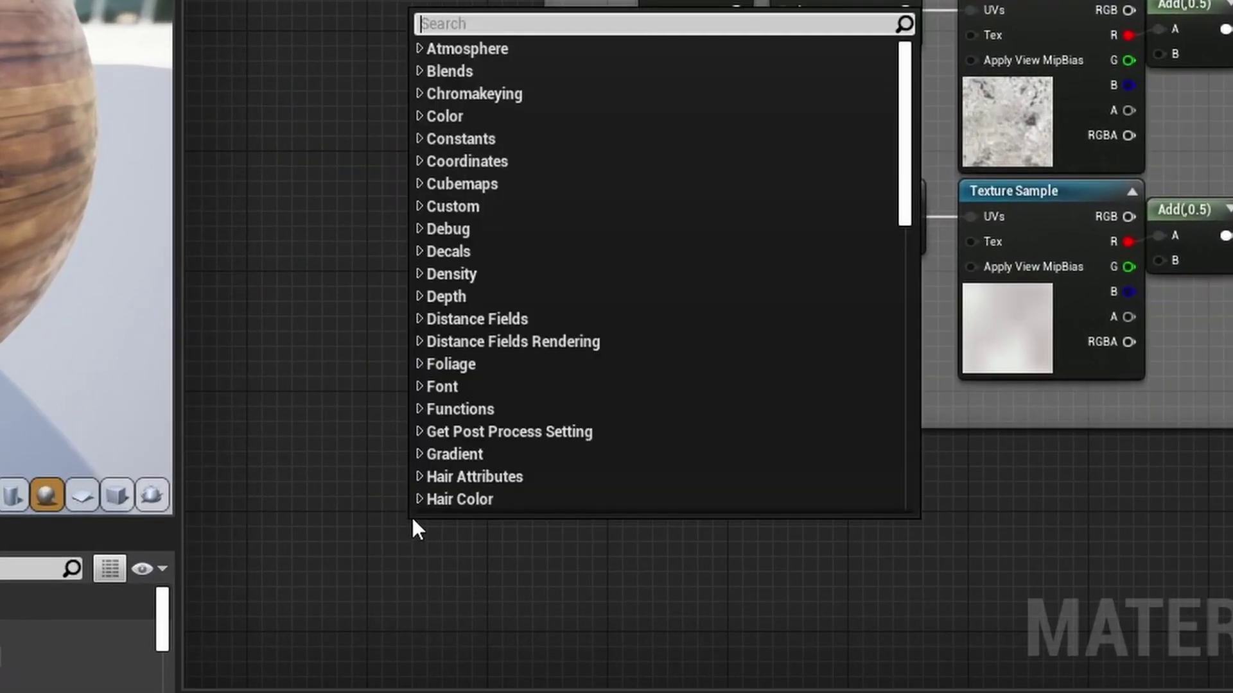
{"action": "type", "text": "text"}
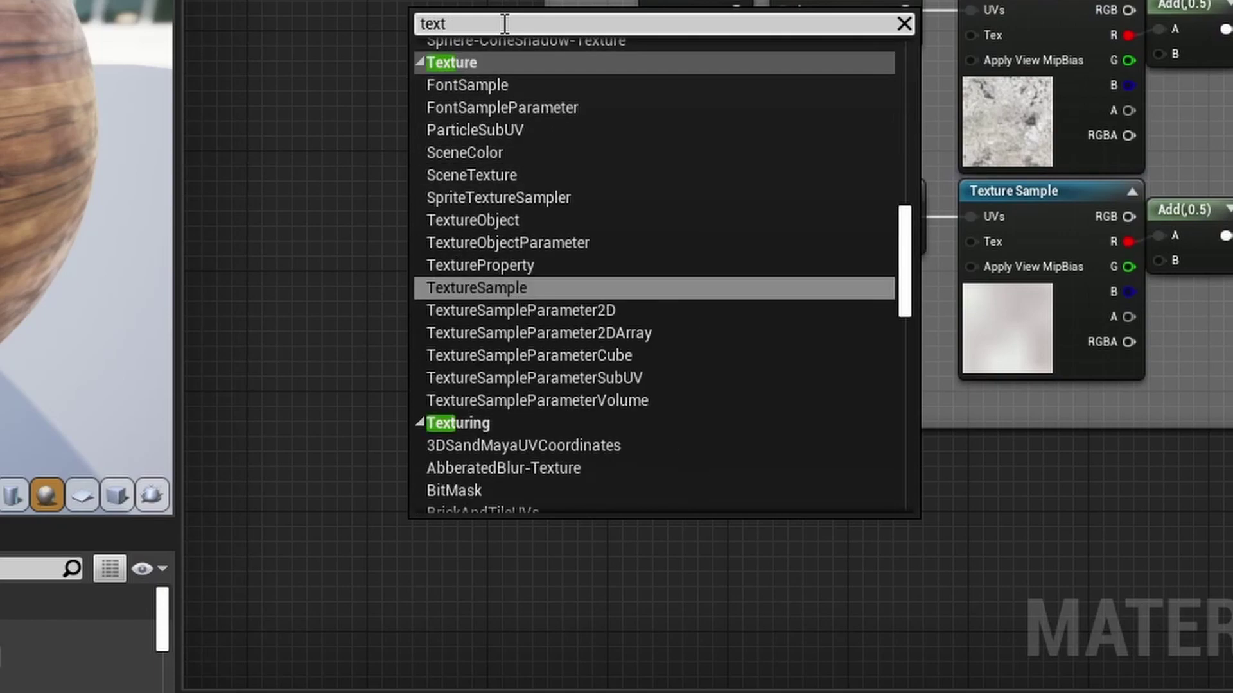
{"action": "type", "text": "coo"}
{"action": "key", "text": "BackSpace"}
{"action": "key", "text": "BackSpace"}
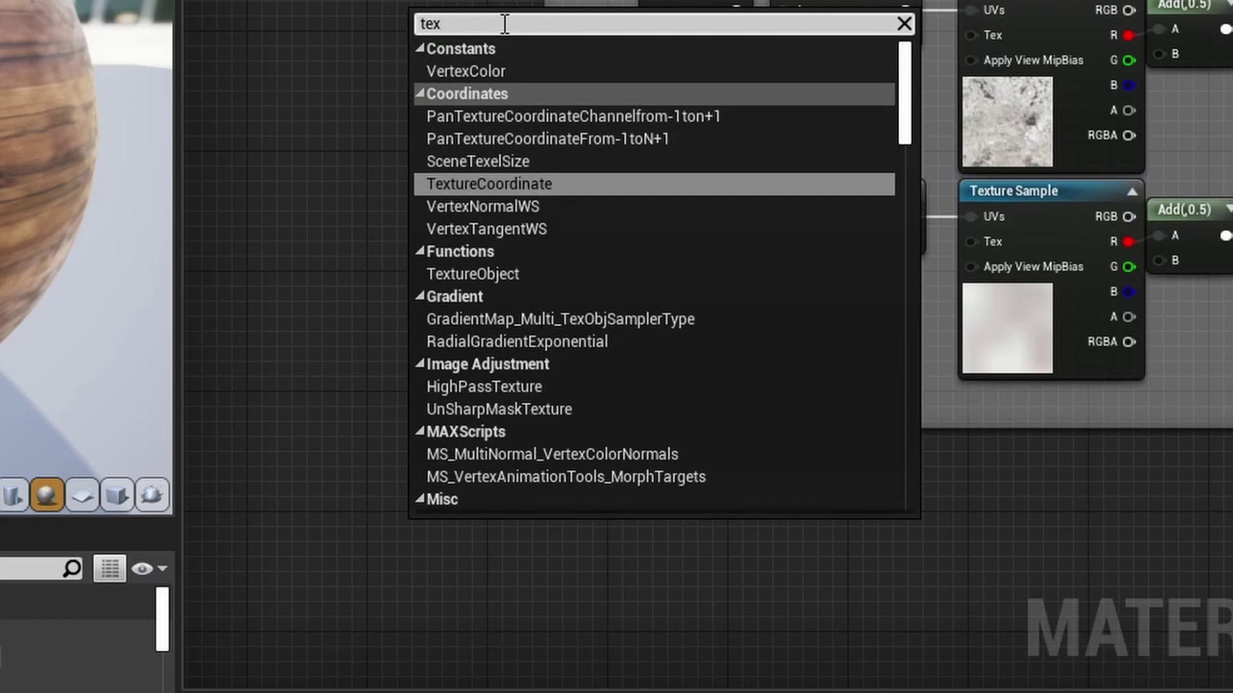
{"action": "type", "text": "co"}
{"action": "key", "text": "Return"}
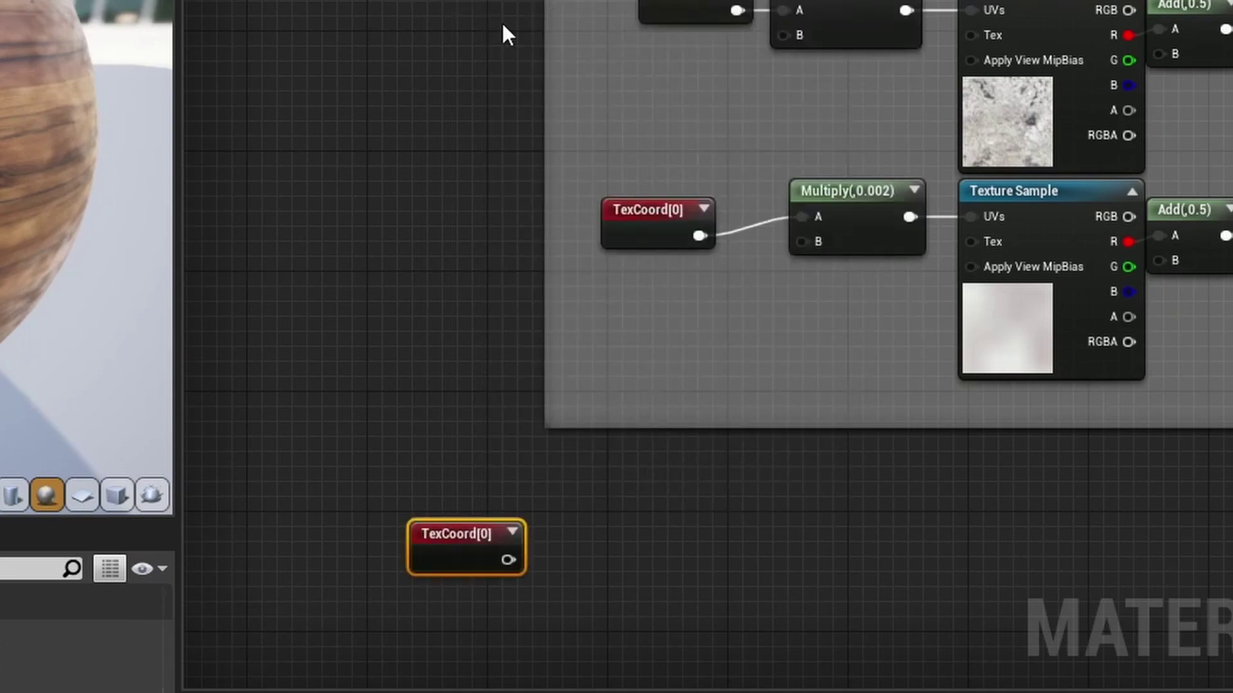
{"action": "left_click_drag", "start_coordinate": [506, 560], "coordinate": [780, 603]}
{"action": "type", "text": "mult"}
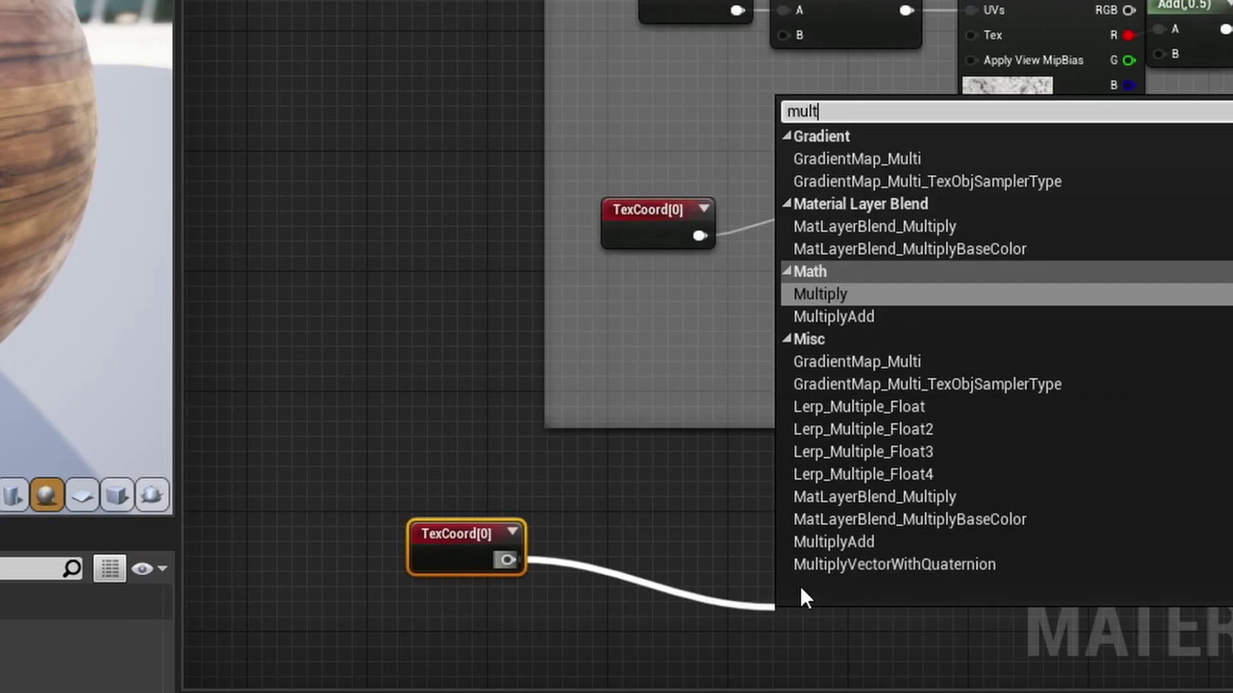
{"action": "key", "text": "Return"}
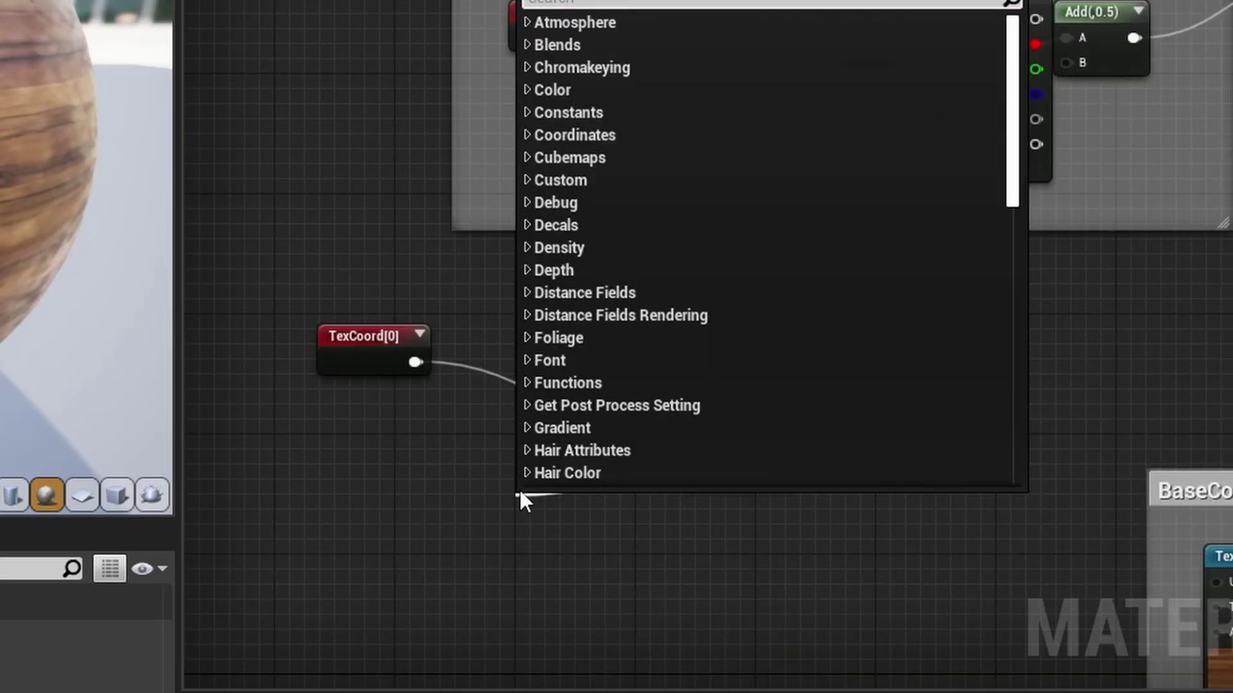
- Feed the new Multiply node's B input from a scalar parameter named Scale with a default value of 1
{"action": "type", "text": "parame"}
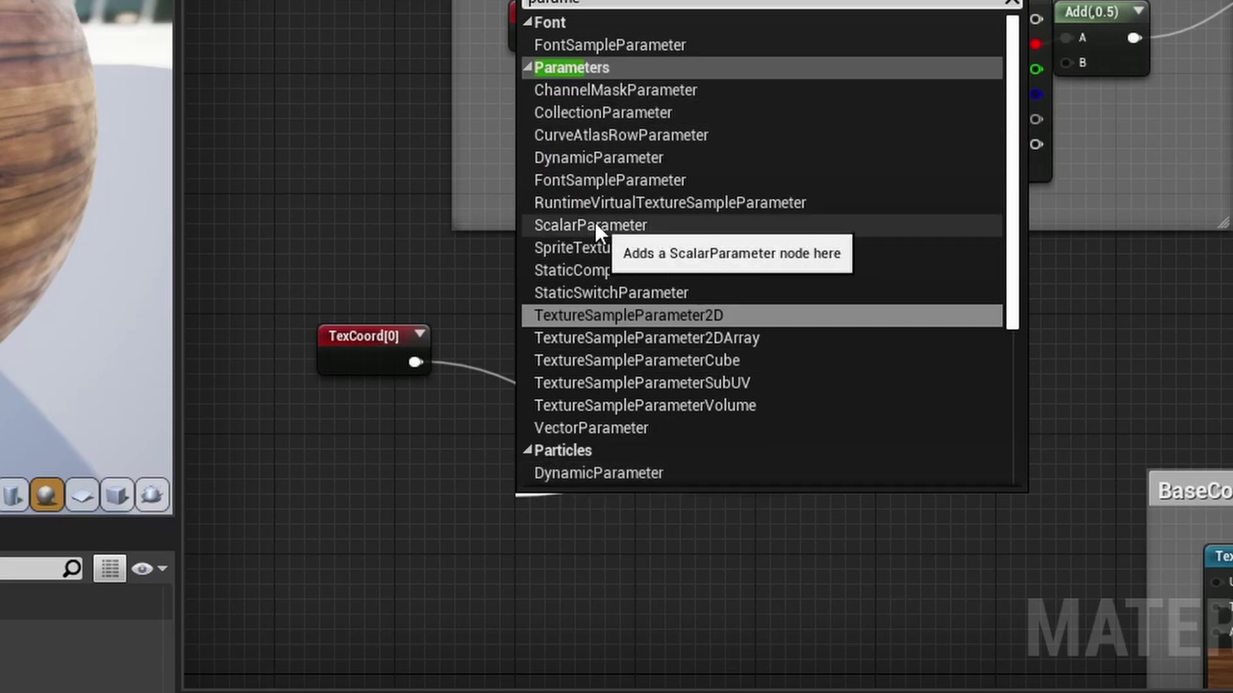
{"action": "left_click", "coordinate": [595, 224]}
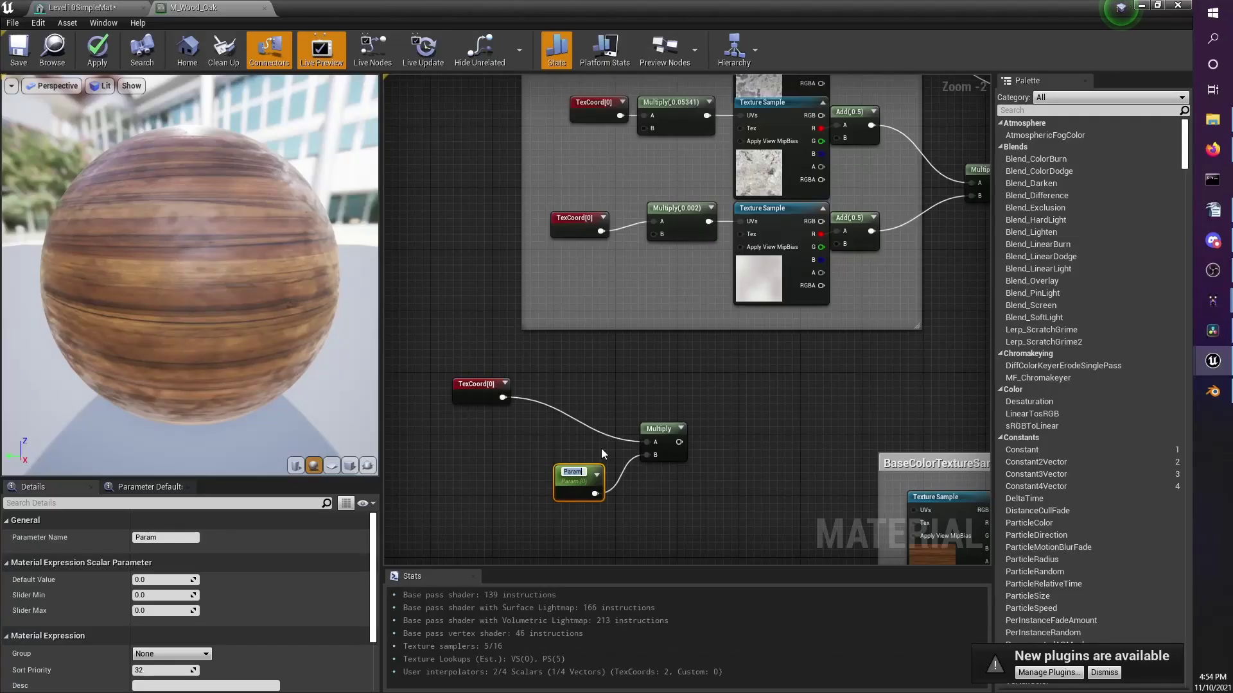
{"action": "type", "text": "Scale"}
{"action": "left_click", "coordinate": [154, 580]}
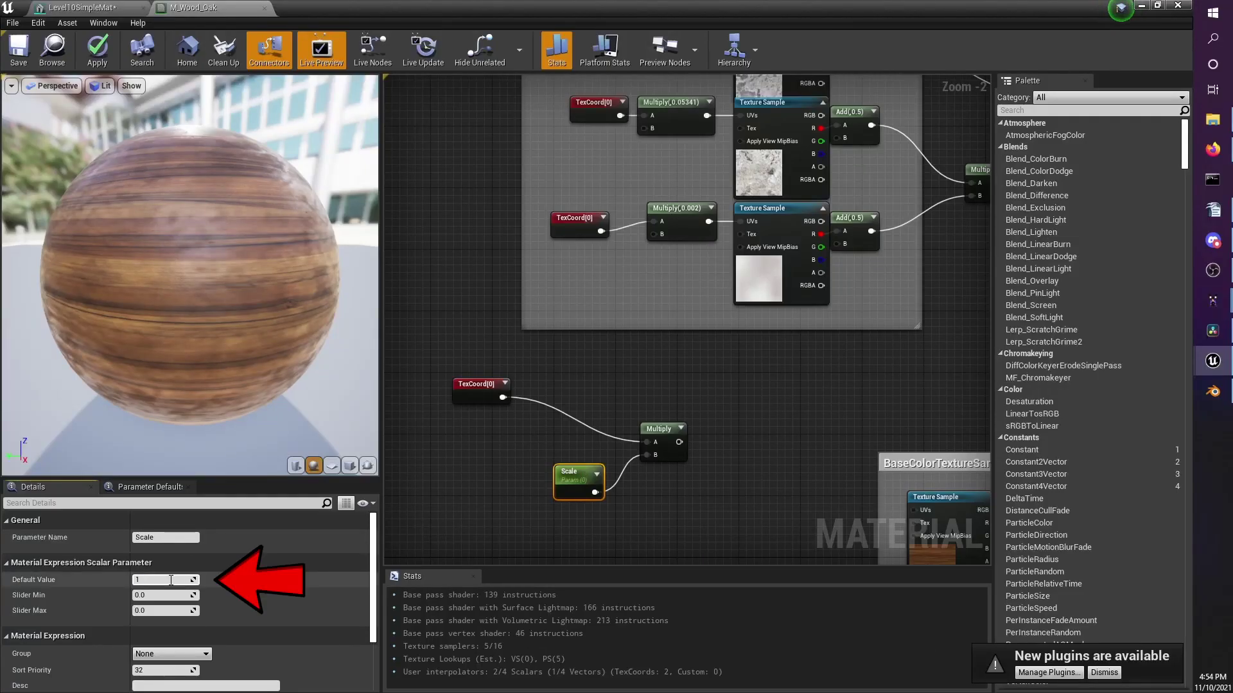
{"action": "type", "text": "1"}
- Connect the new Multiply node's output to the UVs of the base color and normal texture samples
{"action": "right_click_drag", "start_coordinate": [645, 544], "coordinate": [619, 503]}
{"action": "left_click_drag", "start_coordinate": [652, 401], "coordinate": [888, 468]}
{"action": "scroll", "coordinate": [688, 413], "scroll_direction": "down", "scroll_amount": 3}
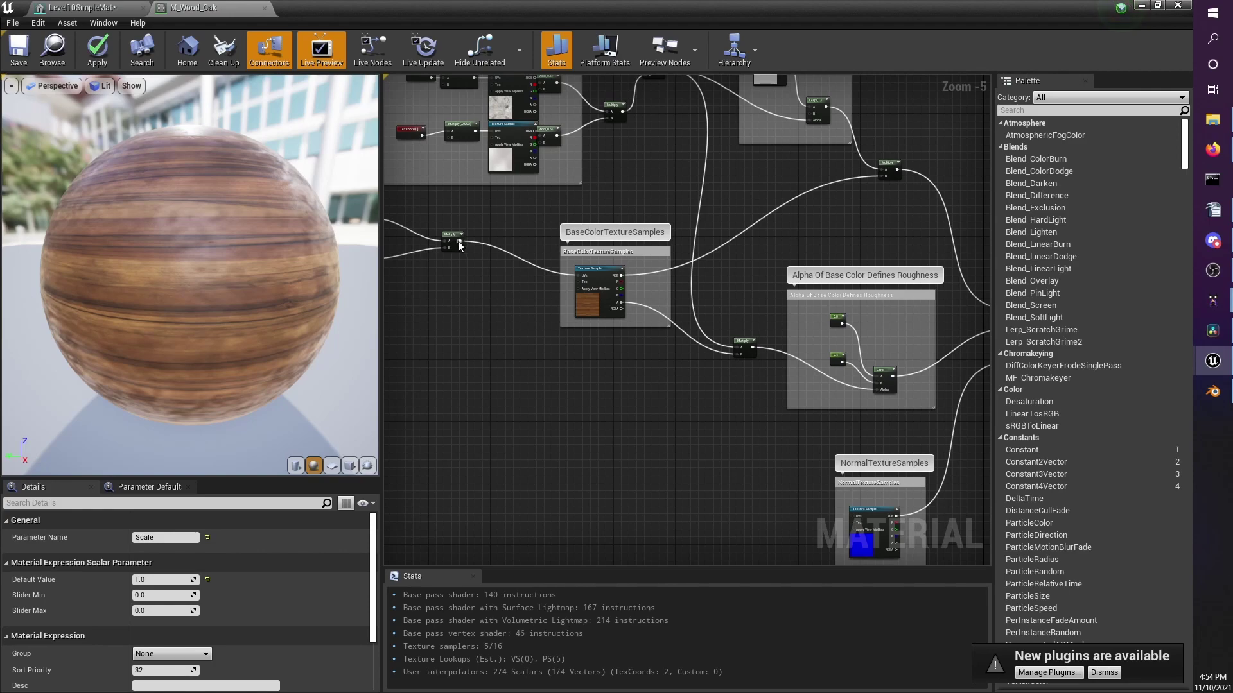
{"action": "left_click_drag", "start_coordinate": [460, 242], "coordinate": [860, 517]}
{"action": "right_click_drag", "start_coordinate": [809, 456], "coordinate": [909, 564]}
{"action": "right_click_drag", "start_coordinate": [751, 366], "coordinate": [860, 405]}
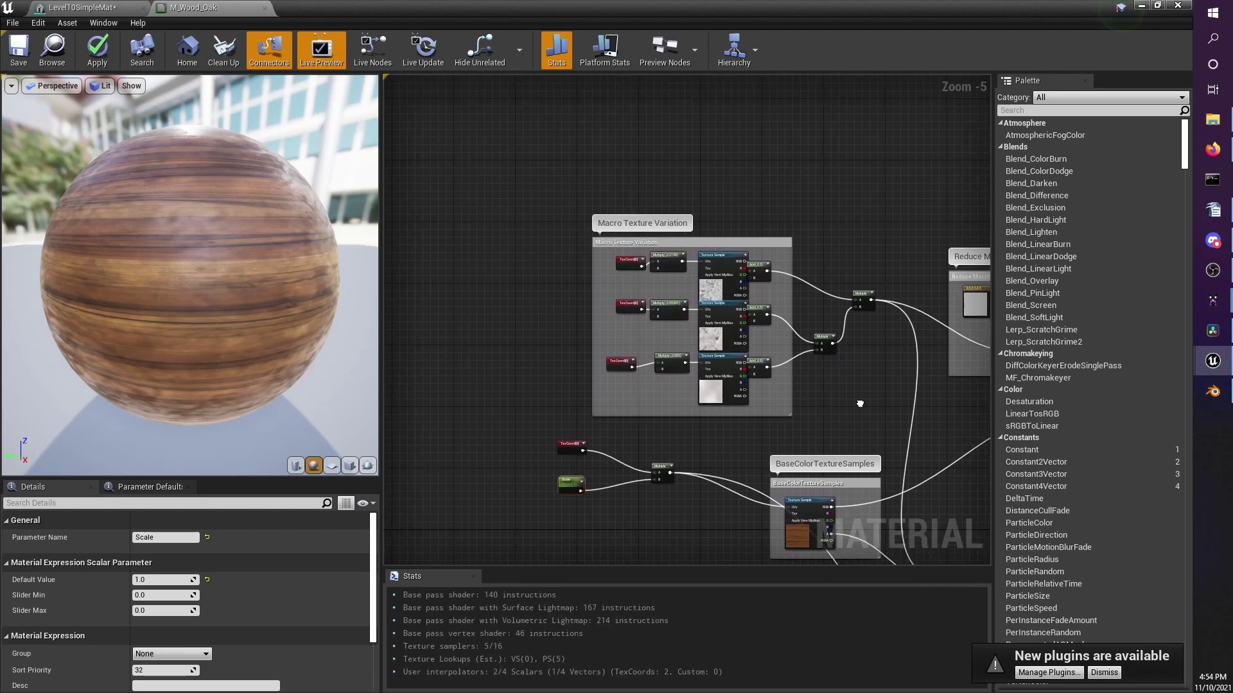
- Move the three Macro Texture Variation TexCoord nodes aside and feed the scaled coordinates into that group's three Multiply nodes instead
{"action": "scroll", "coordinate": [778, 428], "scroll_direction": "up", "scroll_amount": 2}
{"action": "right_click_drag", "start_coordinate": [685, 424], "coordinate": [771, 430]}
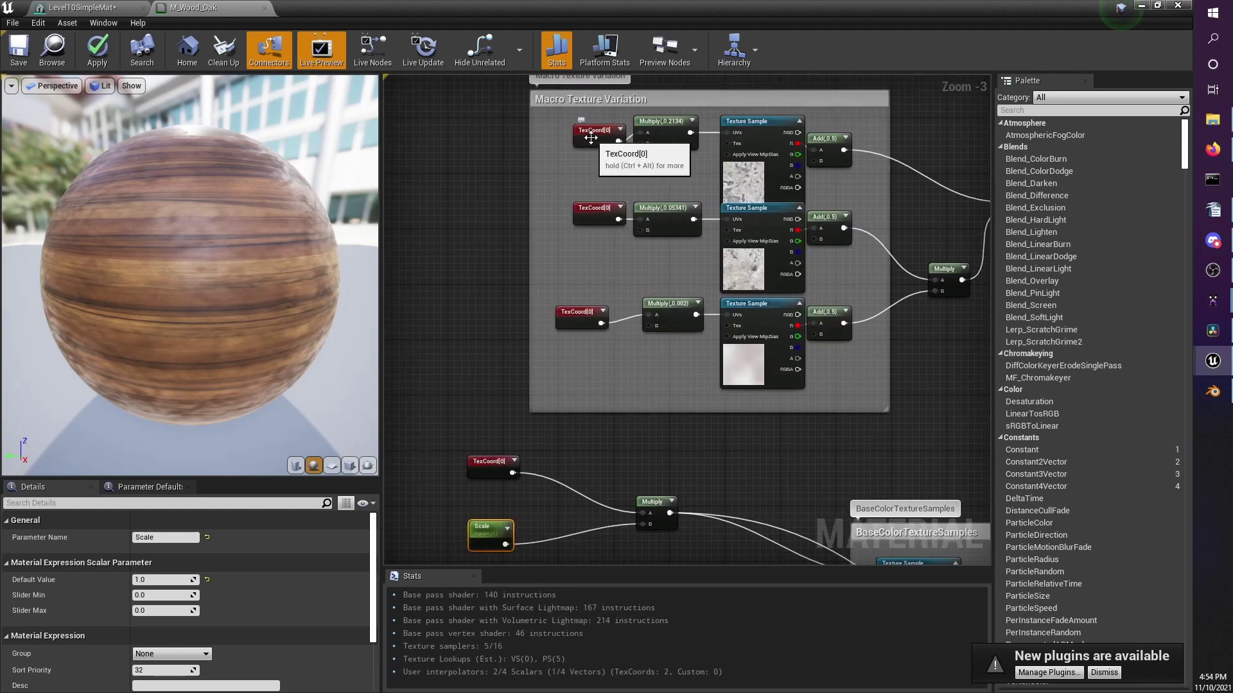
{"action": "left_click_drag", "start_coordinate": [591, 142], "coordinate": [545, 144]}
{"action": "left_click_drag", "start_coordinate": [589, 221], "coordinate": [528, 221]}
{"action": "left_click_drag", "start_coordinate": [573, 326], "coordinate": [494, 326]}
{"action": "left_click_drag", "start_coordinate": [670, 513], "coordinate": [640, 135]}
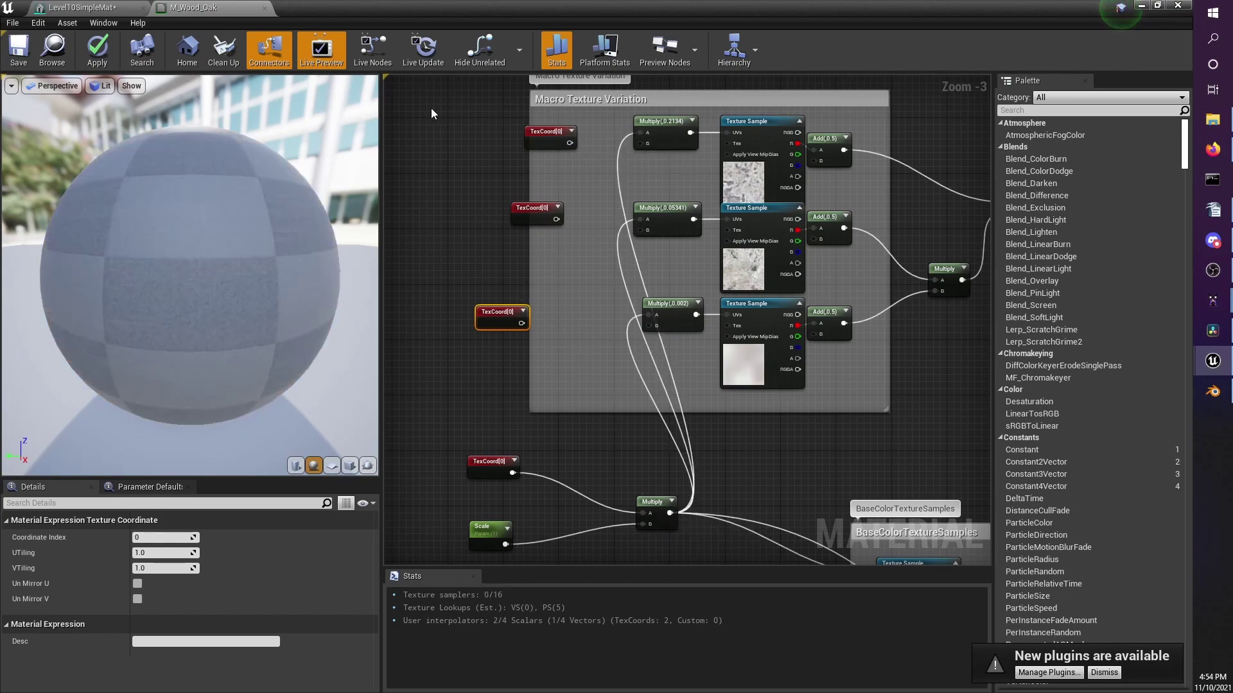
- Delete the three disconnected TexCoord nodes together with the Macro Texture Variation comment box, and save the material
{"action": "left_click_drag", "start_coordinate": [433, 111], "coordinate": [573, 358]}
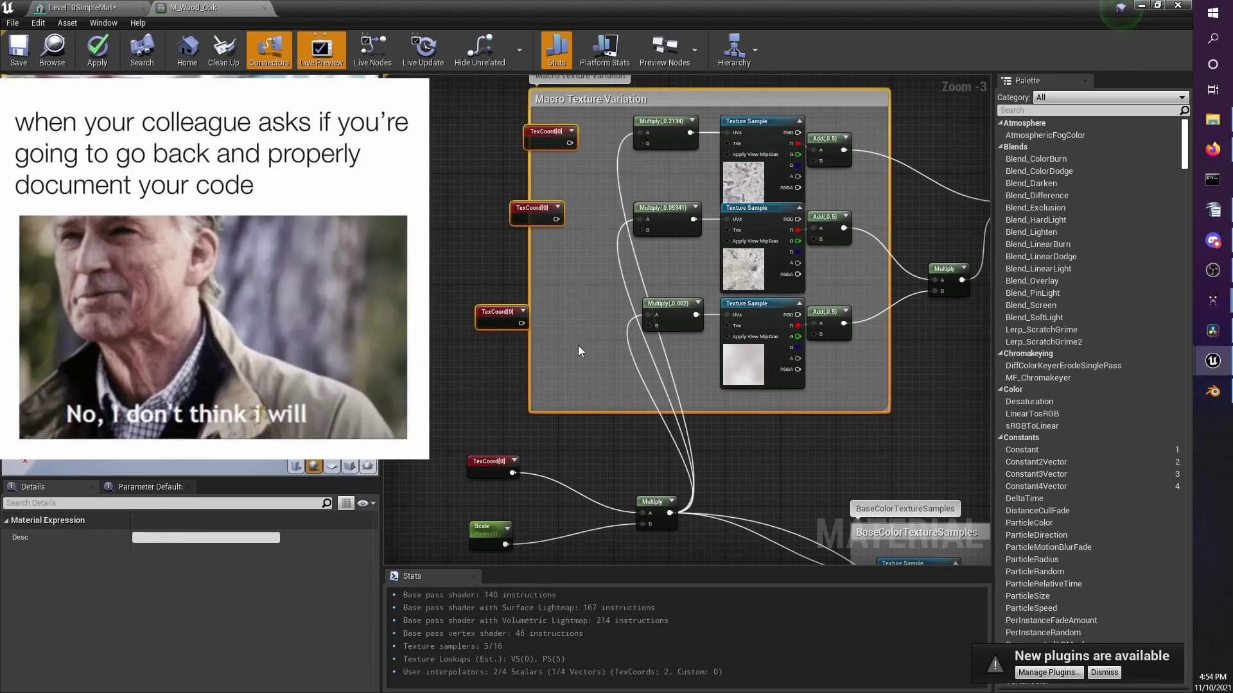
{"action": "key", "text": "Delete"}
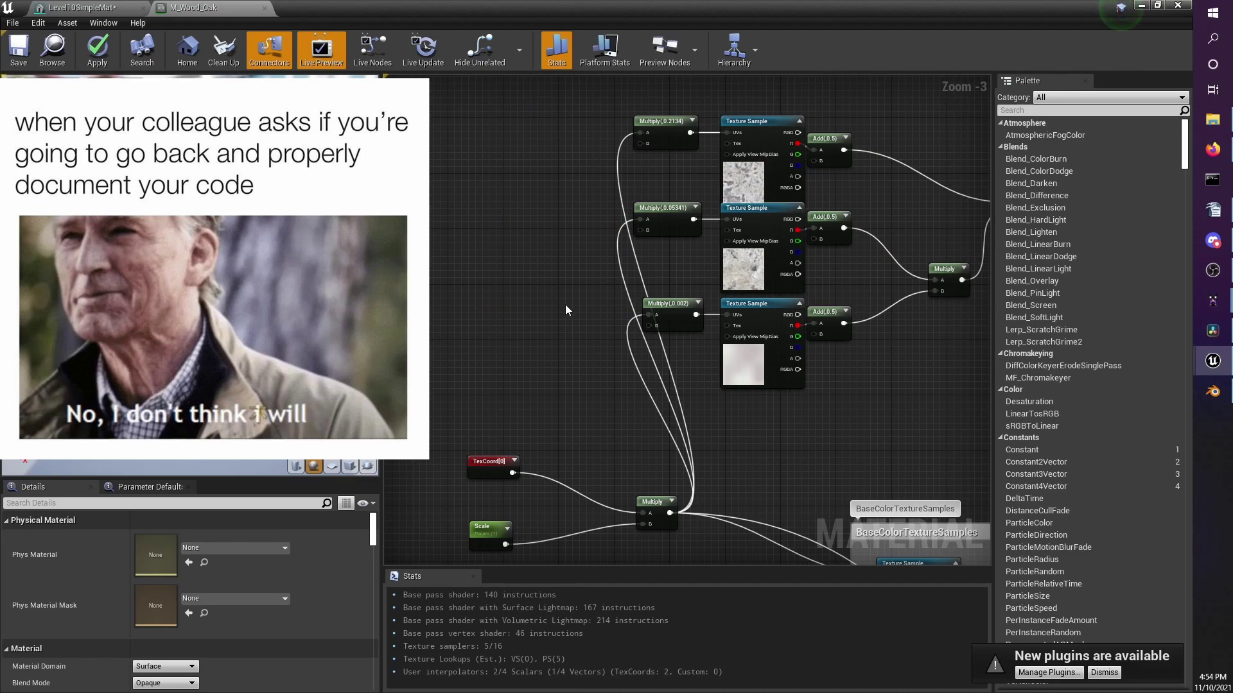
{"action": "key", "text": "ctrl+s"}
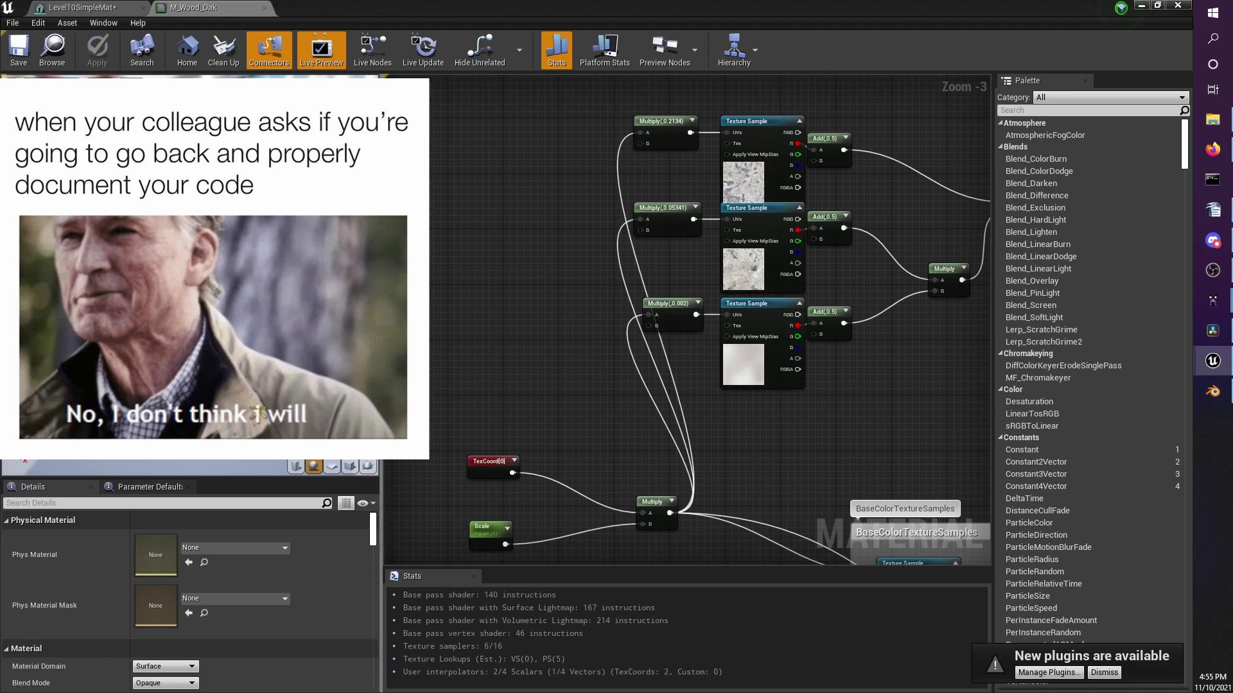
- Create a material instance of M_Wood_Oak and enable its Scale parameter override
{"action": "right_click_drag", "start_coordinate": [636, 408], "coordinate": [586, 227]}
{"action": "right_click", "coordinate": [803, 636]}
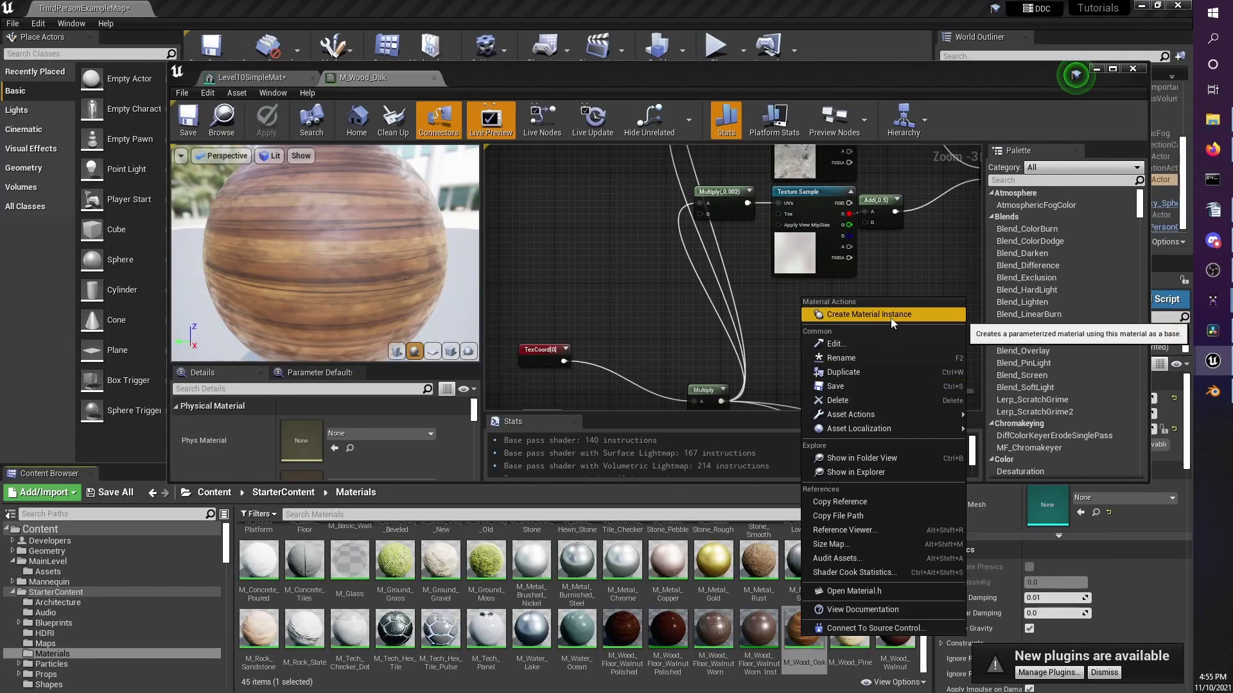
{"action": "left_click", "coordinate": [891, 315]}
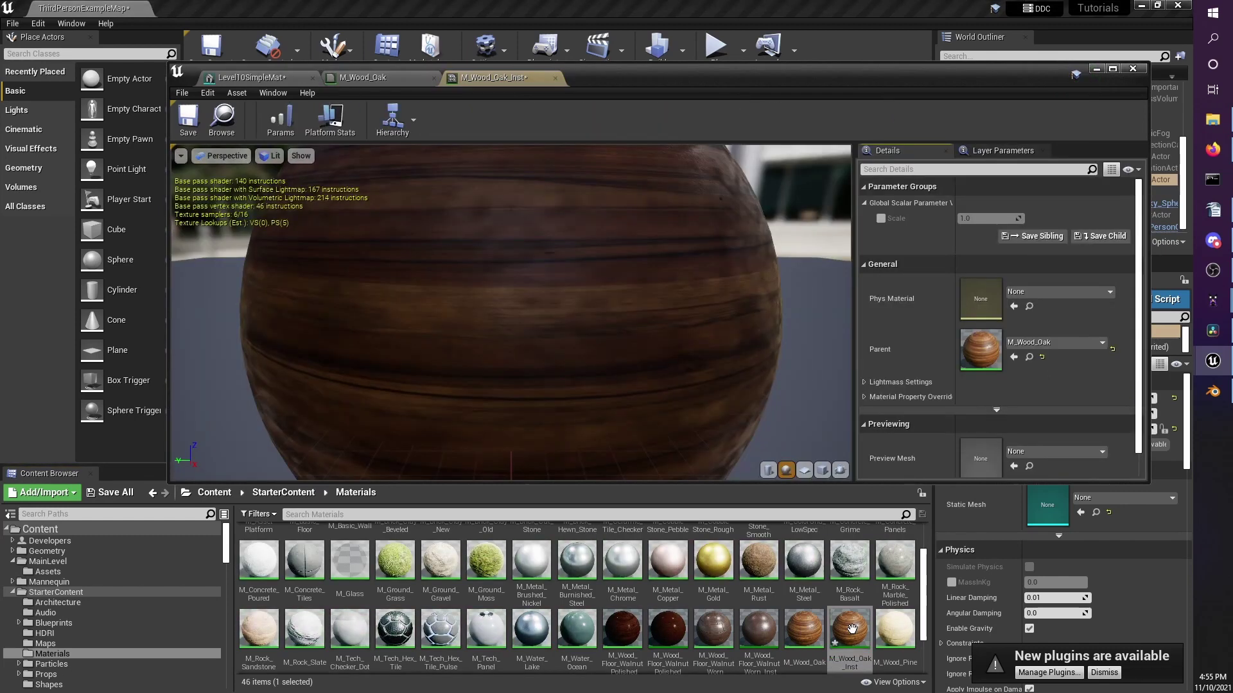
{"action": "left_click", "coordinate": [880, 218]}
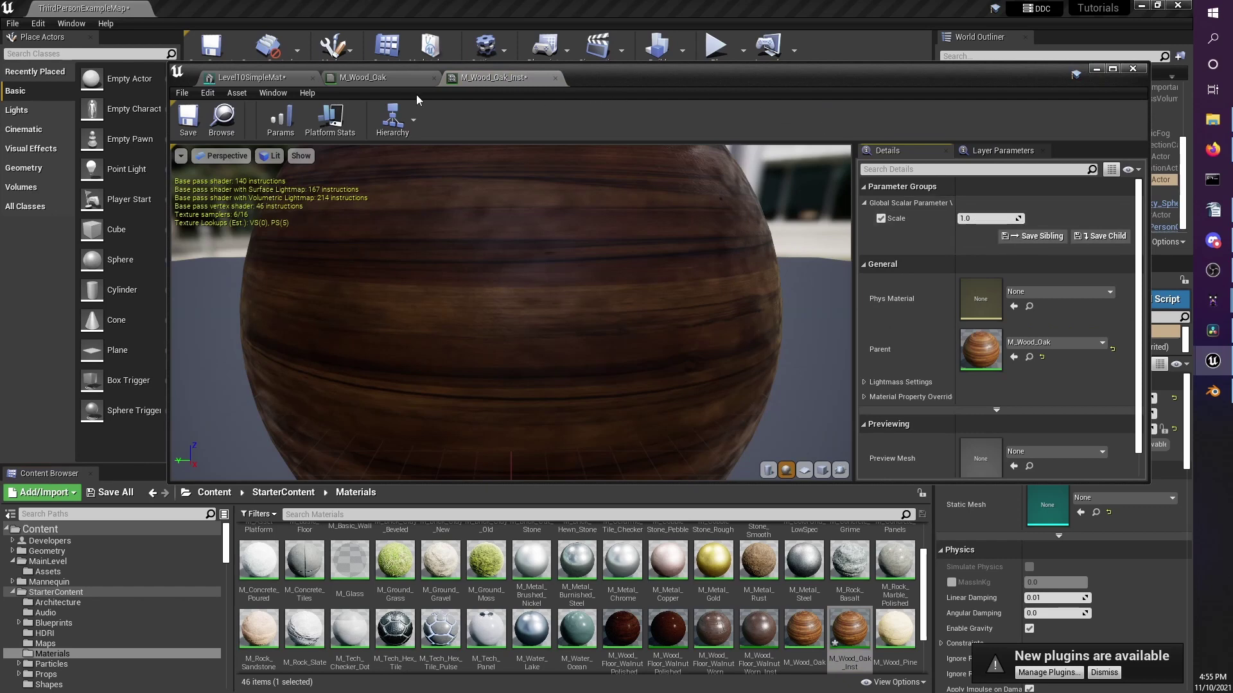
- Assign M_Wood_Oak_Inst to the Level10SimpleMat mesh's Element 0 material slot
{"action": "left_click", "coordinate": [258, 79]}
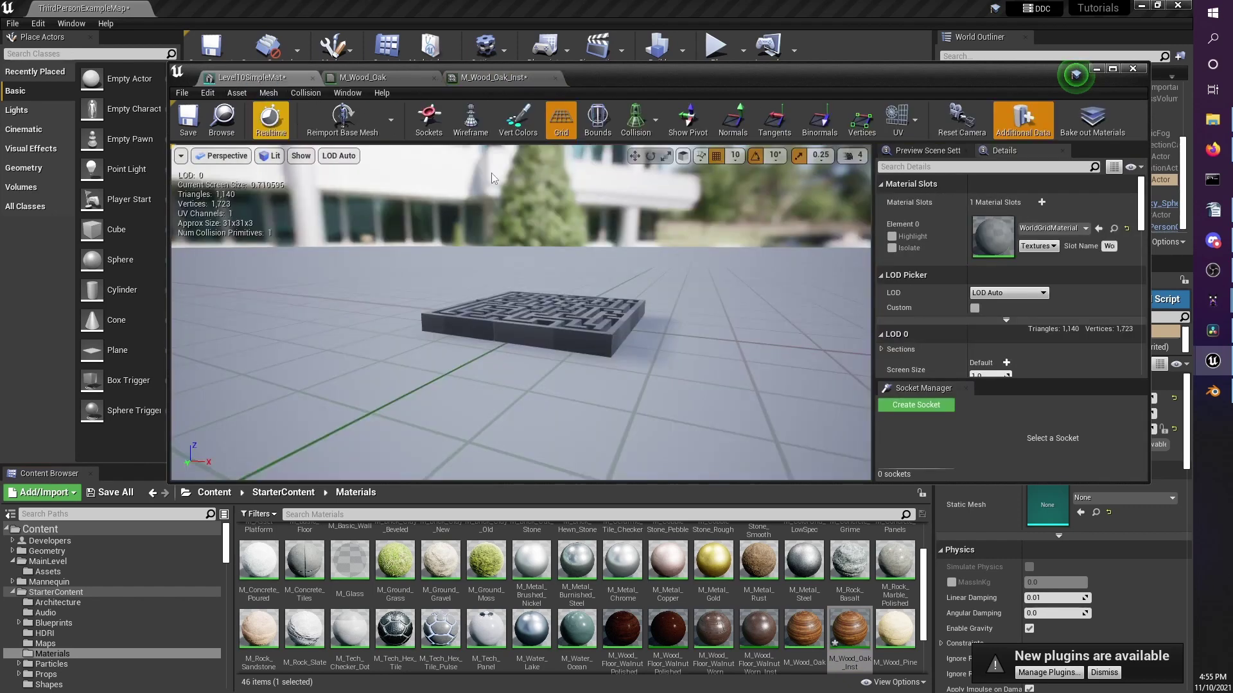
{"action": "left_click", "coordinate": [1061, 228]}
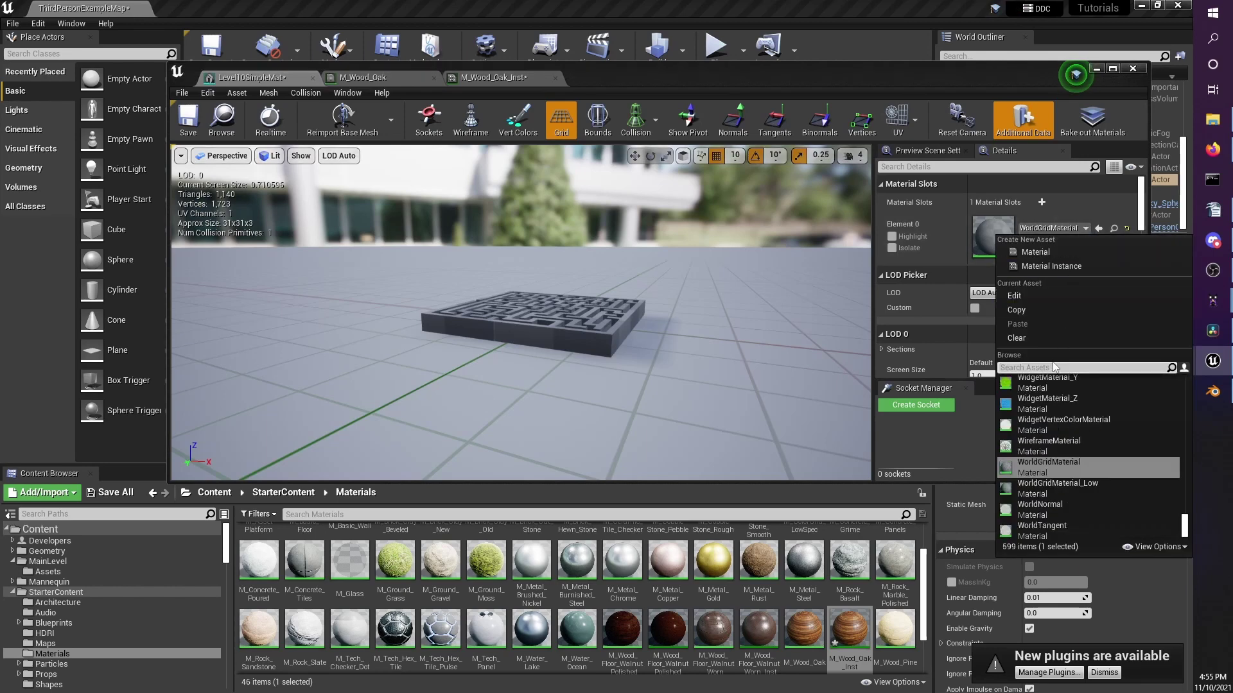
{"action": "type", "text": "oak"}
{"action": "key", "text": "Down"}
{"action": "key", "text": "Return"}
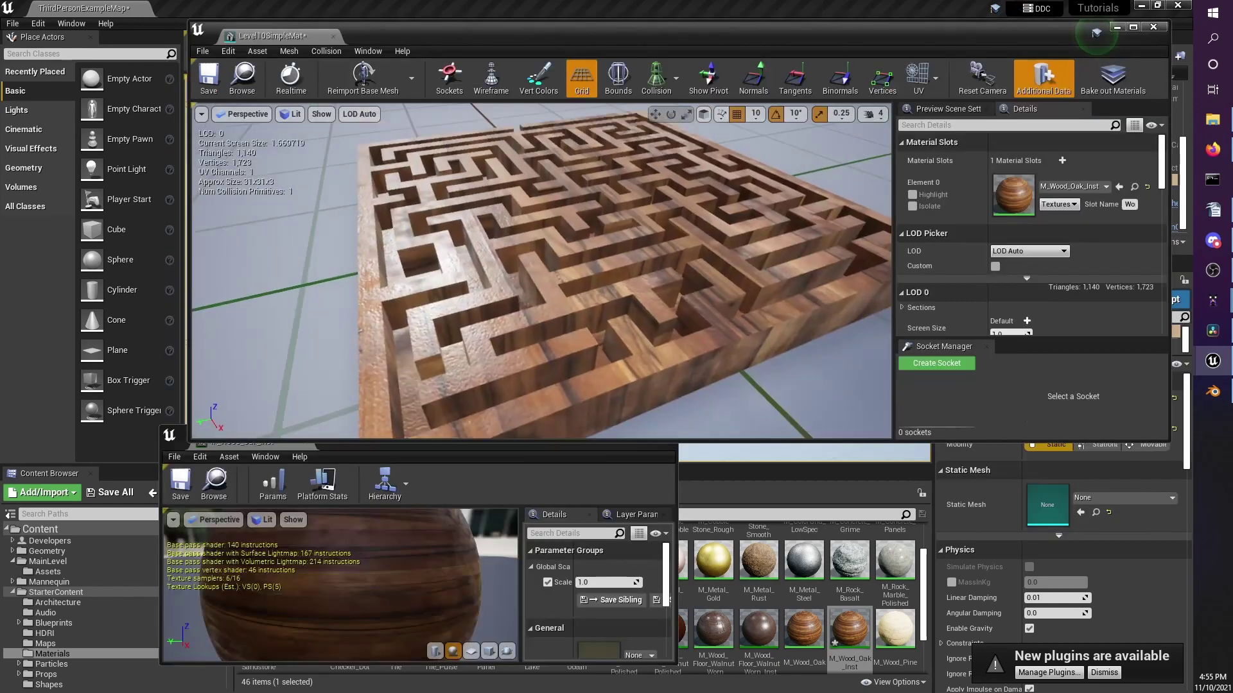
- Raise the Scale parameter of M_Wood_Oak_Inst to adjust the wood texture's tiling on the maze
{"action": "mouse_move", "coordinate": [616, 334]}
{"action": "left_mouse_down"}
{"action": "mouse_move", "coordinate": [616, 385]}
{"action": "mouse_move", "coordinate": [616, 334]}
{"action": "left_mouse_up"}
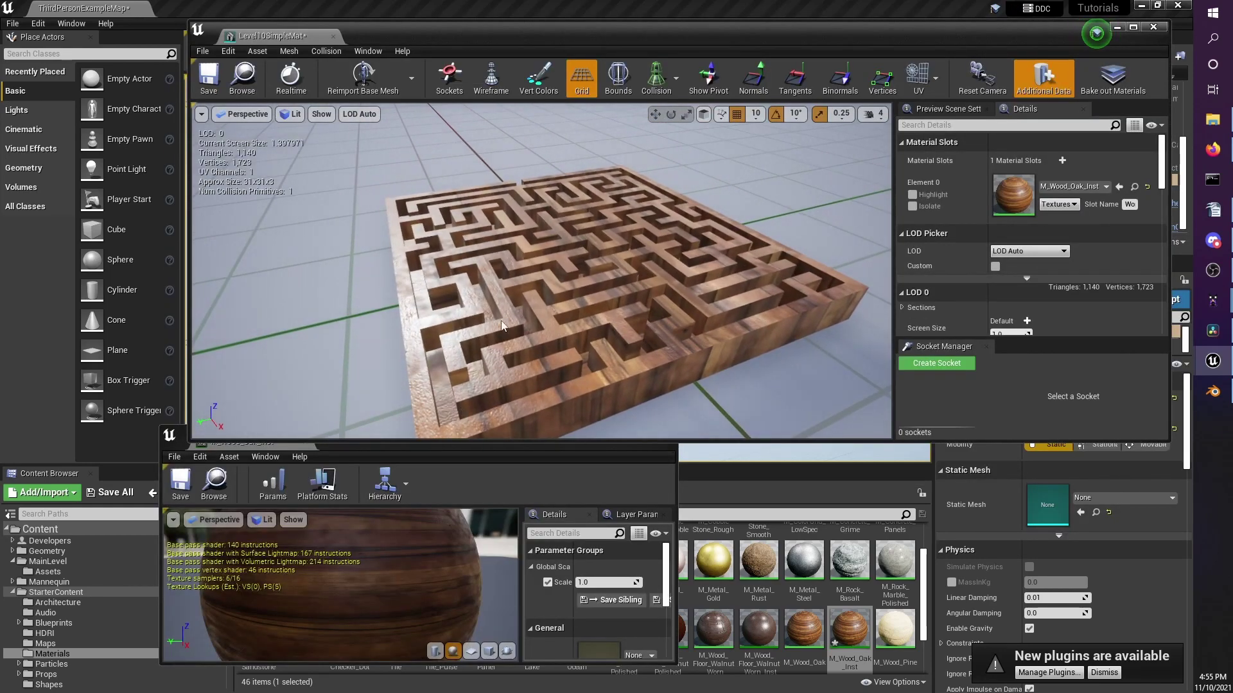
{"action": "right_click_drag", "start_coordinate": [492, 319], "coordinate": [603, 334]}
{"action": "left_click_drag", "start_coordinate": [257, 324], "coordinate": [199, 324]}
{"action": "left_click_drag", "start_coordinate": [492, 319], "coordinate": [493, 270]}
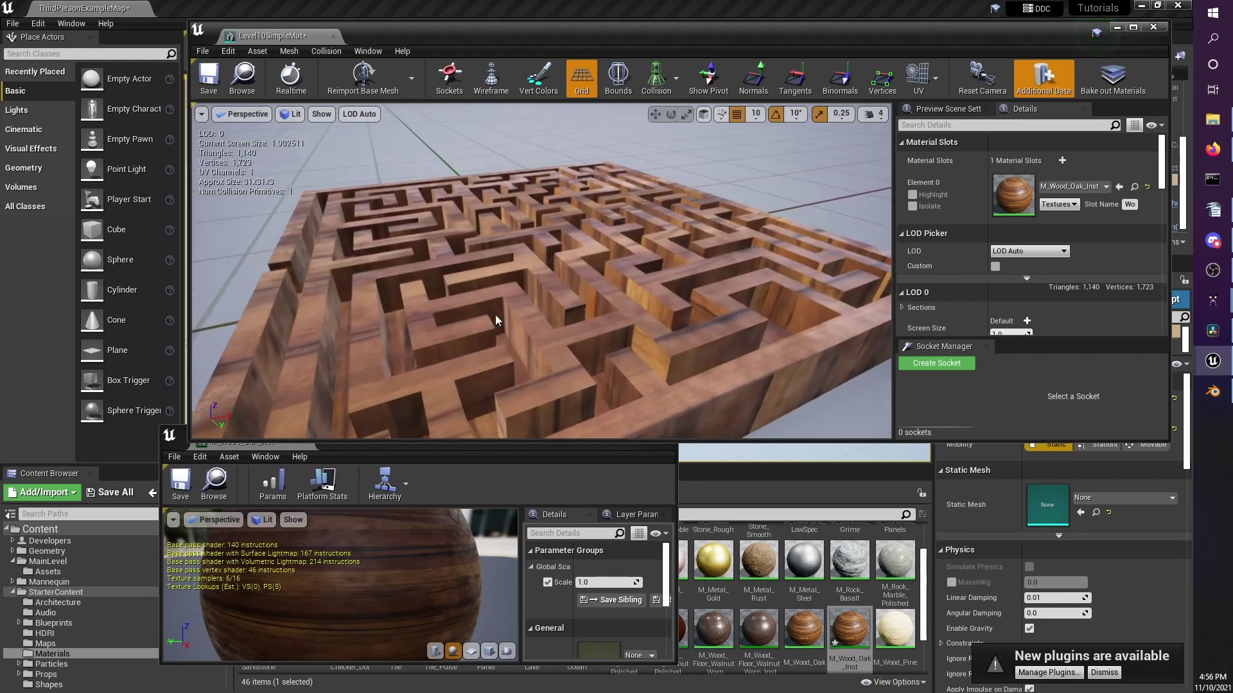
{"action": "left_click_drag", "start_coordinate": [598, 582], "coordinate": [647, 583]}
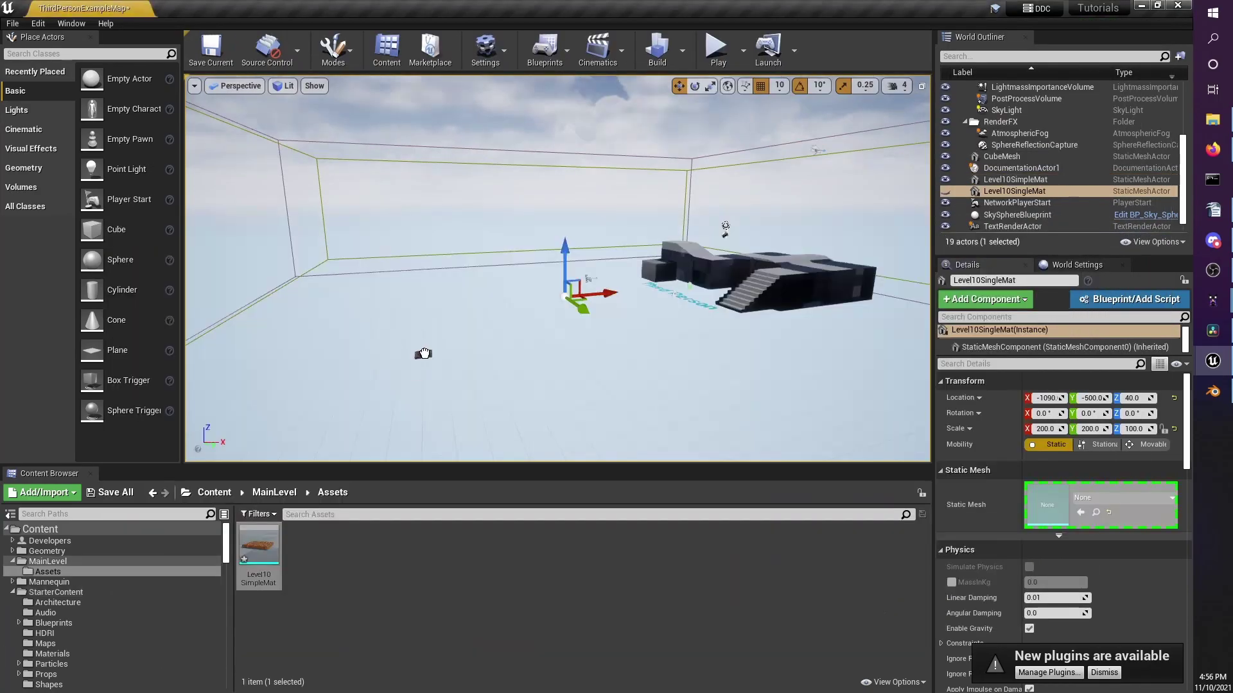
- Place the Level10SimpleMat mesh in the level and set its X and Y scale to 200
{"action": "left_click_drag", "start_coordinate": [424, 353], "coordinate": [626, 302]}
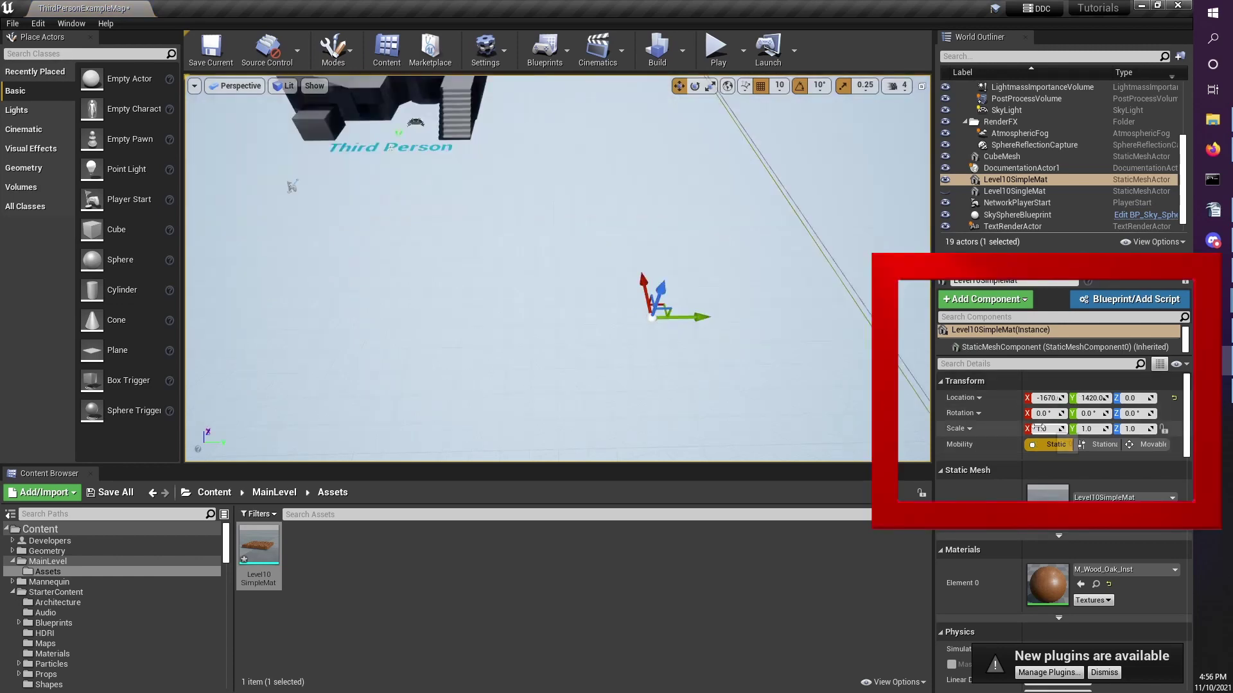
{"action": "left_click", "coordinate": [1048, 429]}
{"action": "type", "text": "200"}
{"action": "key", "text": "Tab"}
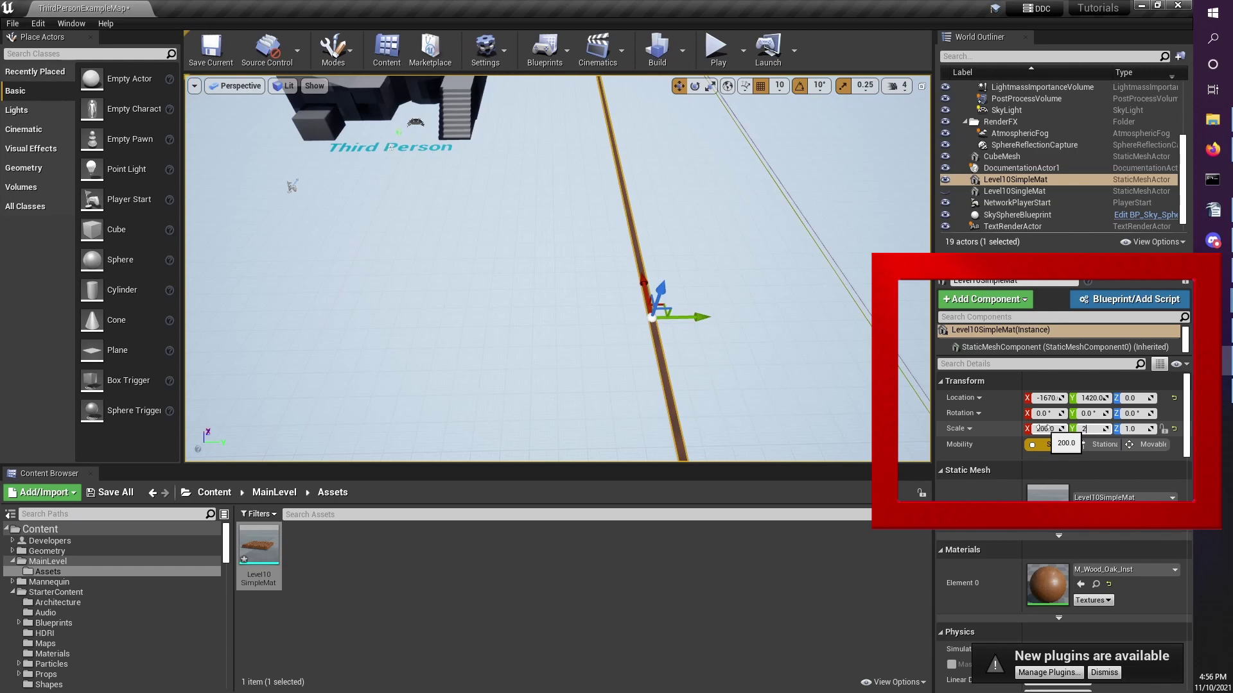
{"action": "type", "text": "200"}
{"action": "key", "text": "Return"}
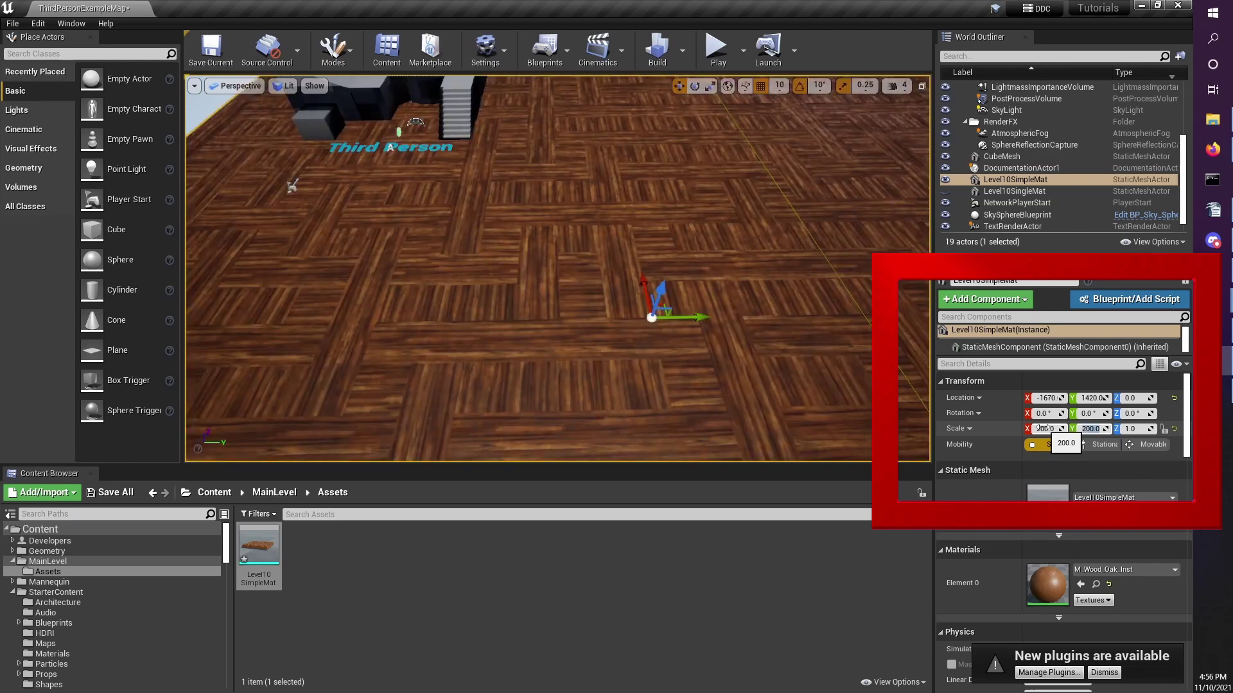
- Set the Z scale of the placed Level10SimpleMat mesh to 100
{"action": "left_click", "coordinate": [1136, 429]}
{"action": "type", "text": "1"}
{"action": "key", "text": "Return"}
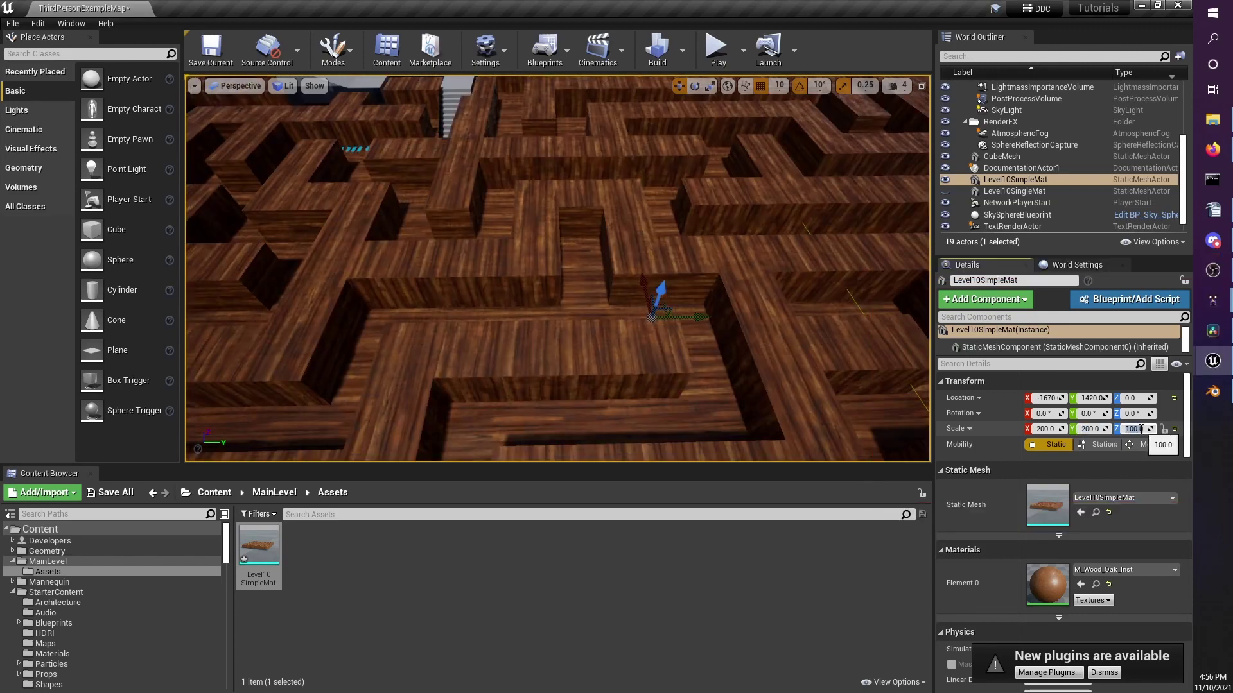
{"action": "right_click_drag", "start_coordinate": [635, 212], "coordinate": [634, 113]}
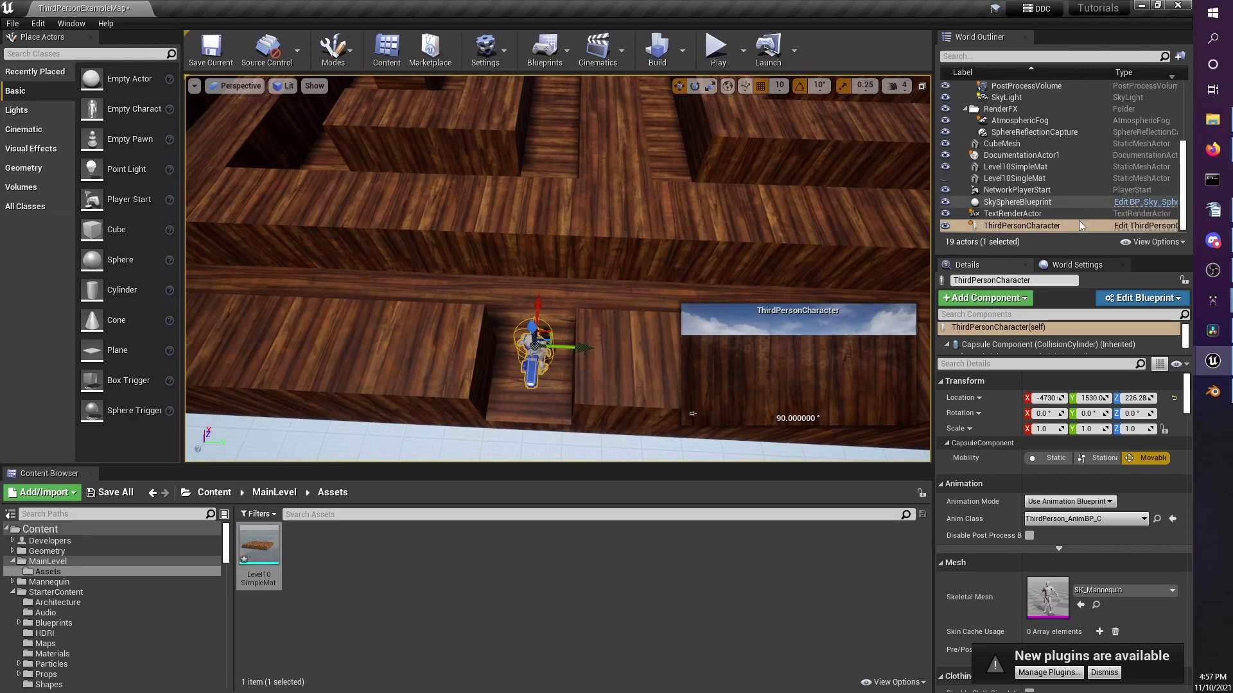
- Open the Level10SimpleMat static mesh asset and change its Collision Complexity setting
{"action": "double_click", "coordinate": [257, 549]}
{"action": "left_click_drag", "start_coordinate": [736, 228], "coordinate": [771, 72]}
{"action": "double_click", "coordinate": [772, 71]}
{"action": "scroll", "coordinate": [1049, 384], "scroll_direction": "down", "scroll_amount": 6}
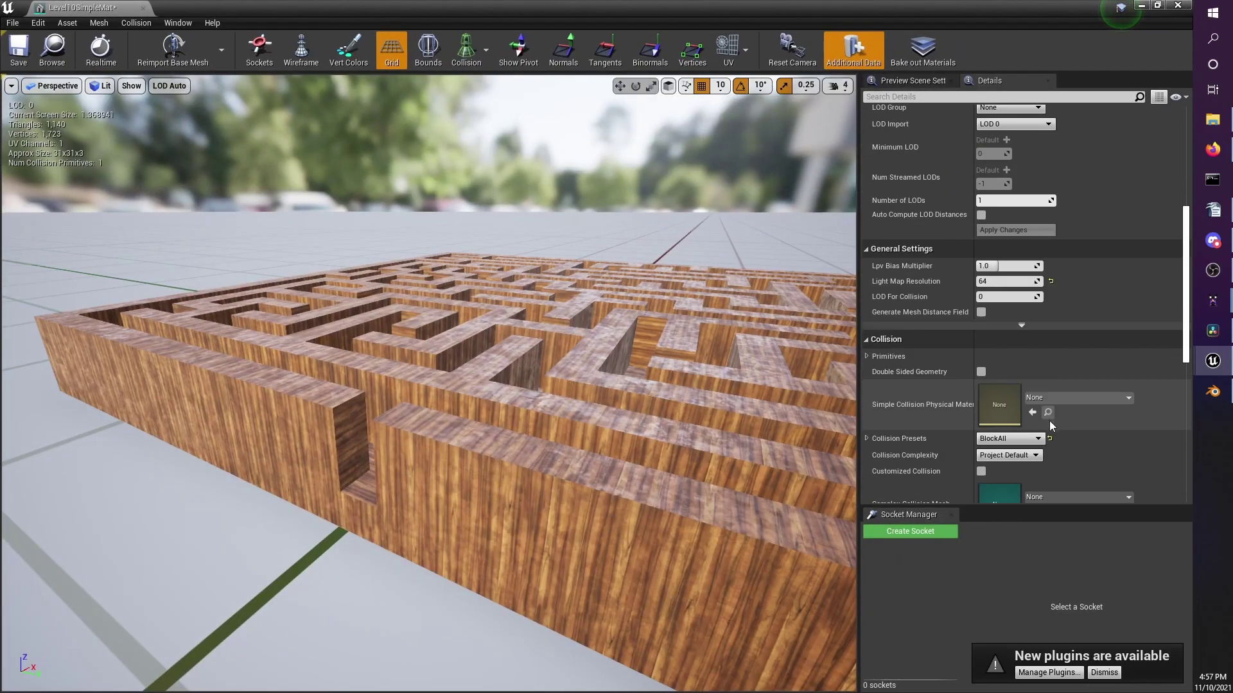
{"action": "scroll", "coordinate": [1049, 423], "scroll_direction": "down", "scroll_amount": 3}
{"action": "left_click", "coordinate": [1036, 310]}
{"action": "left_click", "coordinate": [992, 347]}
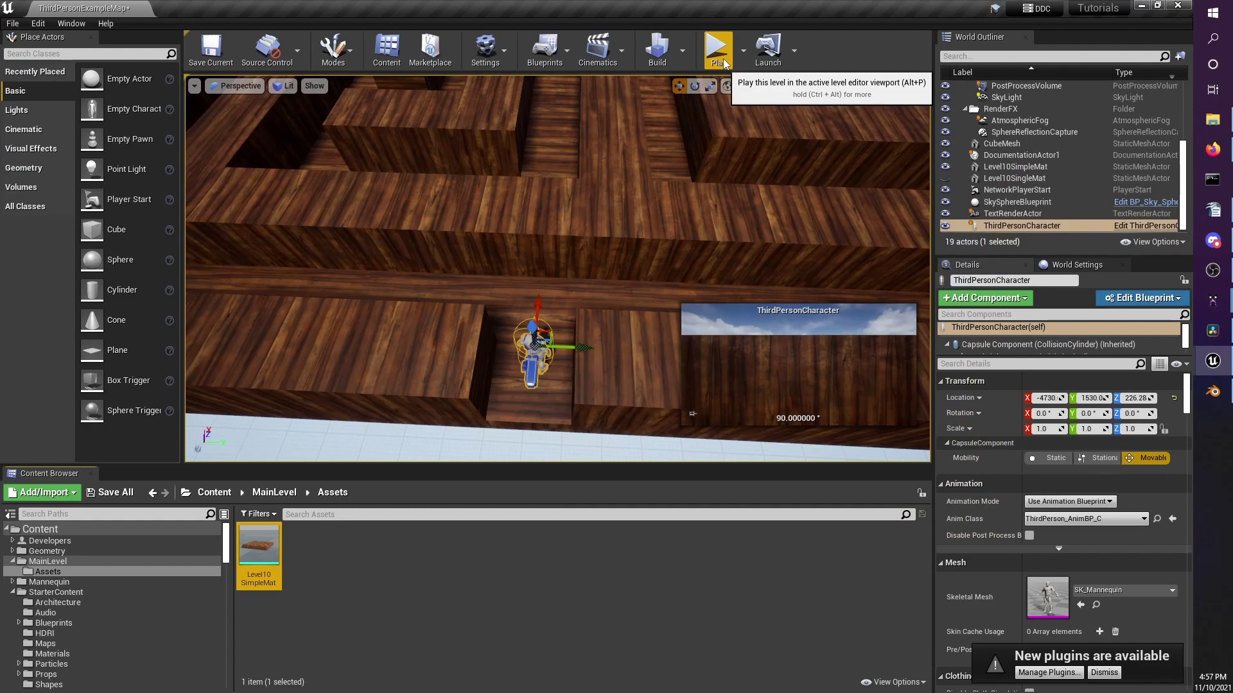
- Play the level, run the character through the maze corridors to test collision, and stop the session
{"action": "left_click", "coordinate": [718, 51]}
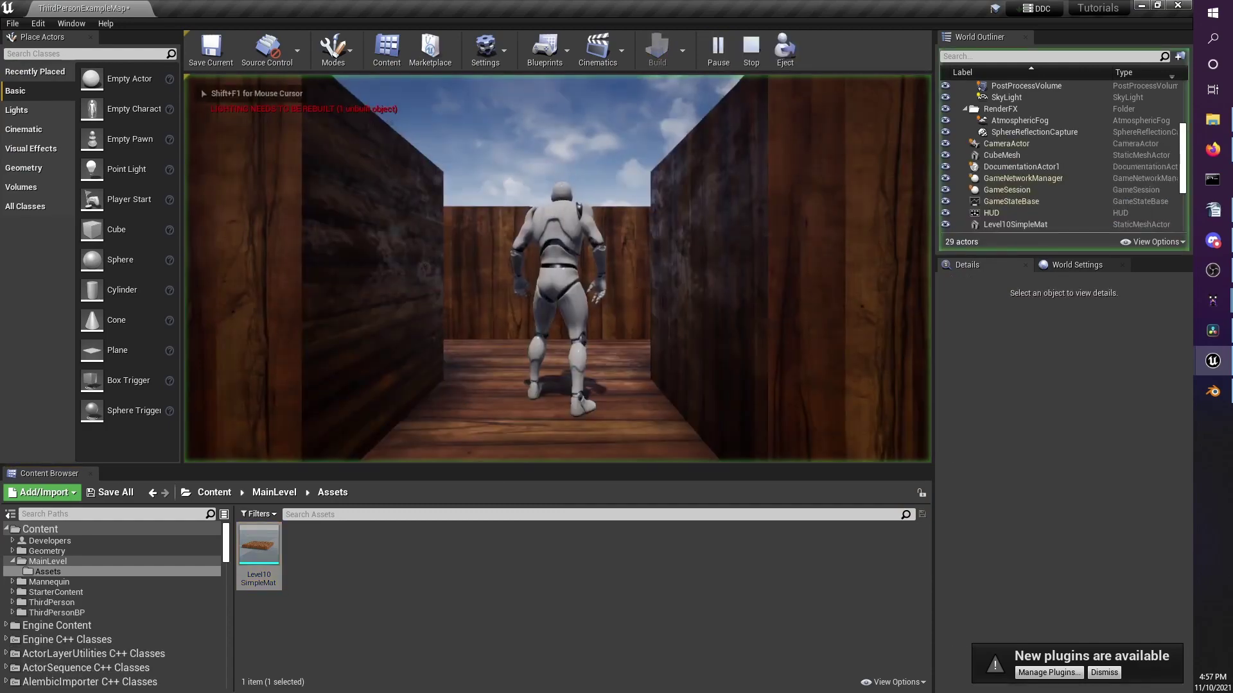
{"action": "key", "text": "w"}
{"action": "key", "text": "w"}
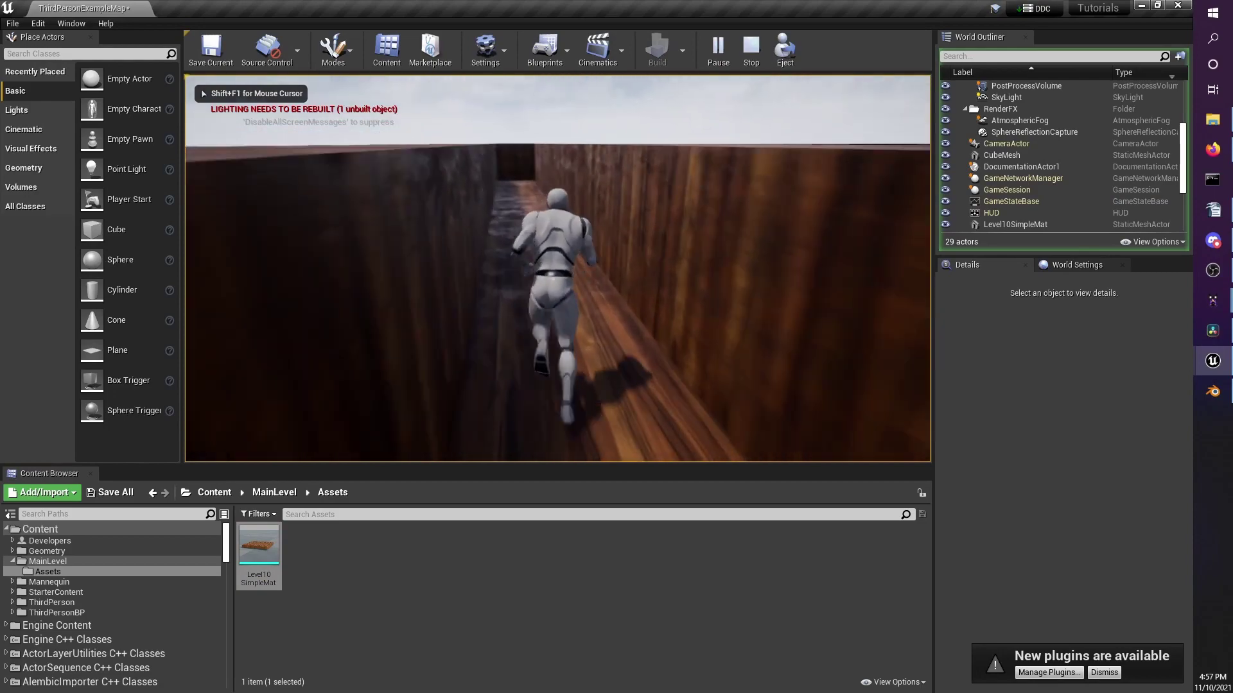
{"action": "key", "text": "w"}
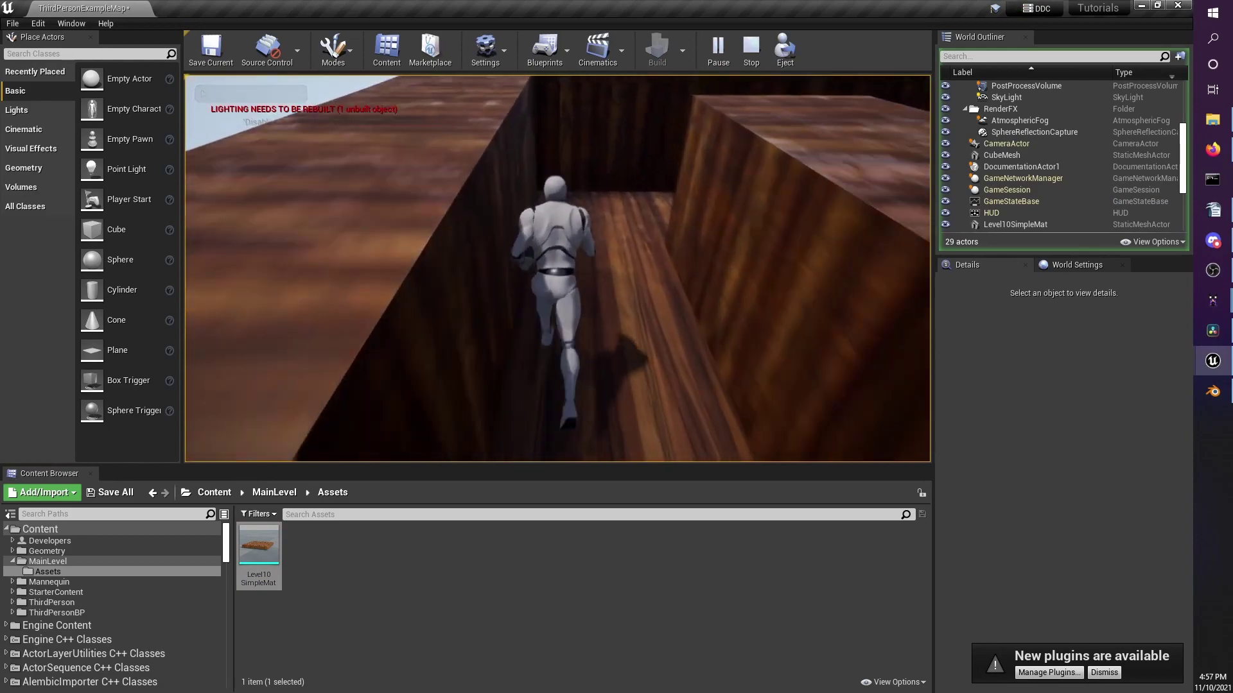
{"action": "key", "text": "Escape"}
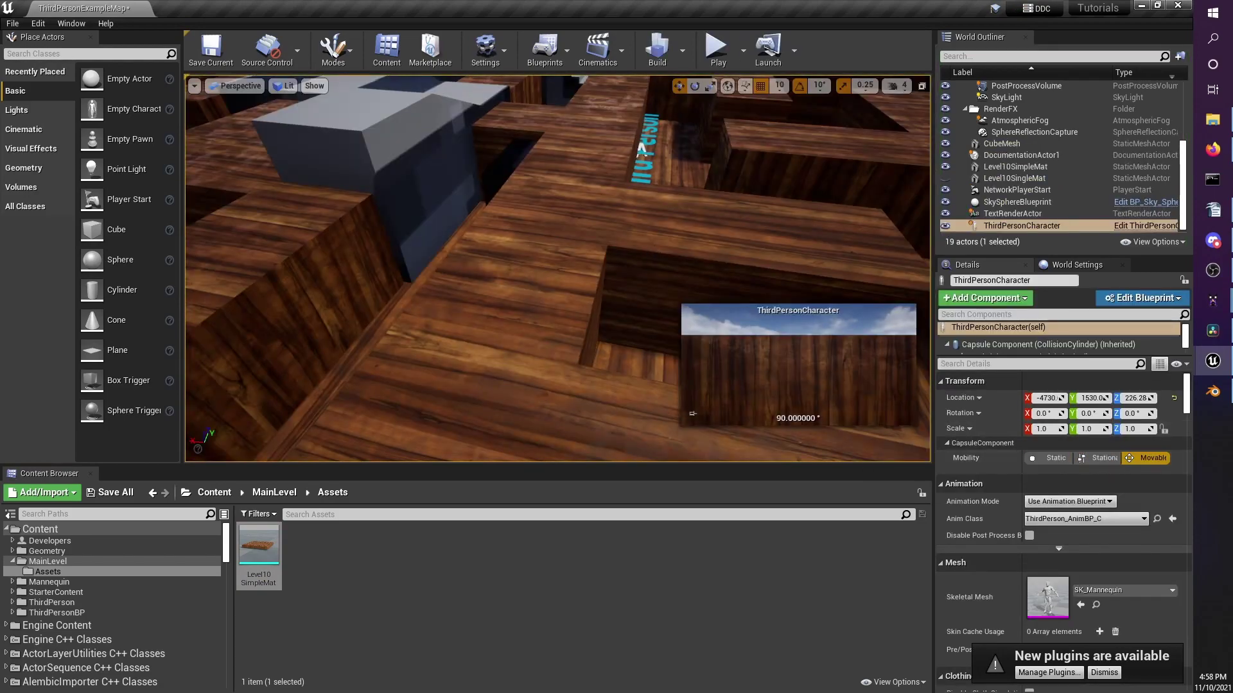
- Select the Level10SimpleMat maze in the level and set its mobility to Movable
{"action": "left_click", "coordinate": [652, 251]}
{"action": "key", "text": "s"}
{"action": "right_click_drag", "start_coordinate": [653, 252], "coordinate": [475, 218]}
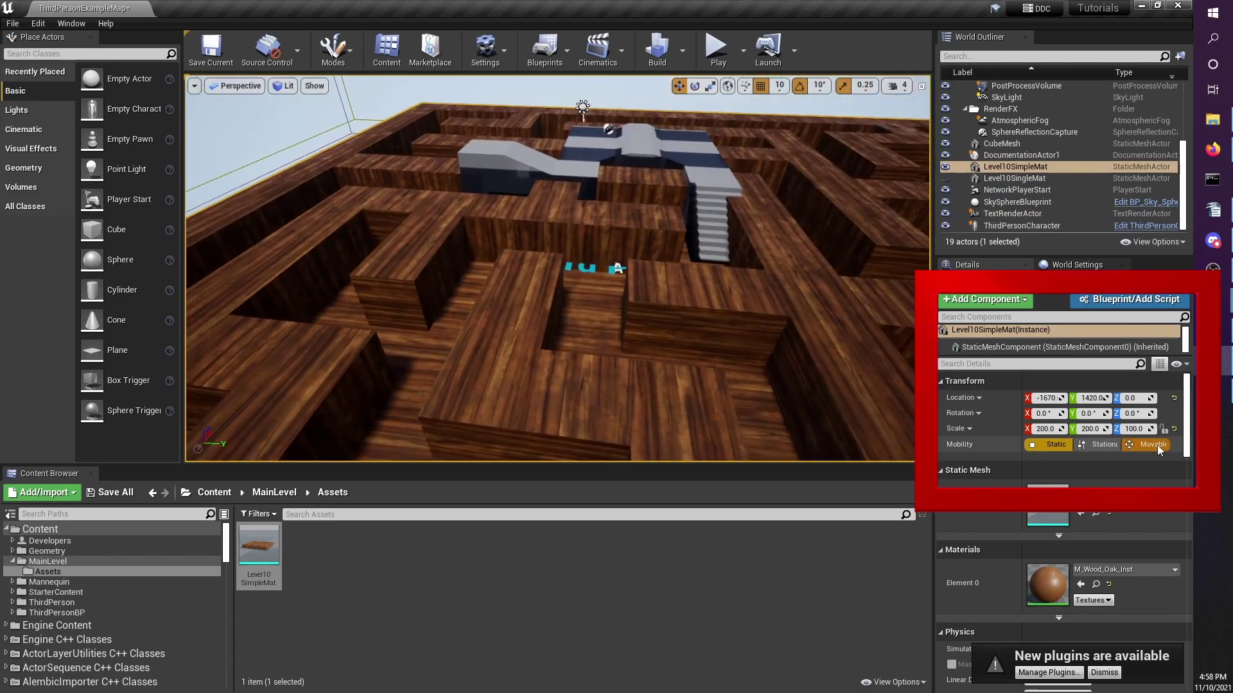
{"action": "left_click", "coordinate": [1153, 444]}
- Play-test the level by running through the maze corridors and jumping onto the walls
{"action": "key", "text": "w"}
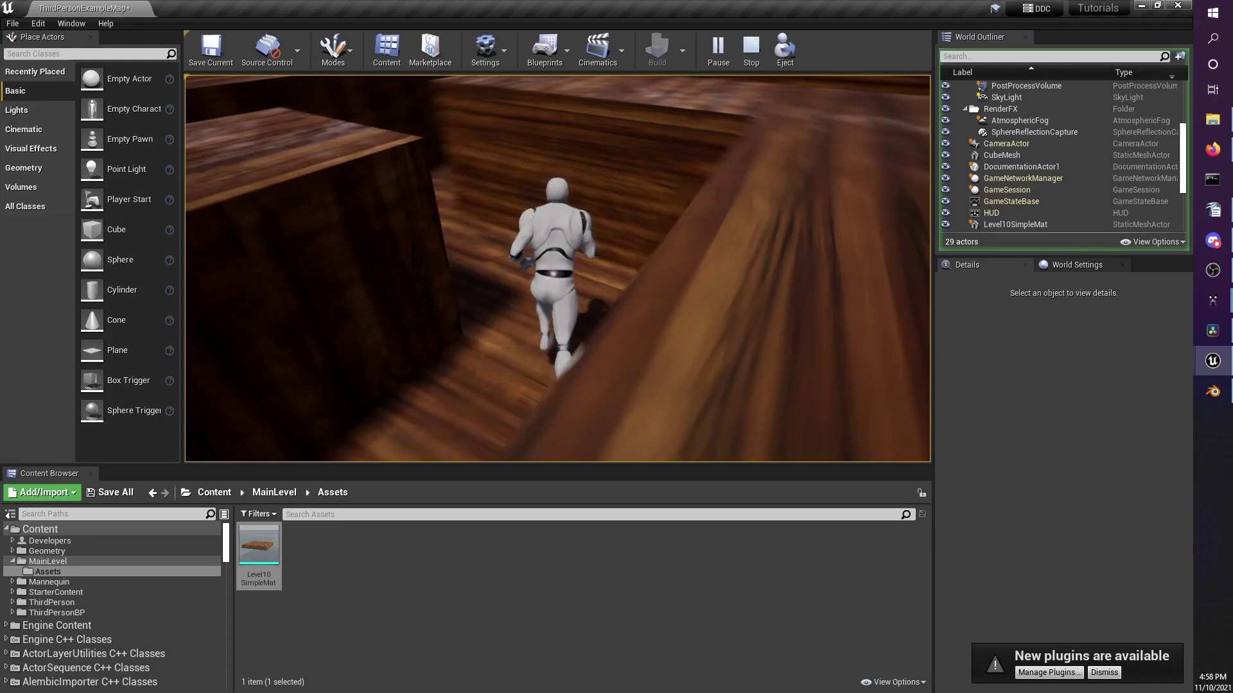
{"action": "key", "text": "w"}
{"action": "key", "text": "w"}
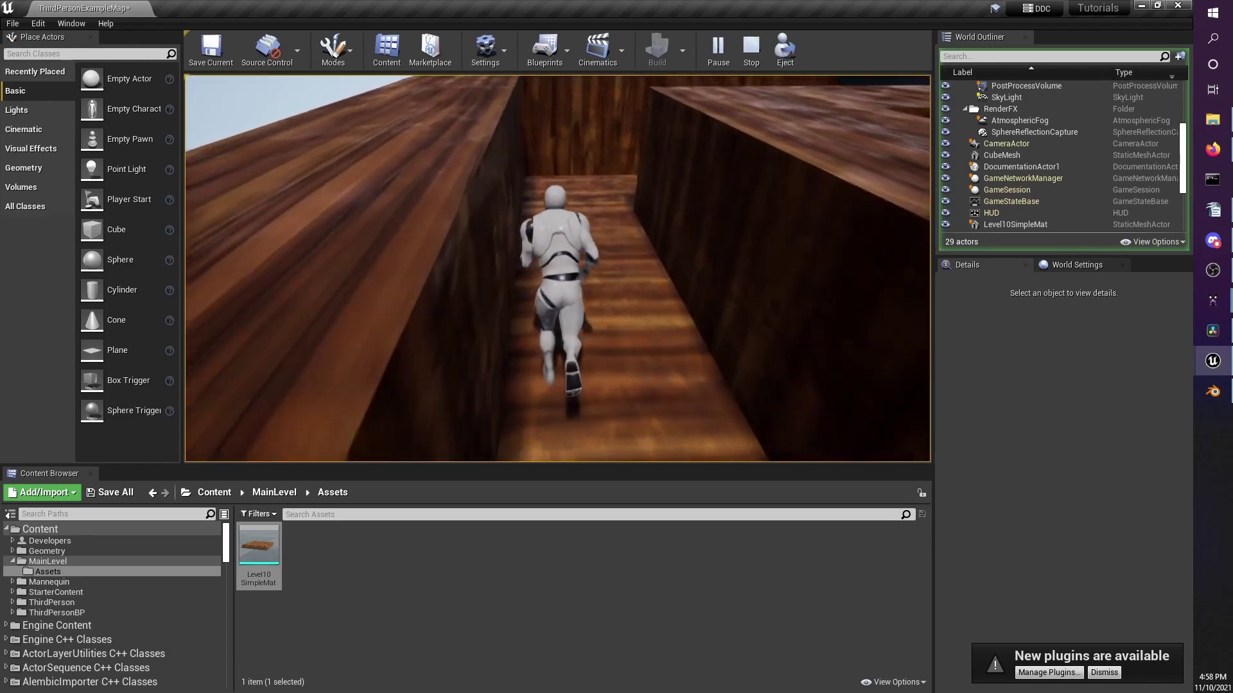
{"action": "key", "text": "w"}
{"action": "key", "text": "space"}
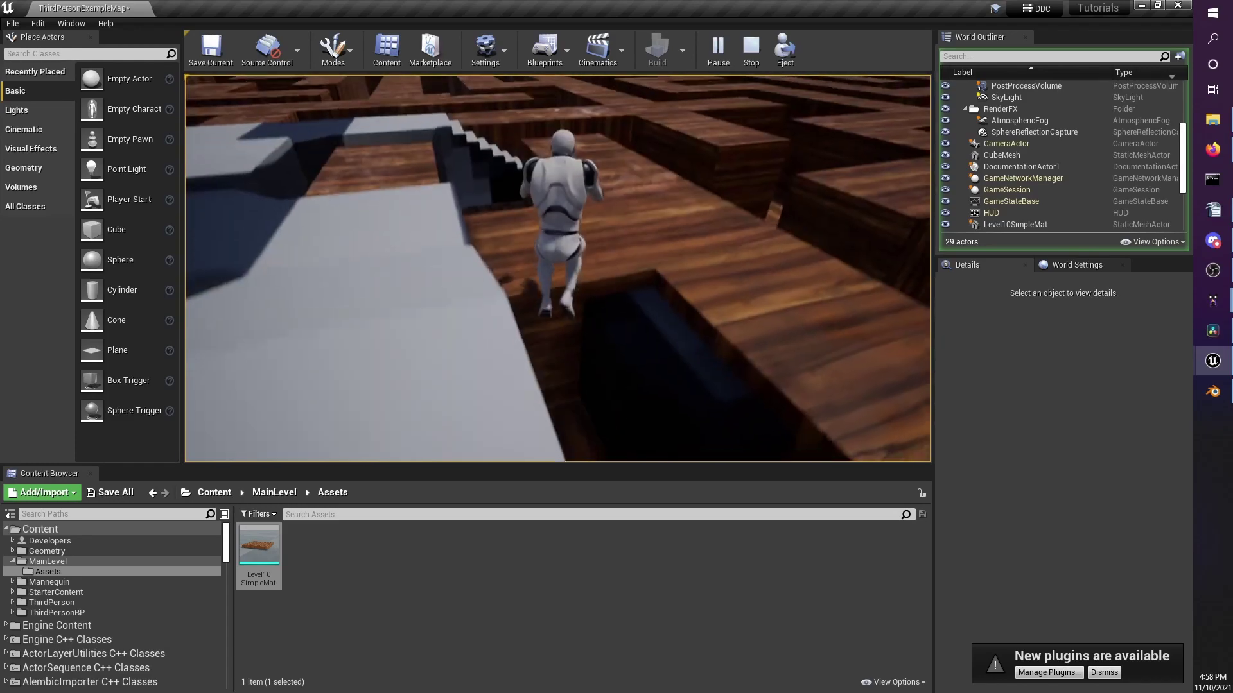
{"action": "key", "text": "w"}
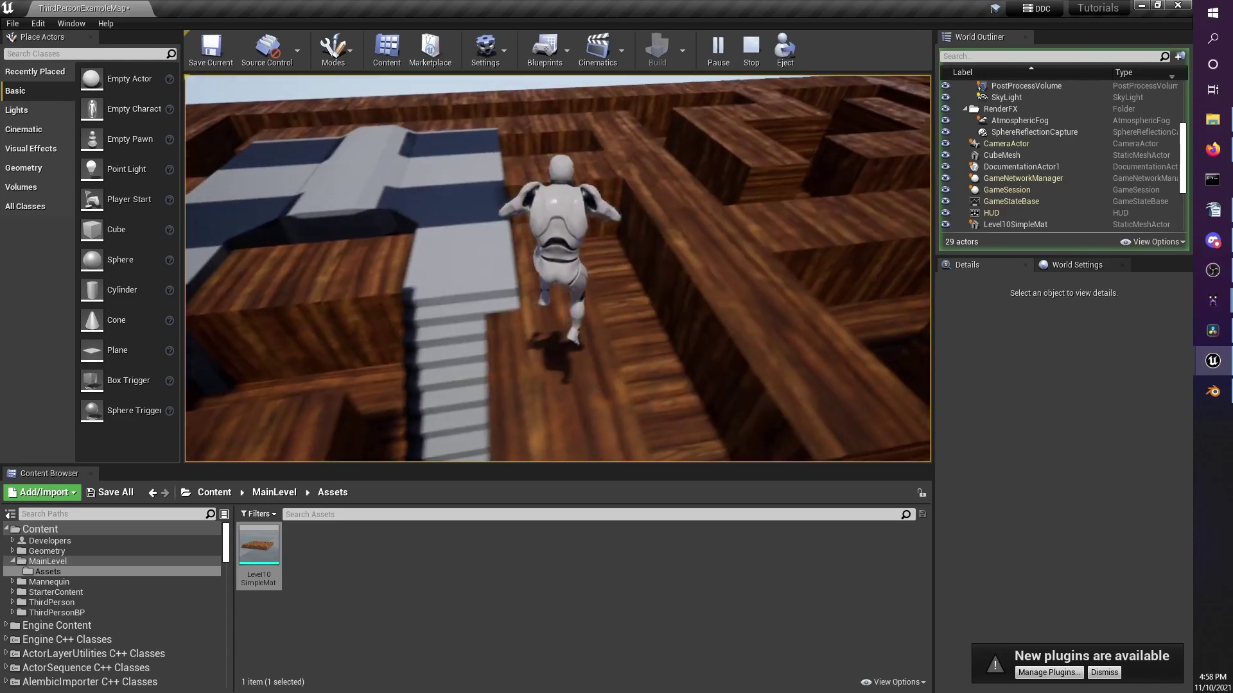
{"action": "key", "text": "w"}
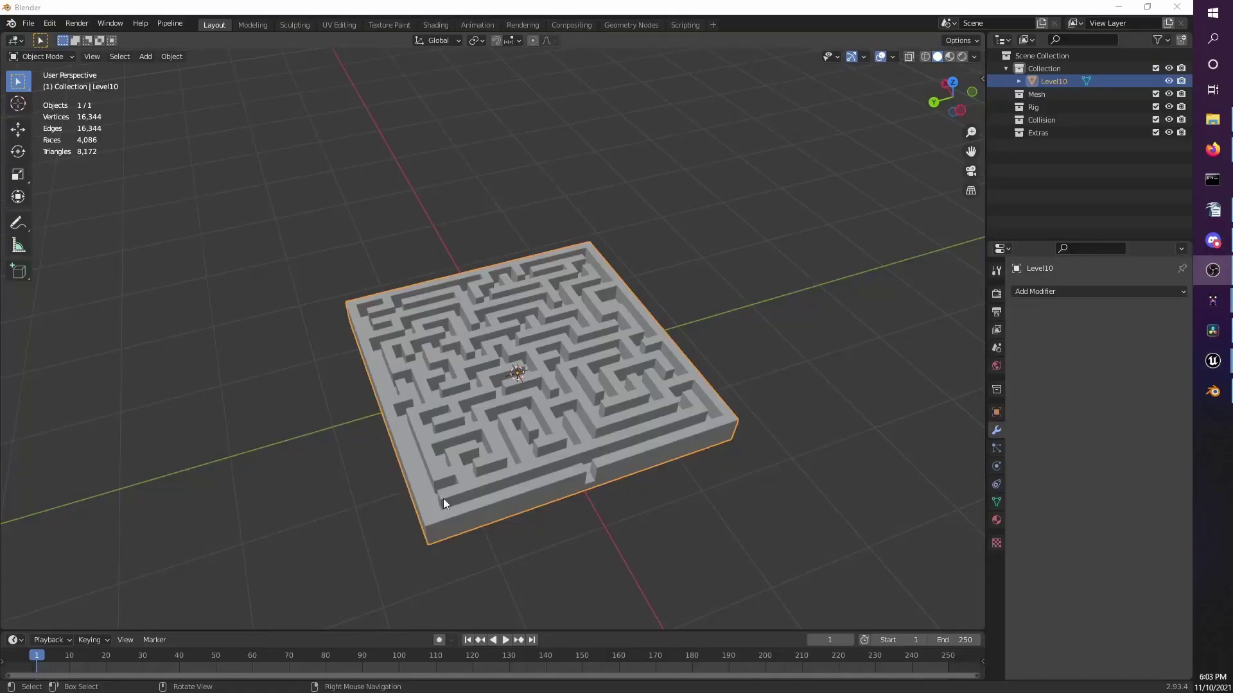
- Switch to Blender and create two material slots named Walls and Floor on the Level10 maze
{"action": "mouse_move", "coordinate": [449, 521]}
{"action": "middle_mouse_down"}
{"action": "mouse_move", "coordinate": [469, 506]}
{"action": "mouse_move", "coordinate": [456, 522]}
{"action": "mouse_move", "coordinate": [438, 514]}
{"action": "middle_mouse_up"}
{"action": "middle_click_drag", "start_coordinate": [374, 364], "coordinate": [397, 372]}
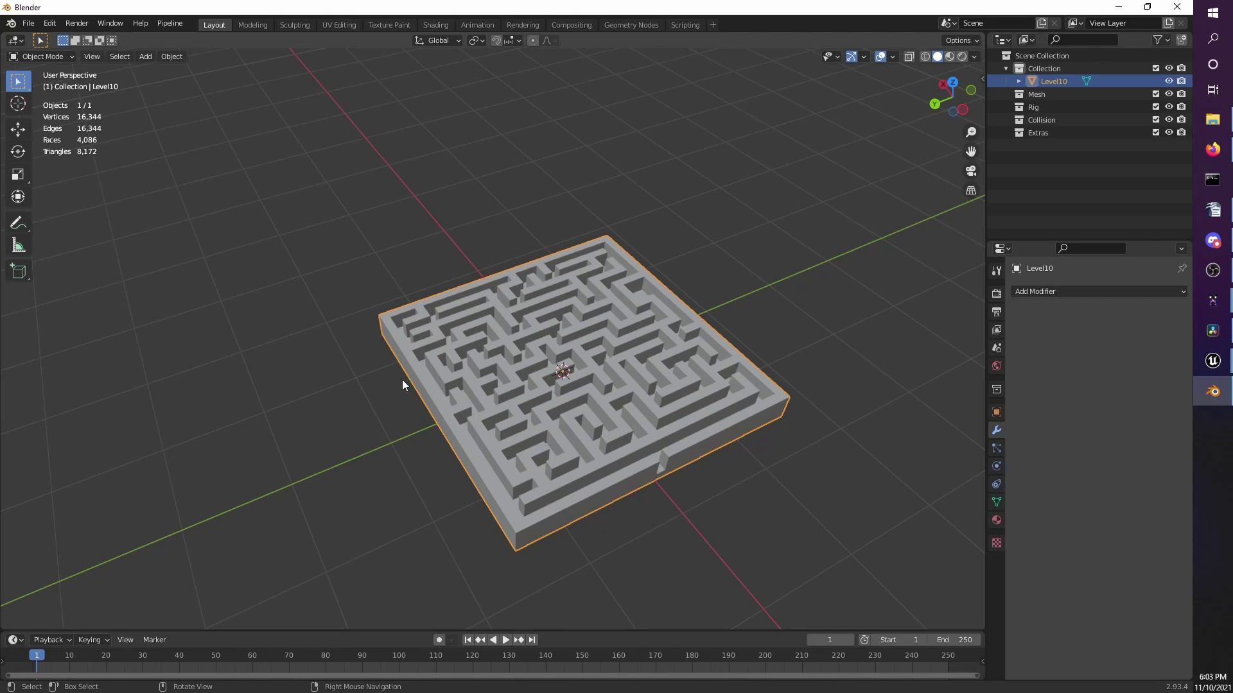
{"action": "middle_click_drag", "start_coordinate": [406, 383], "coordinate": [405, 390]}
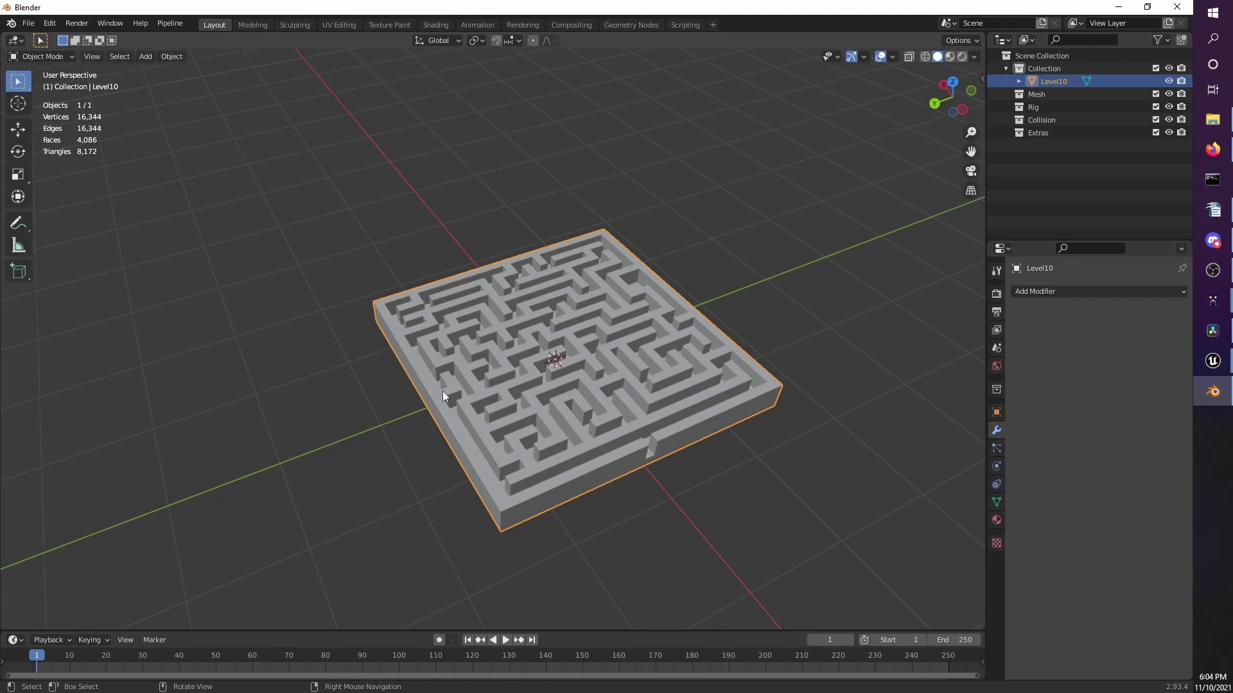
{"action": "left_click", "coordinate": [996, 520]}
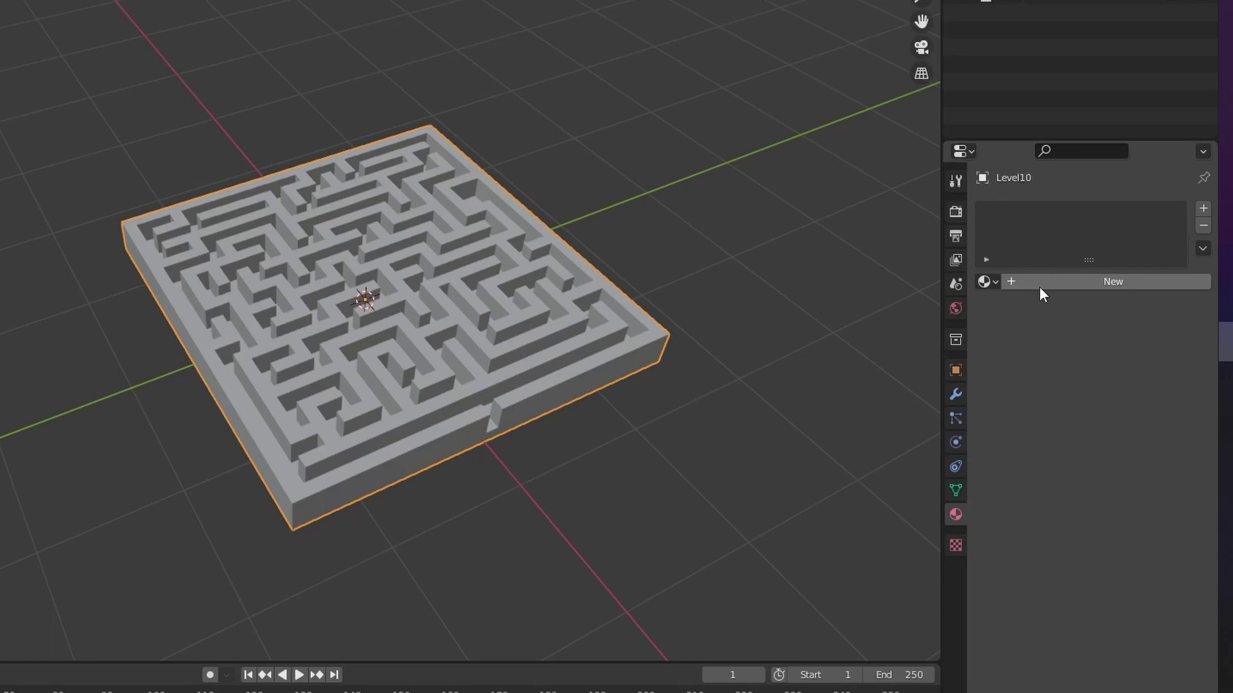
{"action": "double_click", "coordinate": [1039, 286]}
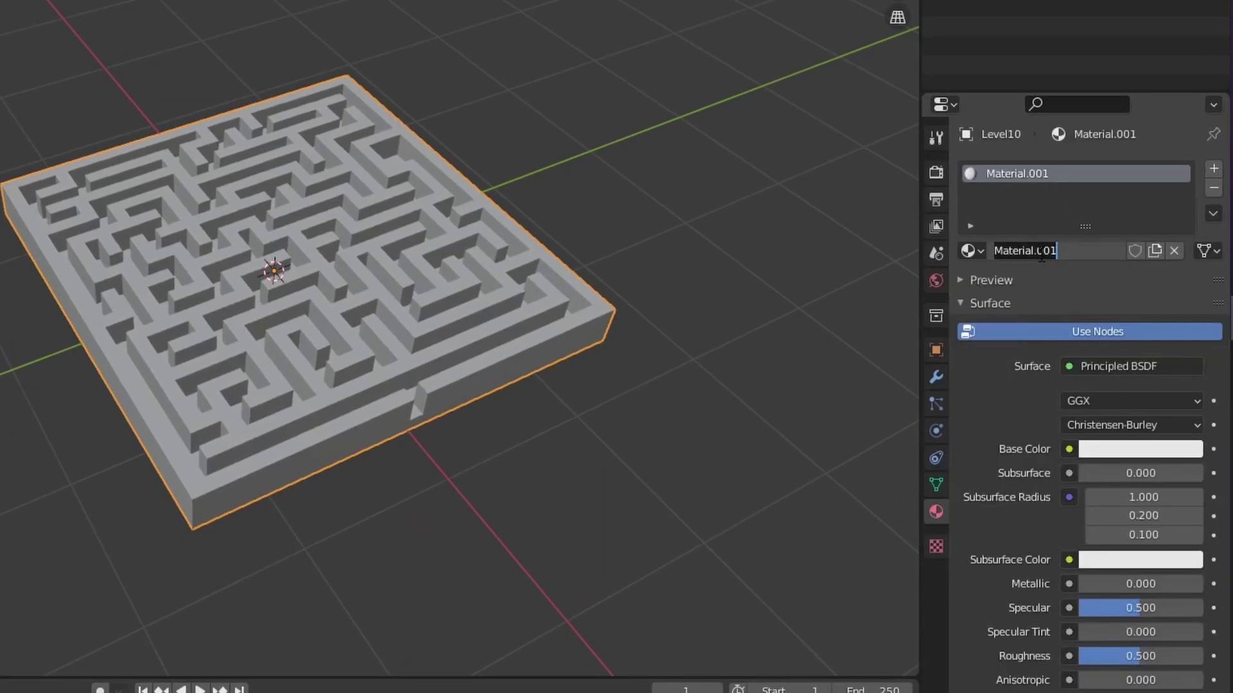
{"action": "type", "text": "Walls"}
{"action": "key", "text": "Return"}
{"action": "left_click", "coordinate": [1213, 169]}
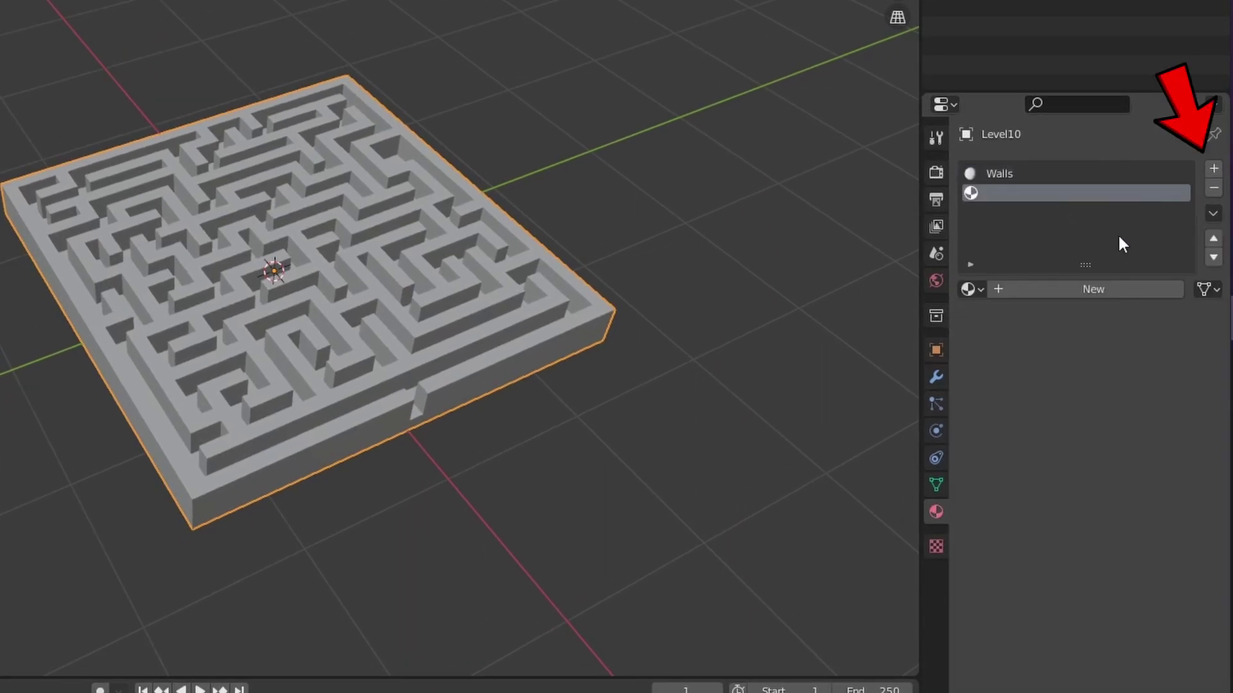
{"action": "left_click", "coordinate": [1002, 288]}
- Enter Edit Mode on the Level10 maze and deselect all of its geometry
{"action": "left_click", "coordinate": [39, 56]}
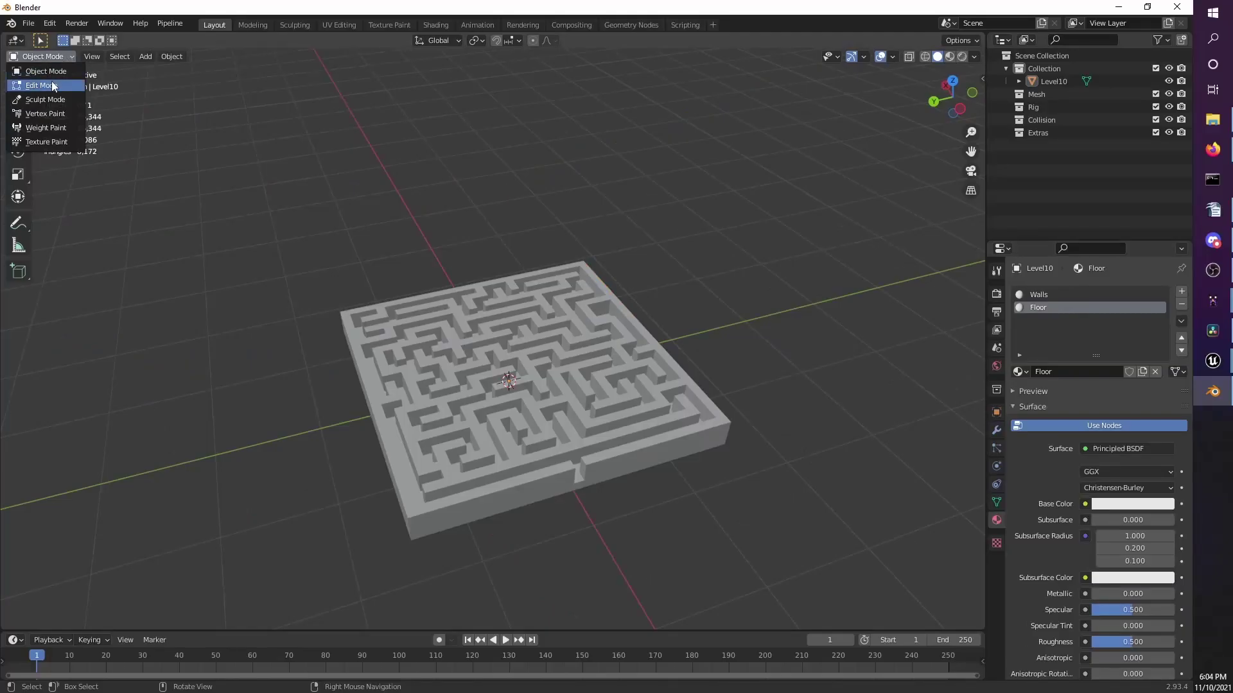
{"action": "left_click", "coordinate": [39, 71]}
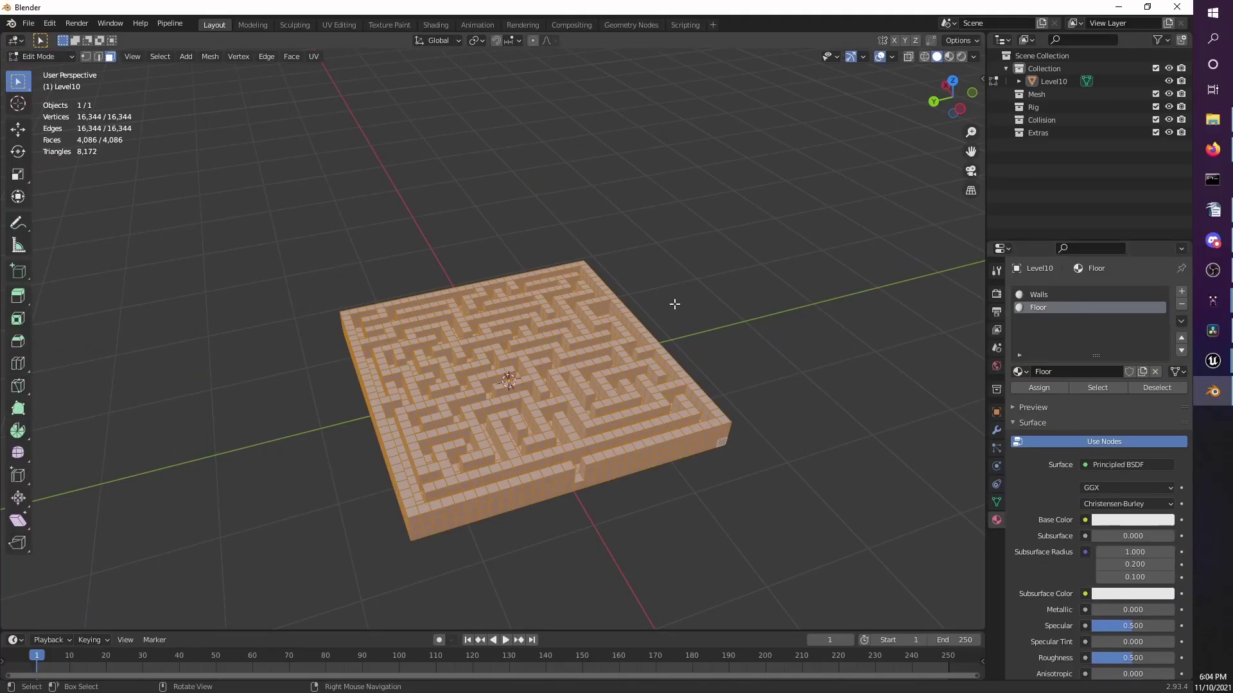
{"action": "left_click", "coordinate": [674, 304]}
{"action": "middle_click_drag", "start_coordinate": [674, 304], "coordinate": [533, 294]}
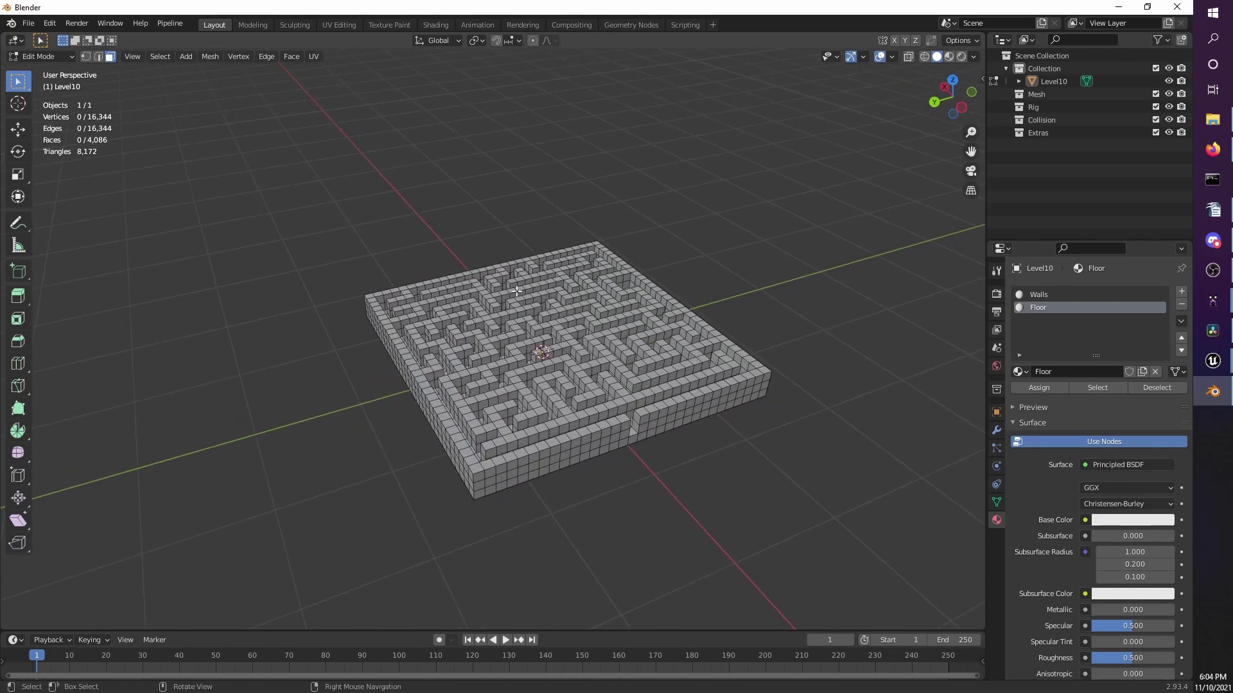
- In a right orthographic wireframe view, select the maze's upper two rows of faces and assign them to the Walls material
{"action": "key", "text": "KP_1"}
{"action": "key", "text": "KP_3"}
{"action": "middle_click_drag", "start_coordinate": [640, 157], "coordinate": [622, 289], "text": "shift"}
{"action": "scroll", "coordinate": [584, 392], "scroll_direction": "up", "scroll_amount": 4}
{"action": "scroll", "coordinate": [614, 368], "scroll_direction": "up", "scroll_amount": 2}
{"action": "key", "text": "z"}
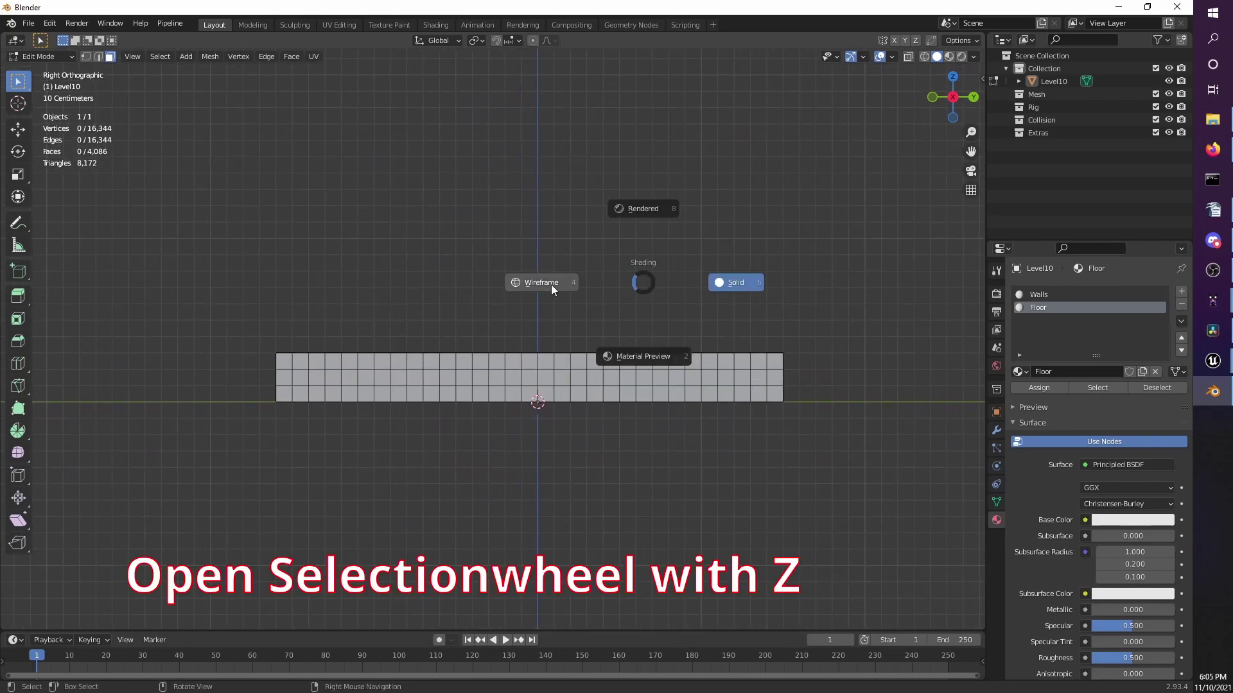
{"action": "left_click", "coordinate": [538, 290]}
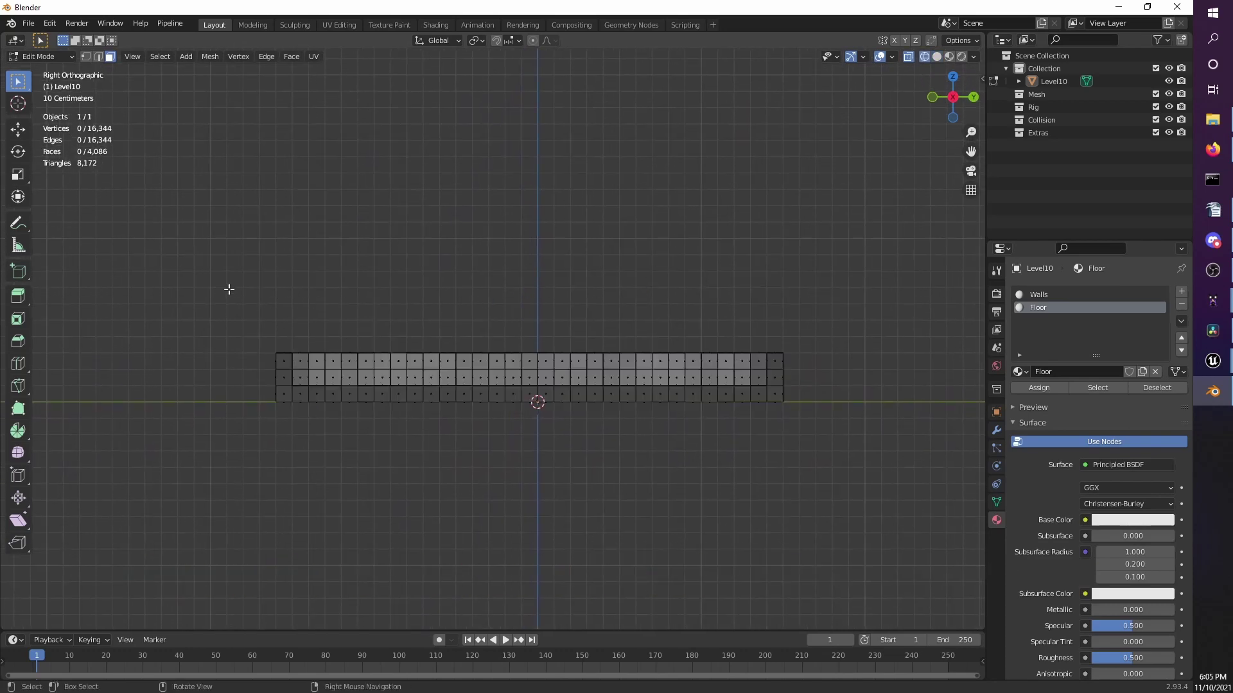
{"action": "left_click_drag", "start_coordinate": [217, 255], "coordinate": [864, 382]}
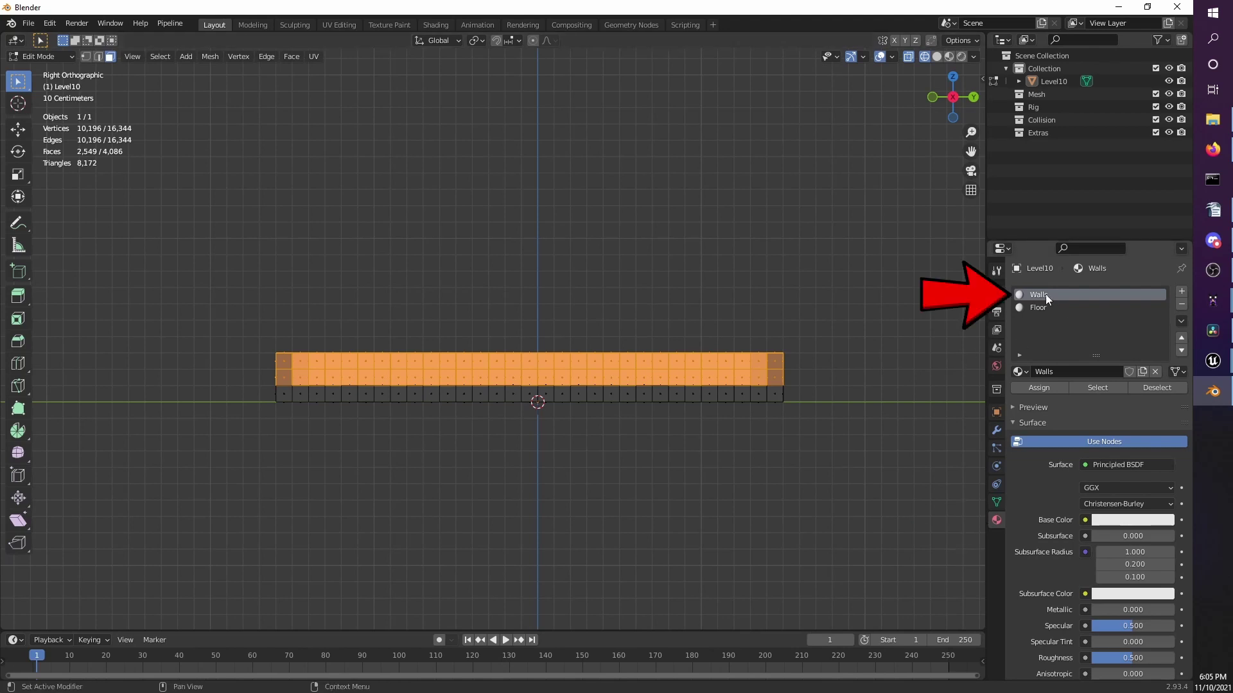
{"action": "left_click", "coordinate": [1045, 389]}
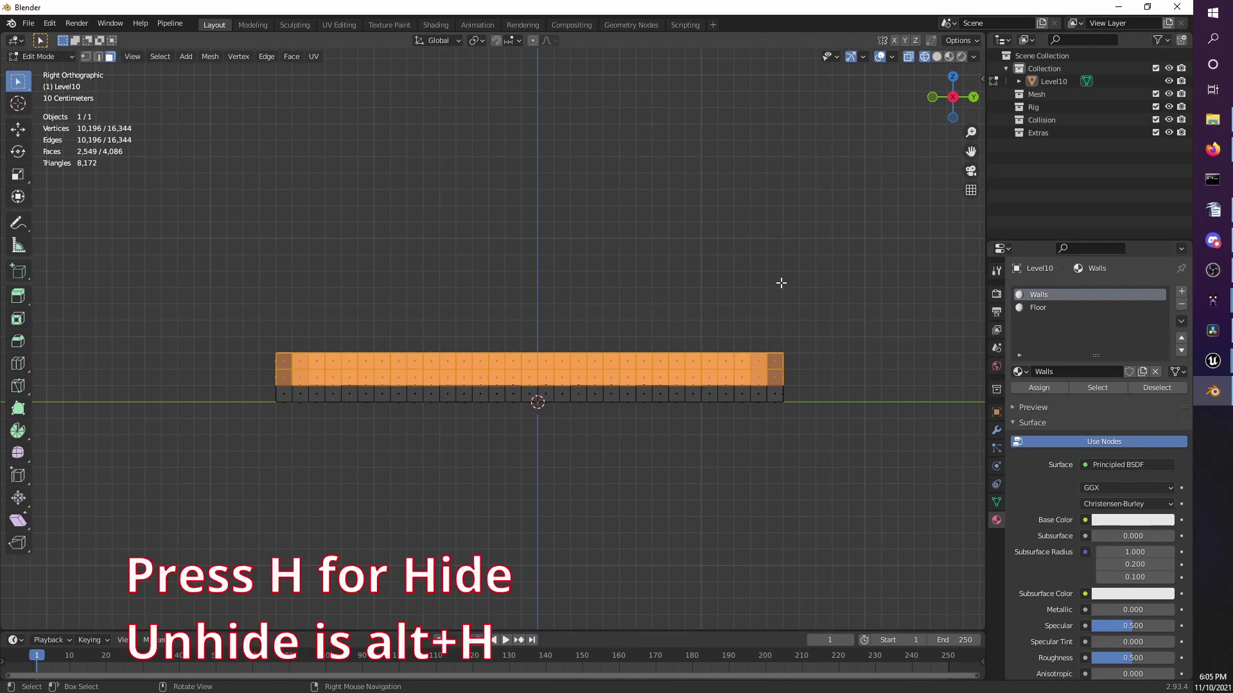
- Hide the selected wall faces, select all remaining base geometry, and assign it to the Floor material
{"action": "key", "text": "h"}
{"action": "middle_click_drag", "start_coordinate": [781, 280], "coordinate": [769, 314]}
{"action": "left_click_drag", "start_coordinate": [329, 148], "coordinate": [765, 315]}
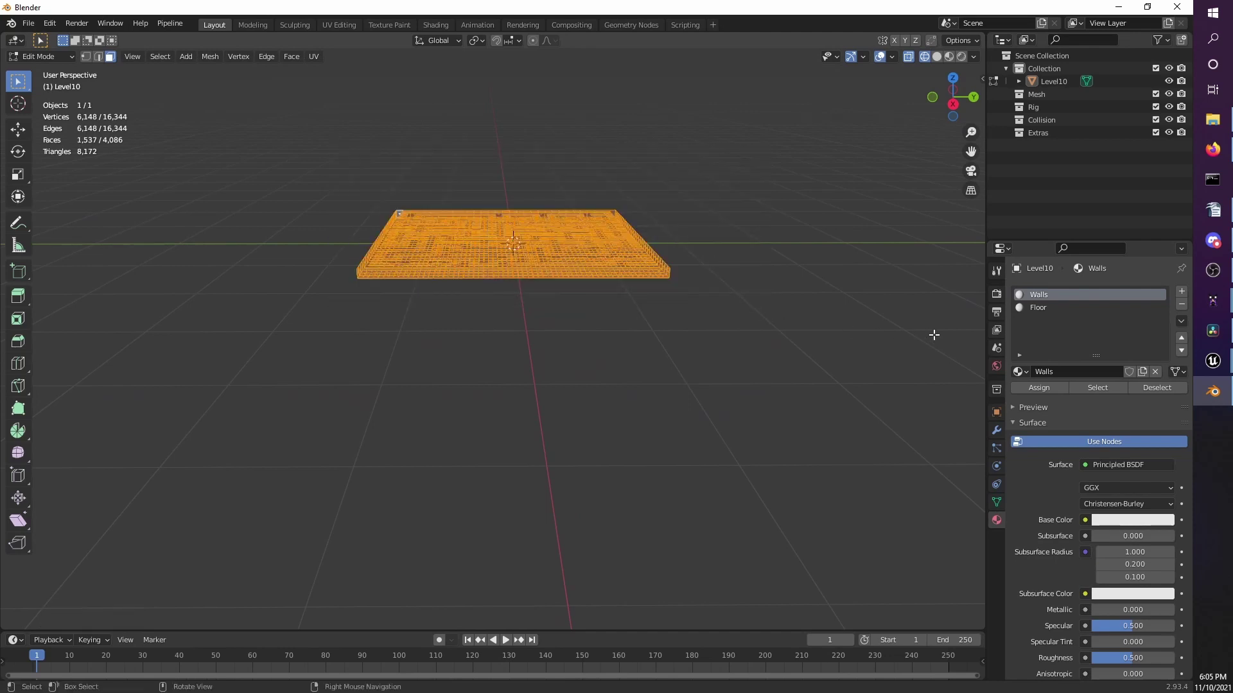
{"action": "left_click", "coordinate": [1044, 309]}
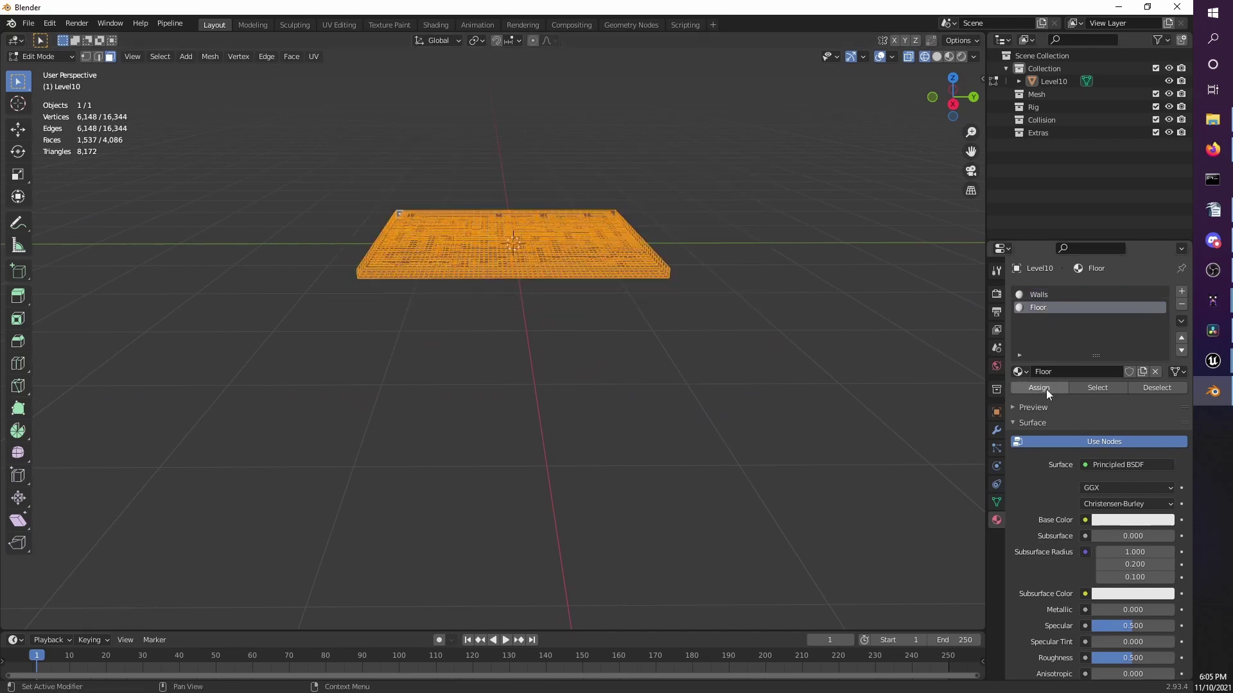
- Reveal the hidden wall faces, clear the selection, and return the maze to solid shading
{"action": "key", "text": "alt+h"}
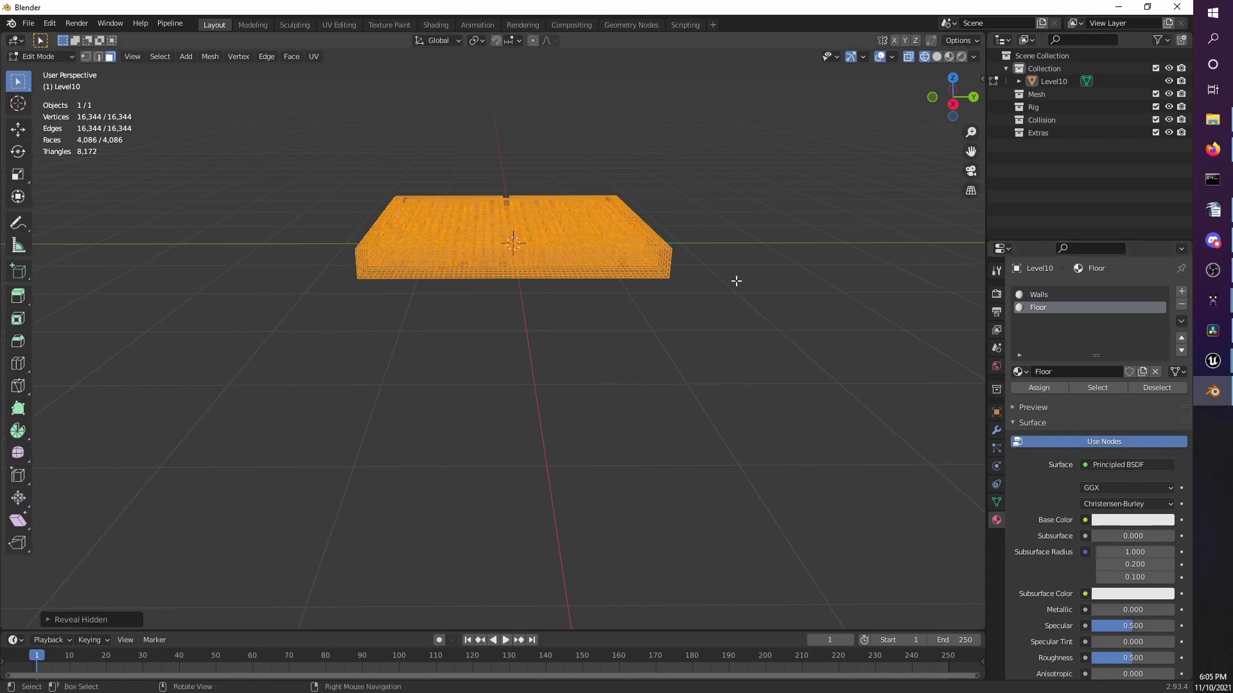
{"action": "left_click", "coordinate": [735, 281]}
{"action": "key", "text": "z"}
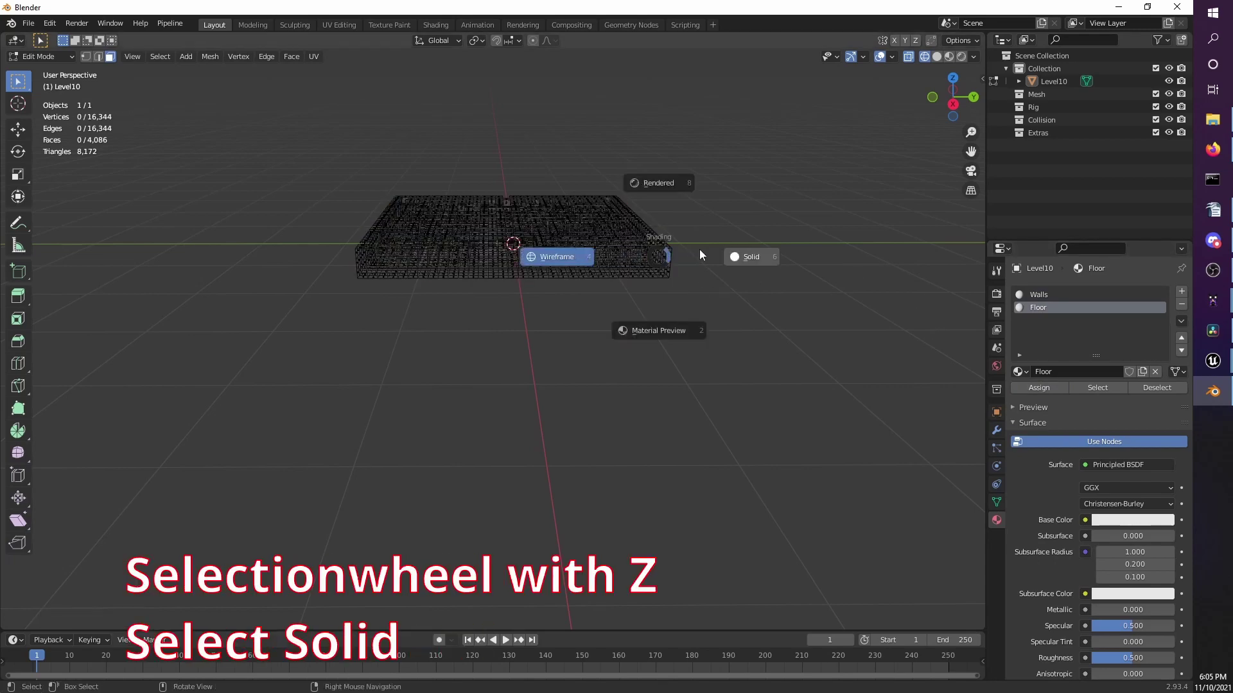
{"action": "left_click", "coordinate": [717, 255]}
{"action": "middle_click_drag", "start_coordinate": [698, 242], "coordinate": [715, 247]}
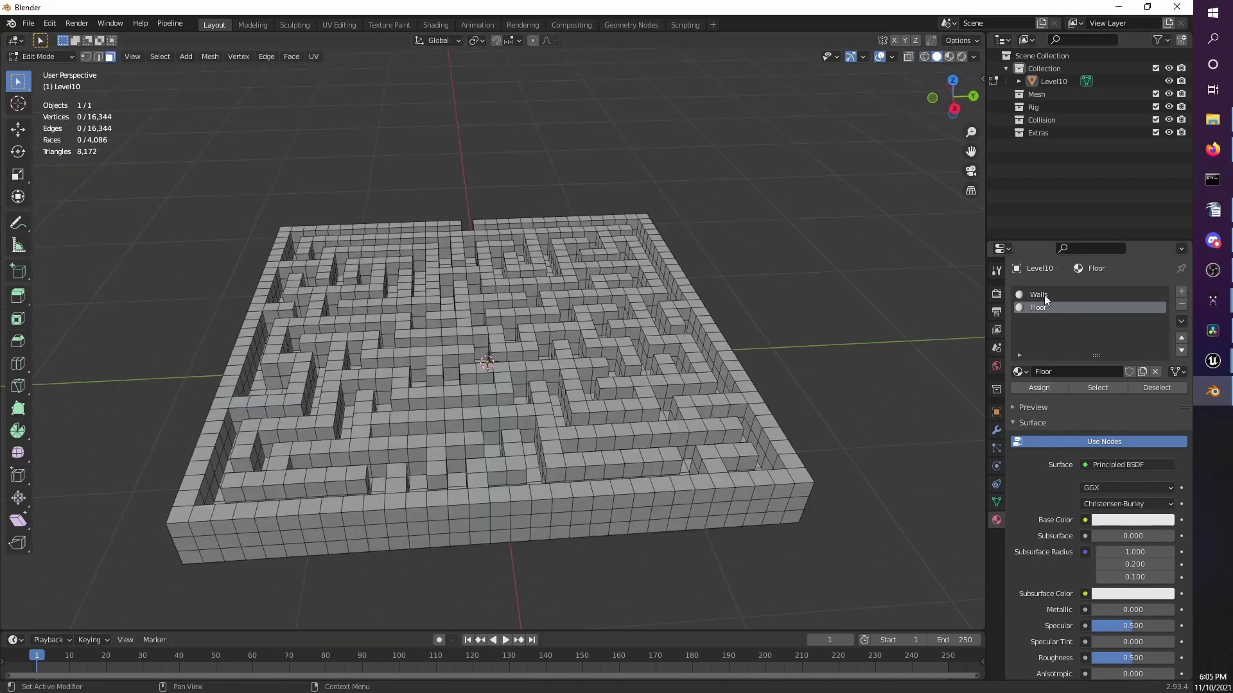
- Check which faces use the Walls material, and switch to vertex selection with nothing selected
{"action": "left_click", "coordinate": [1041, 294]}
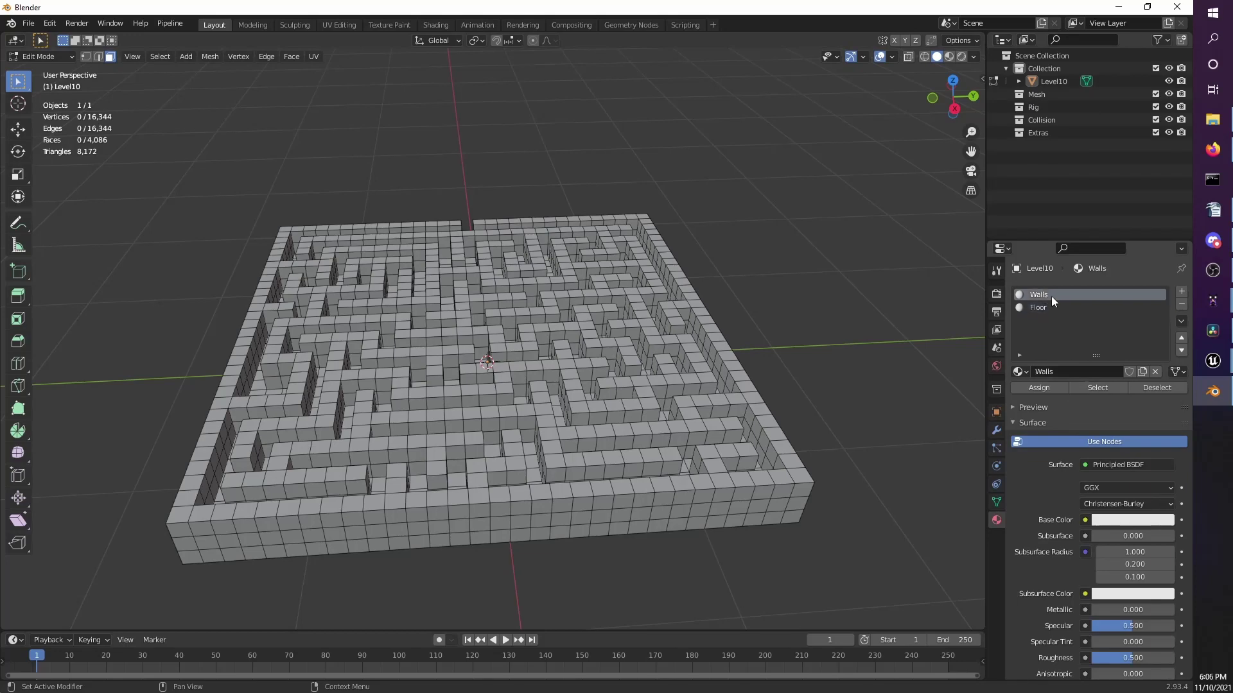
{"action": "left_click", "coordinate": [1090, 389]}
{"action": "middle_click_drag", "start_coordinate": [719, 462], "coordinate": [851, 358]}
{"action": "key", "text": "1"}
{"action": "left_click", "coordinate": [844, 371]}
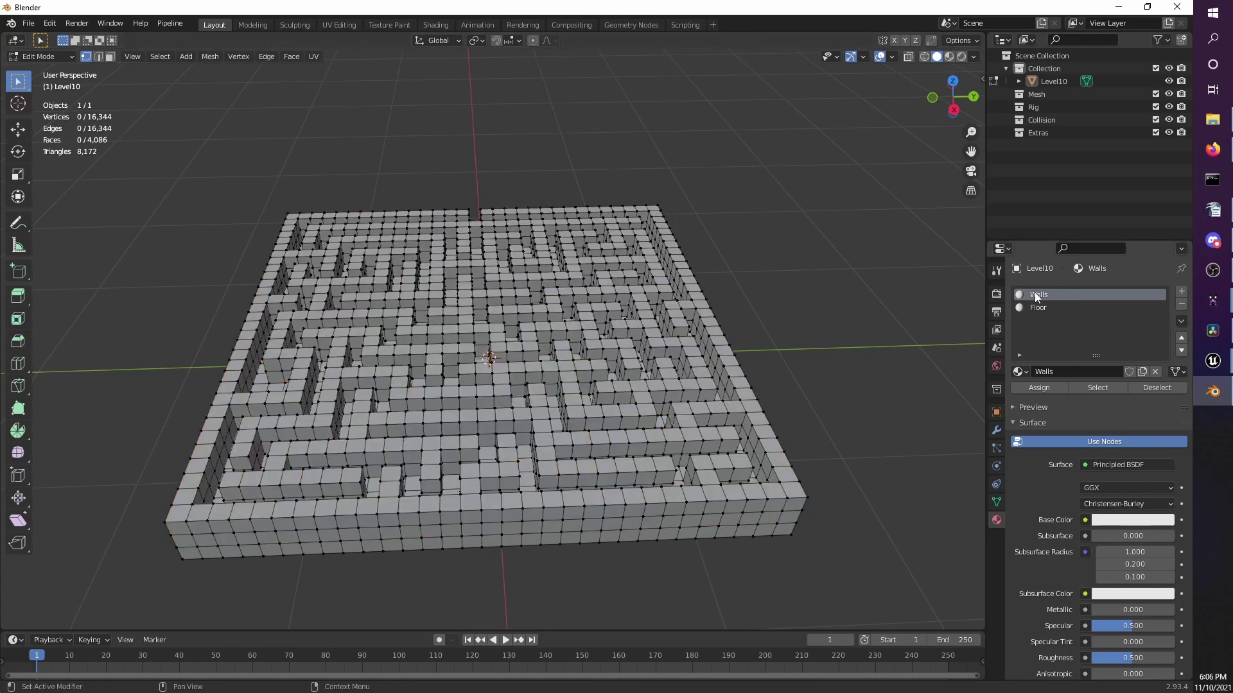
- Select the geometry assigned to Walls, merge its vertices by distance, and clear the selection
{"action": "left_click", "coordinate": [1090, 391]}
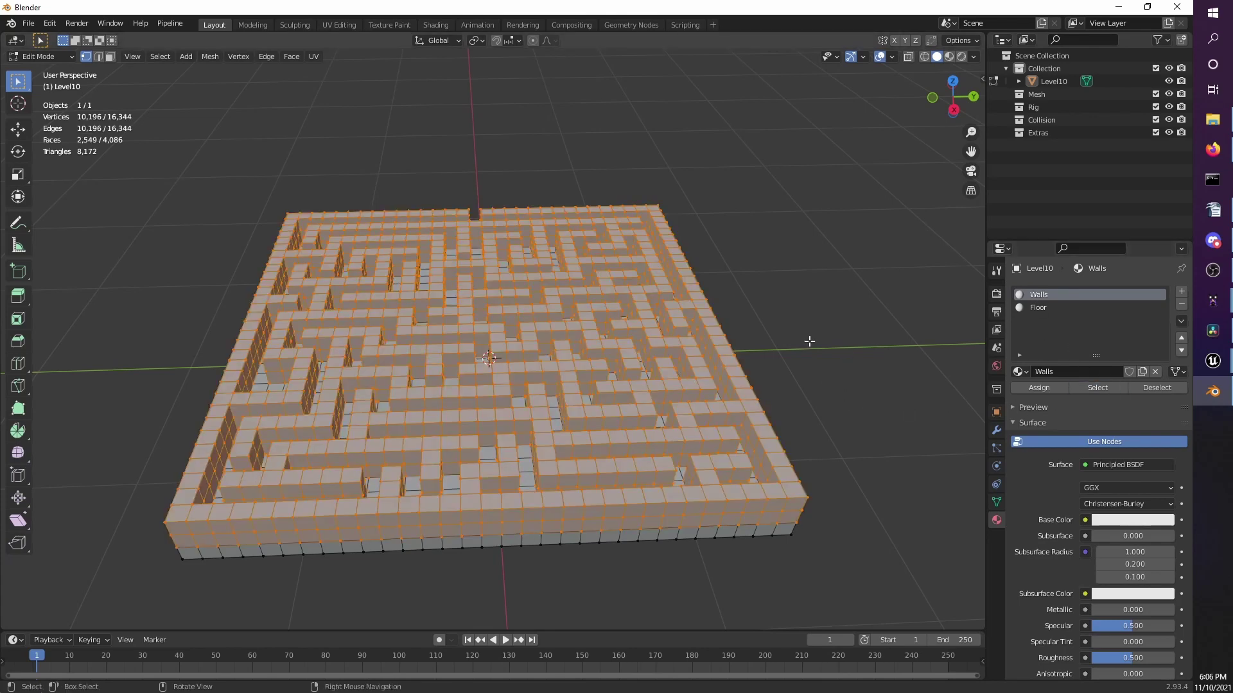
{"action": "key", "text": "m"}
{"action": "left_click", "coordinate": [809, 340]}
{"action": "left_click", "coordinate": [839, 512]}
- Select the geometry assigned to the Floor material and merge its vertices by distance
{"action": "left_click", "coordinate": [1037, 308]}
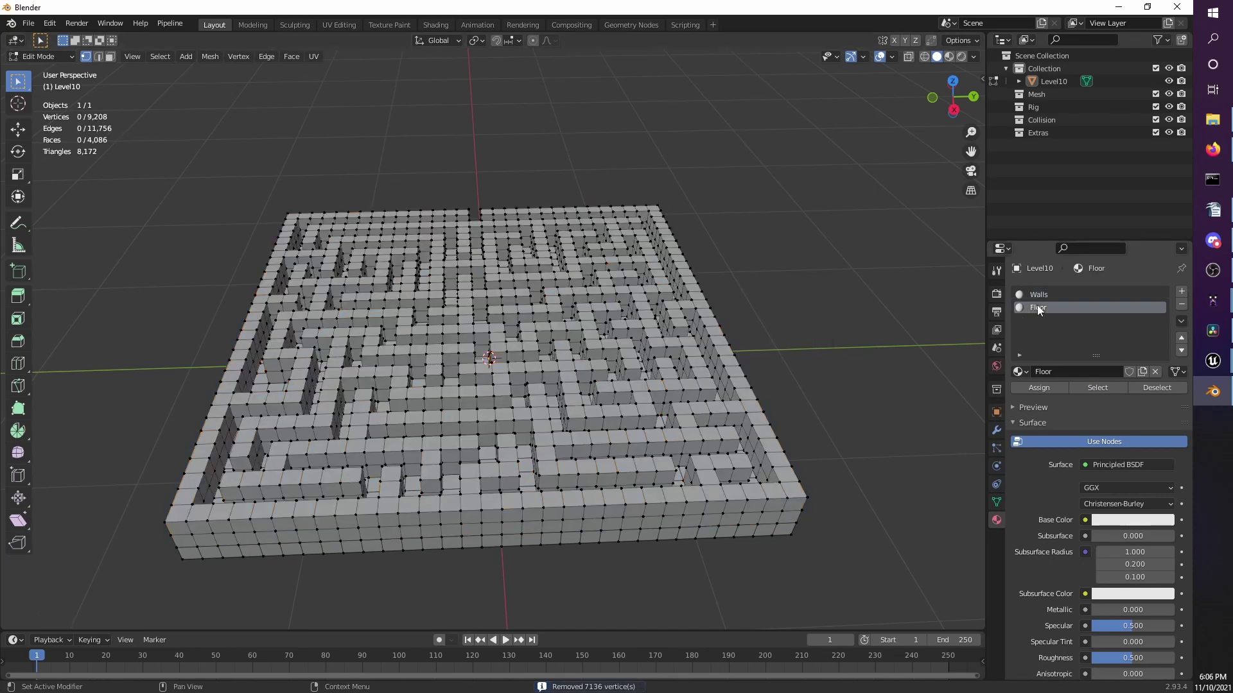
{"action": "left_click", "coordinate": [1092, 387]}
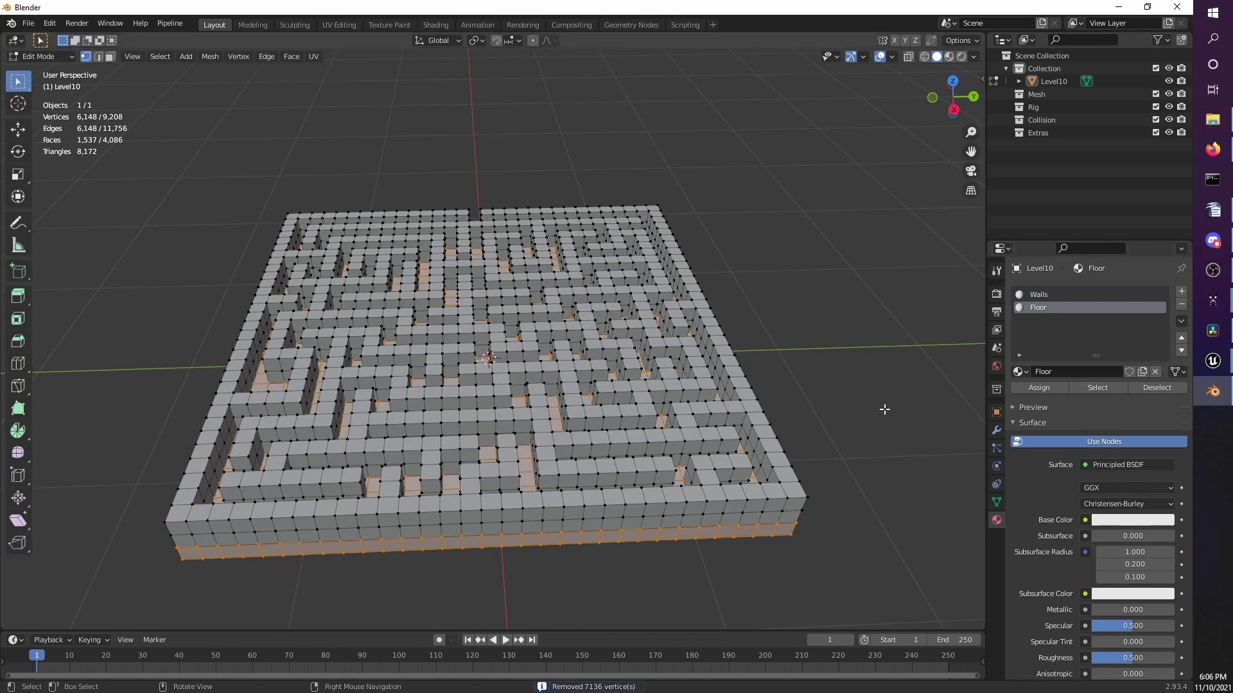
{"action": "key", "text": "m"}
{"action": "left_click", "coordinate": [835, 410]}
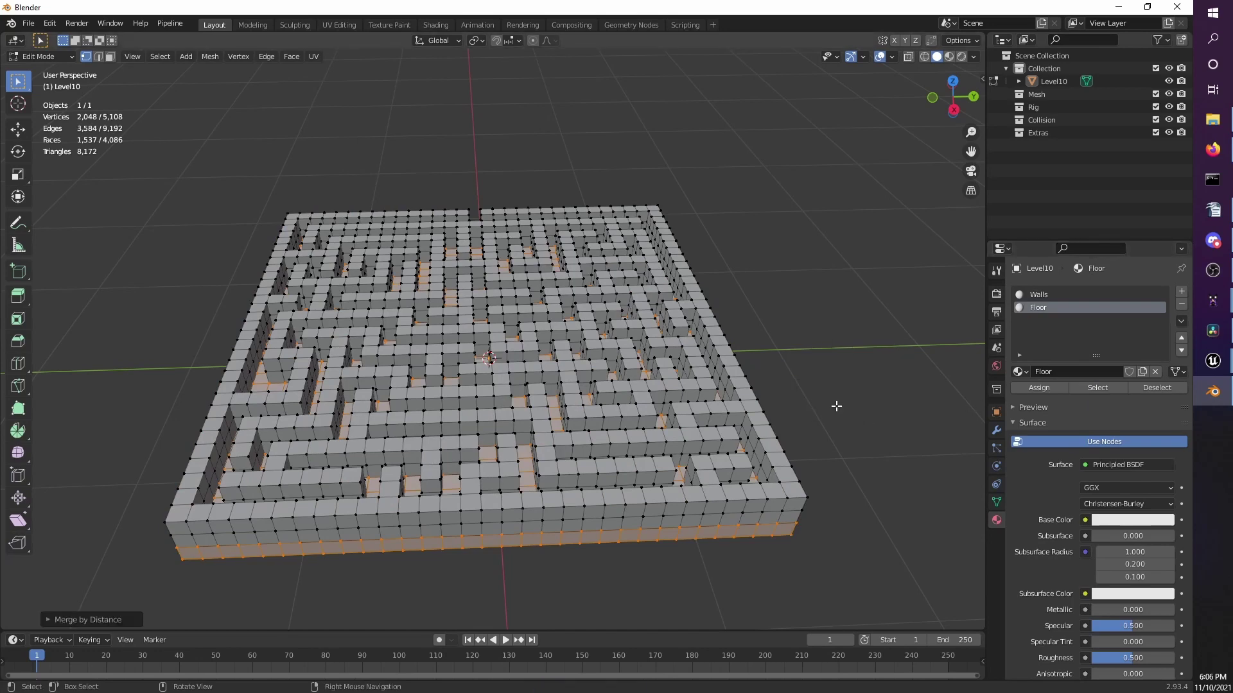
{"action": "middle_click_drag", "start_coordinate": [801, 416], "coordinate": [650, 348]}
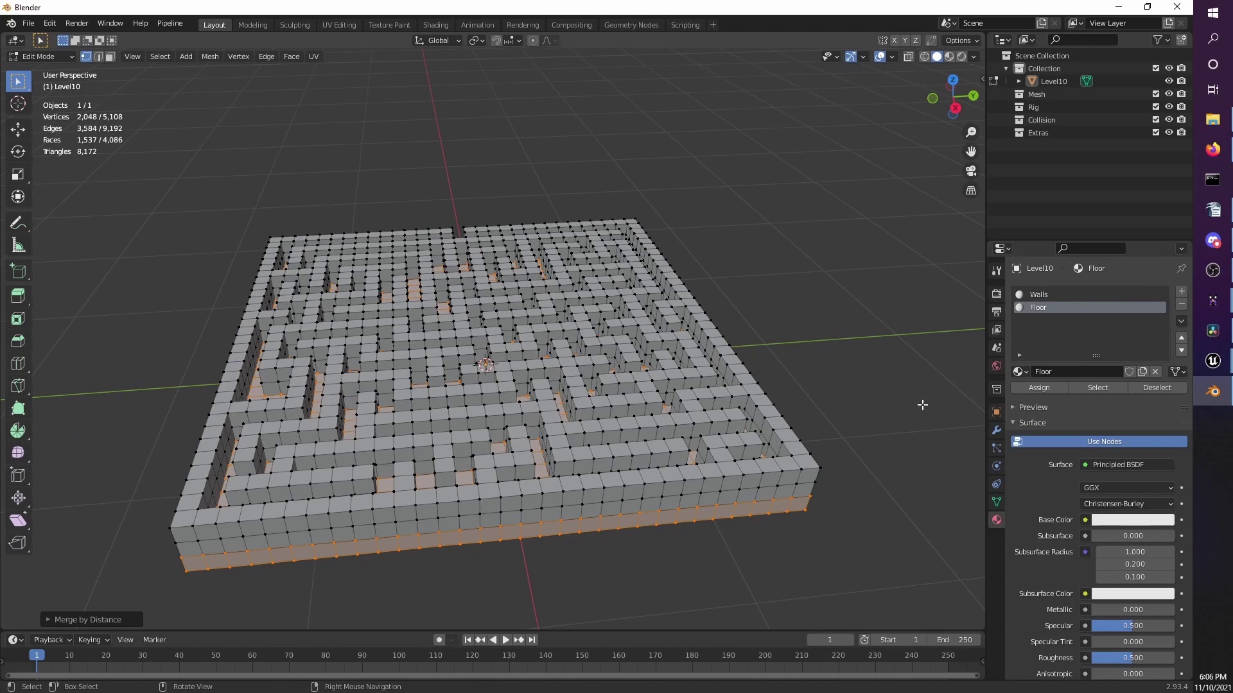
- Add a Decimate modifier in Planar mode to the maze and apply it in Object Mode
{"action": "left_click", "coordinate": [996, 430]}
{"action": "left_click", "coordinate": [1091, 291]}
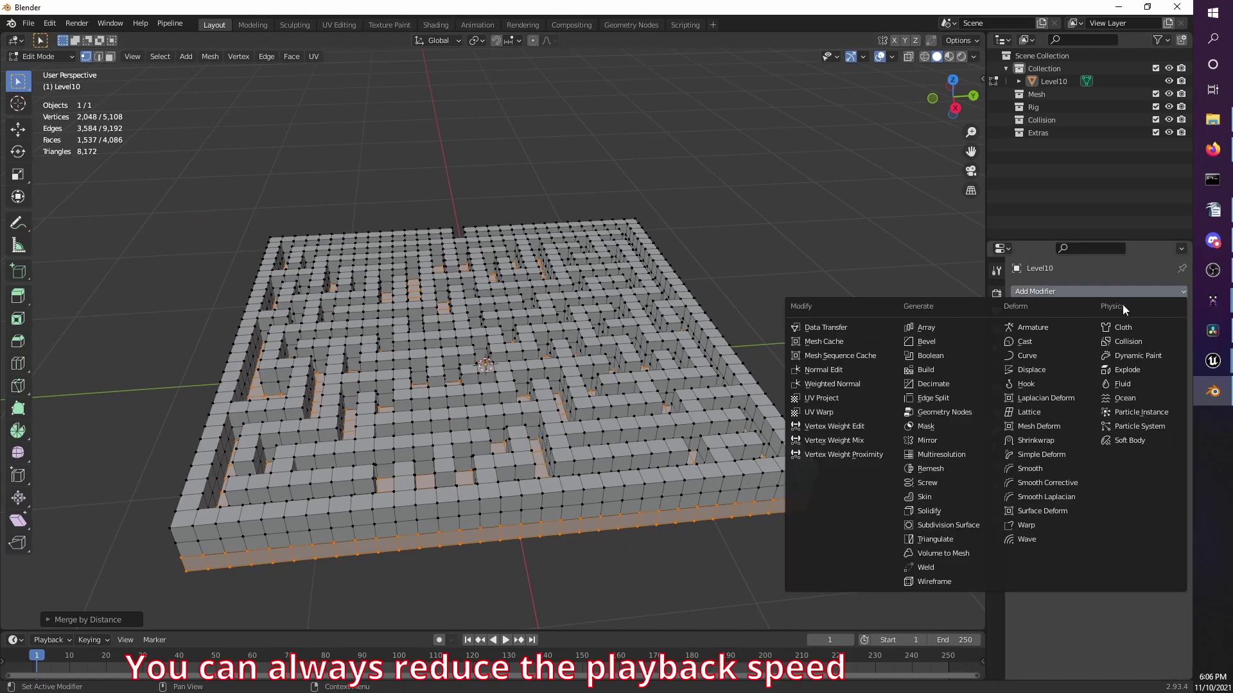
{"action": "left_click", "coordinate": [933, 384]}
{"action": "left_click", "coordinate": [1142, 333]}
{"action": "left_click", "coordinate": [42, 57]}
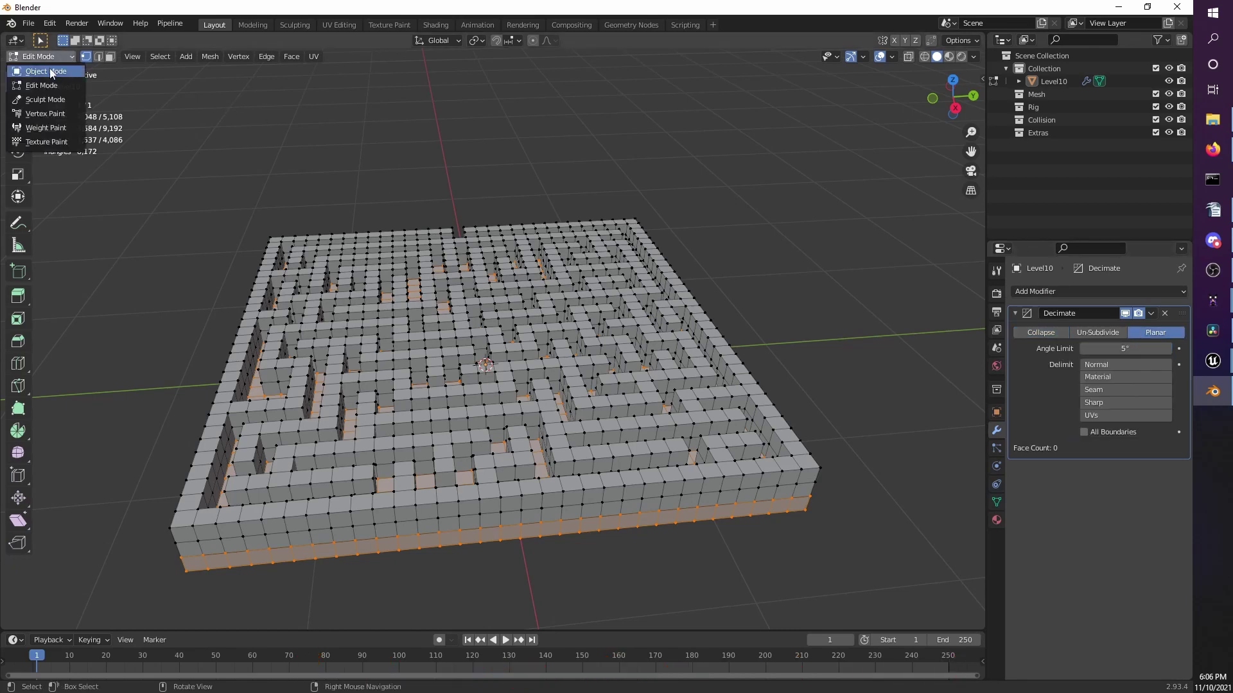
{"action": "left_click", "coordinate": [37, 68]}
{"action": "left_click", "coordinate": [1151, 314]}
{"action": "left_click", "coordinate": [1095, 329]}
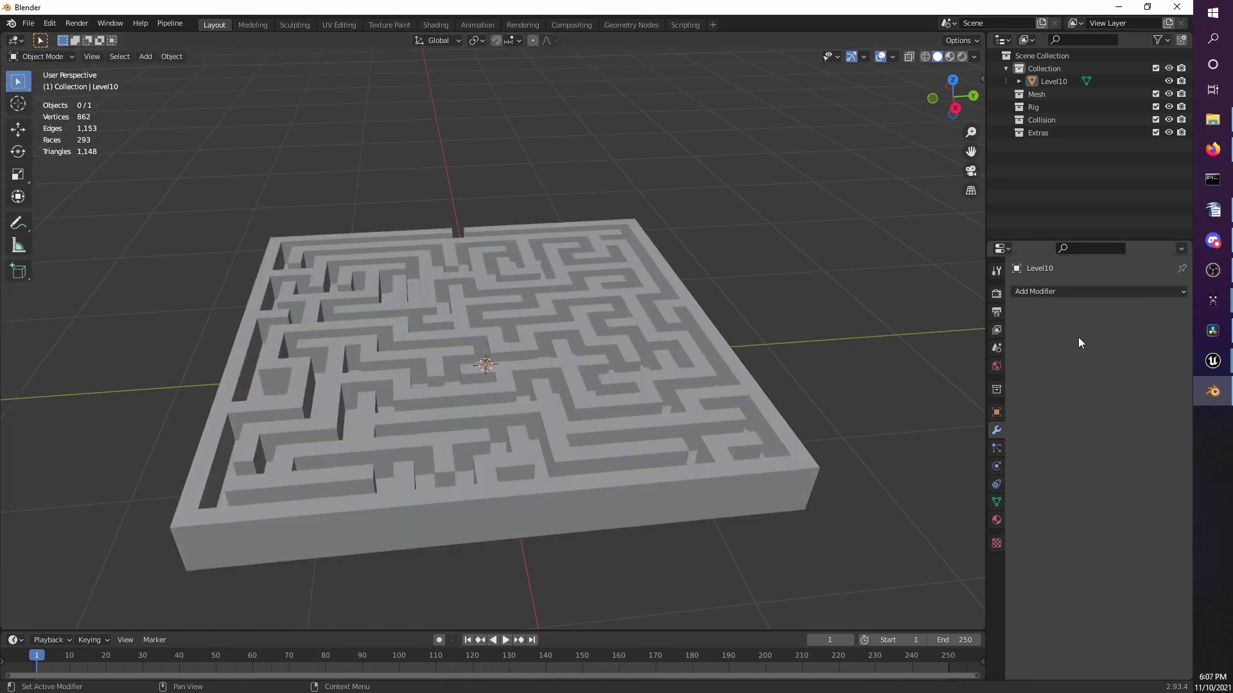
- Select the entire maze mesh in Edit Mode and unwrap it with Smart UV Project using the default settings
{"action": "left_click", "coordinate": [42, 57]}
{"action": "left_click", "coordinate": [38, 78]}
{"action": "middle_click_drag", "start_coordinate": [263, 257], "coordinate": [351, 210]}
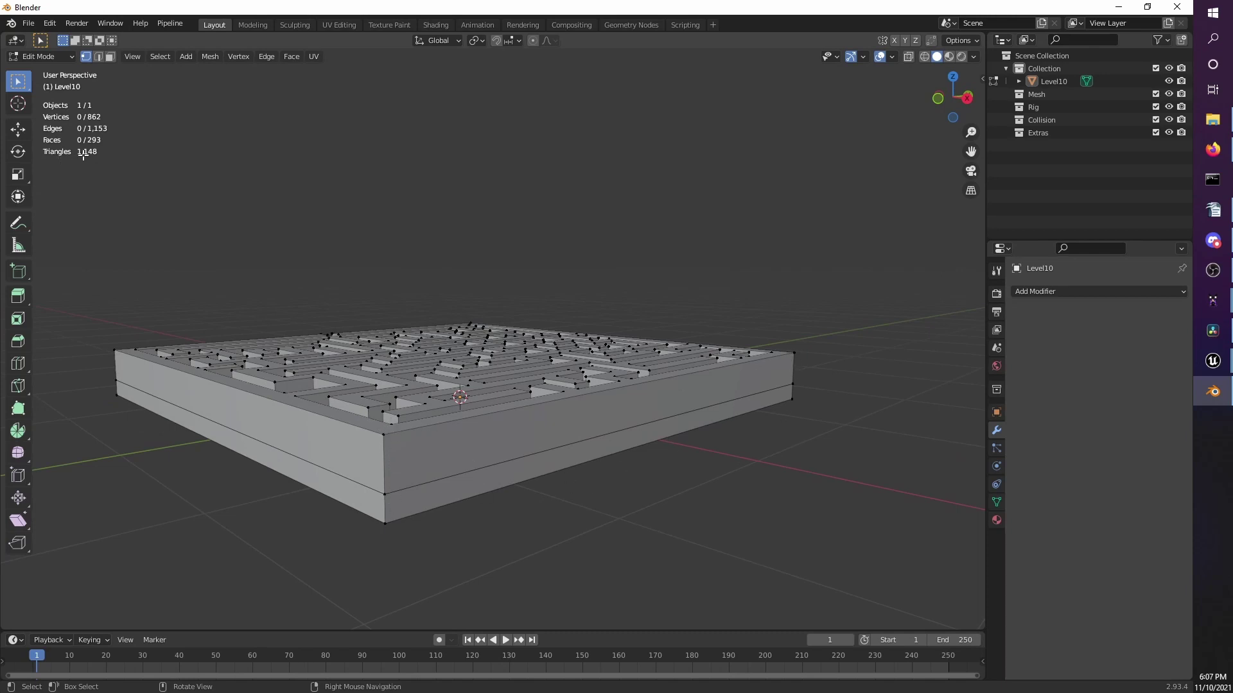
{"action": "middle_click_drag", "start_coordinate": [185, 233], "coordinate": [656, 493]}
{"action": "key", "text": "a"}
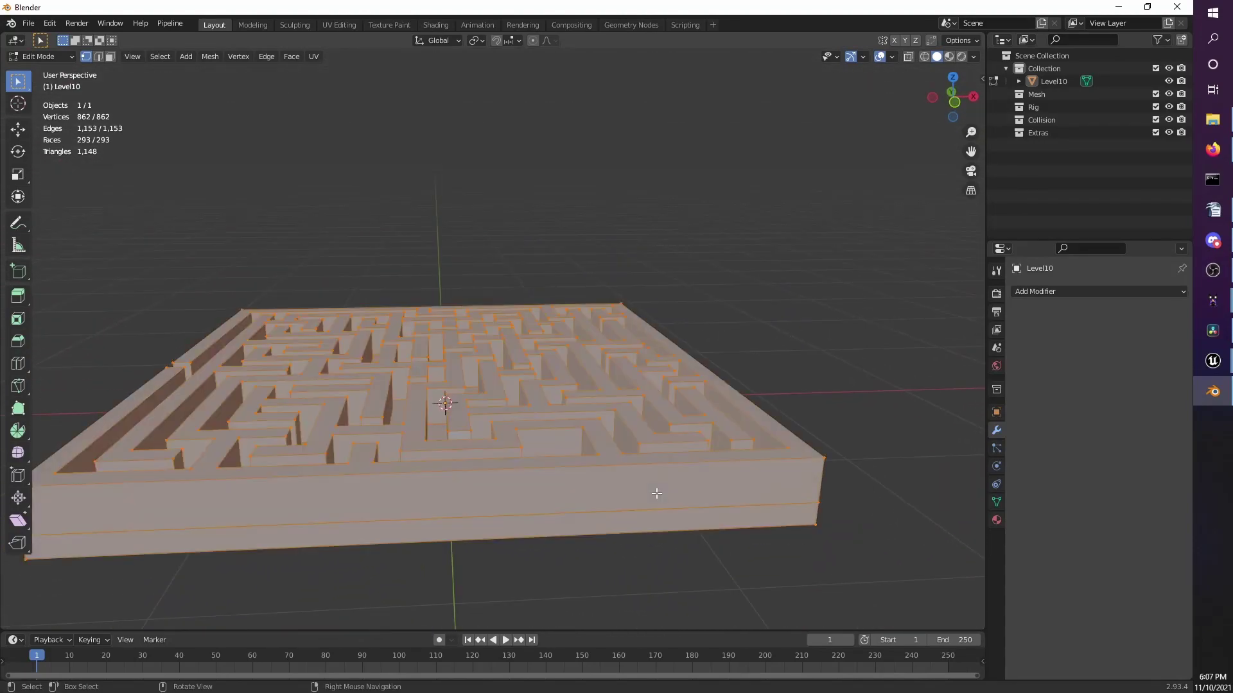
{"action": "key", "text": "u"}
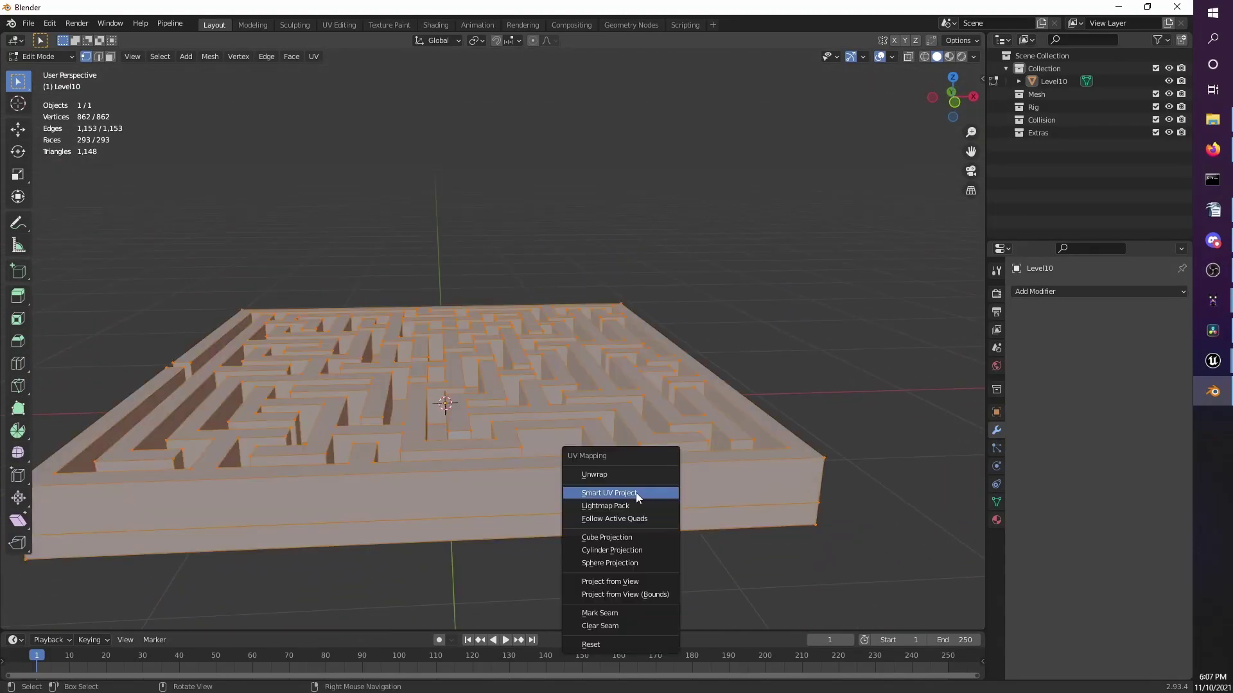
{"action": "left_click", "coordinate": [636, 492]}
{"action": "left_click", "coordinate": [656, 596]}
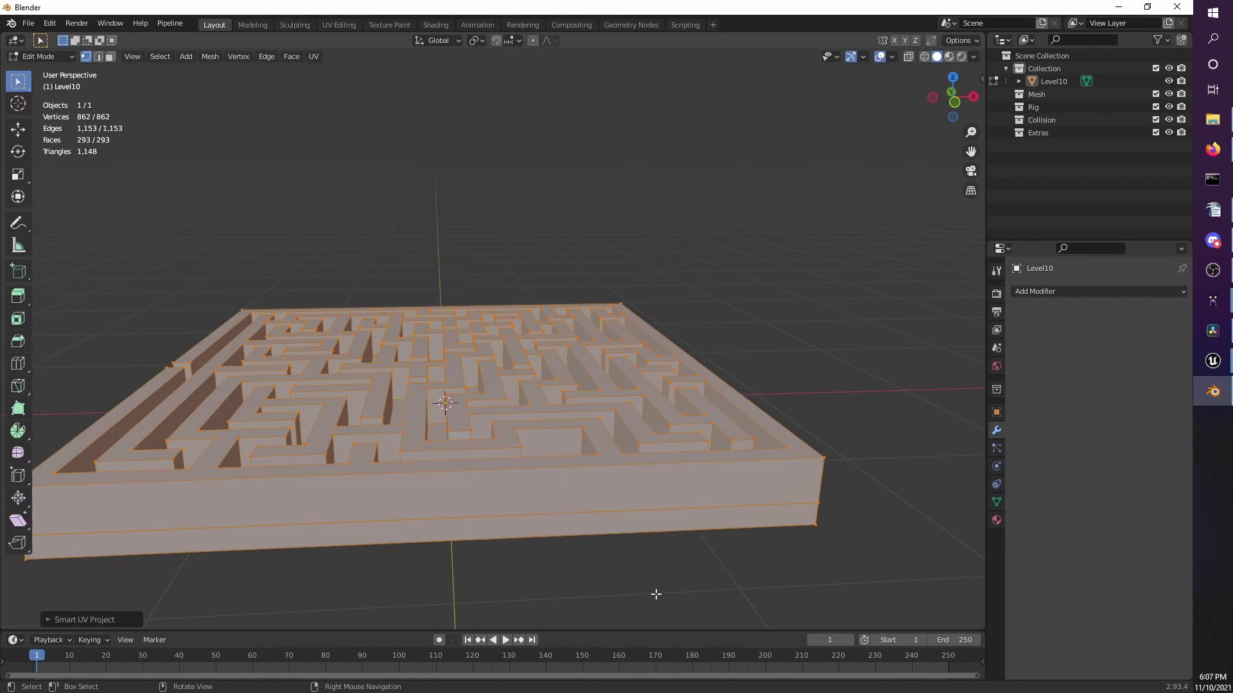
- Merge all vertices of the whole maze by distance to join the walls and floor
{"action": "middle_click_drag", "start_coordinate": [656, 594], "coordinate": [526, 537]}
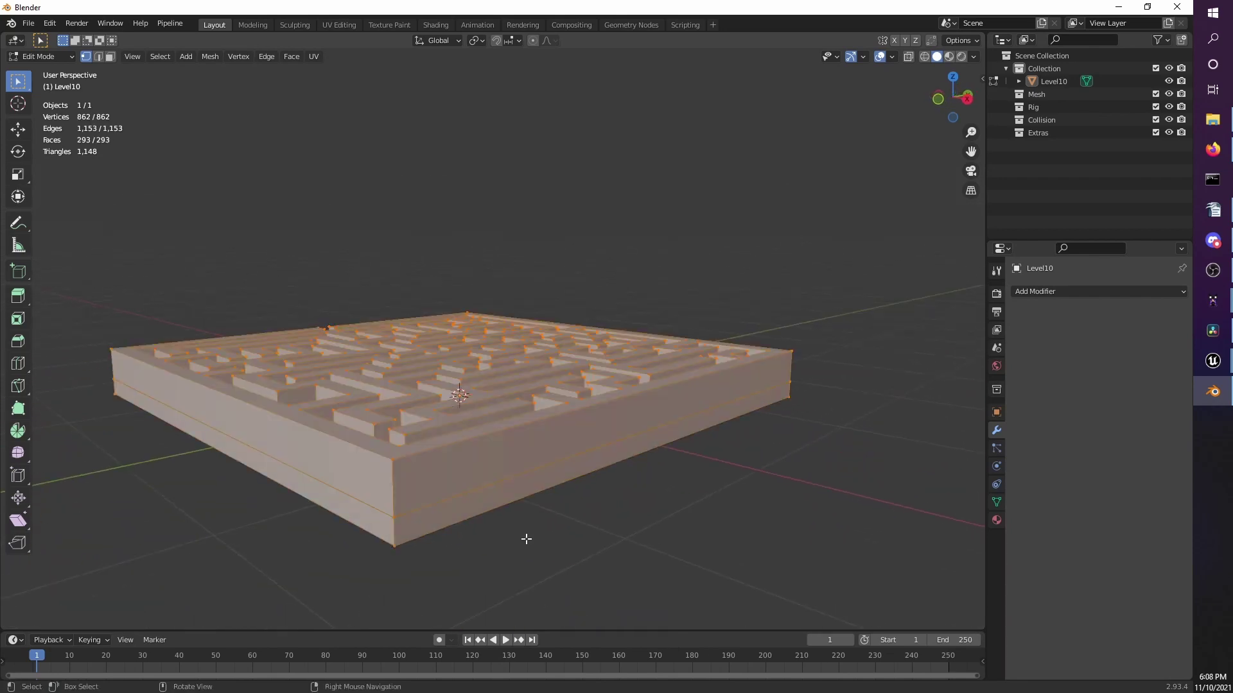
{"action": "key", "text": "m"}
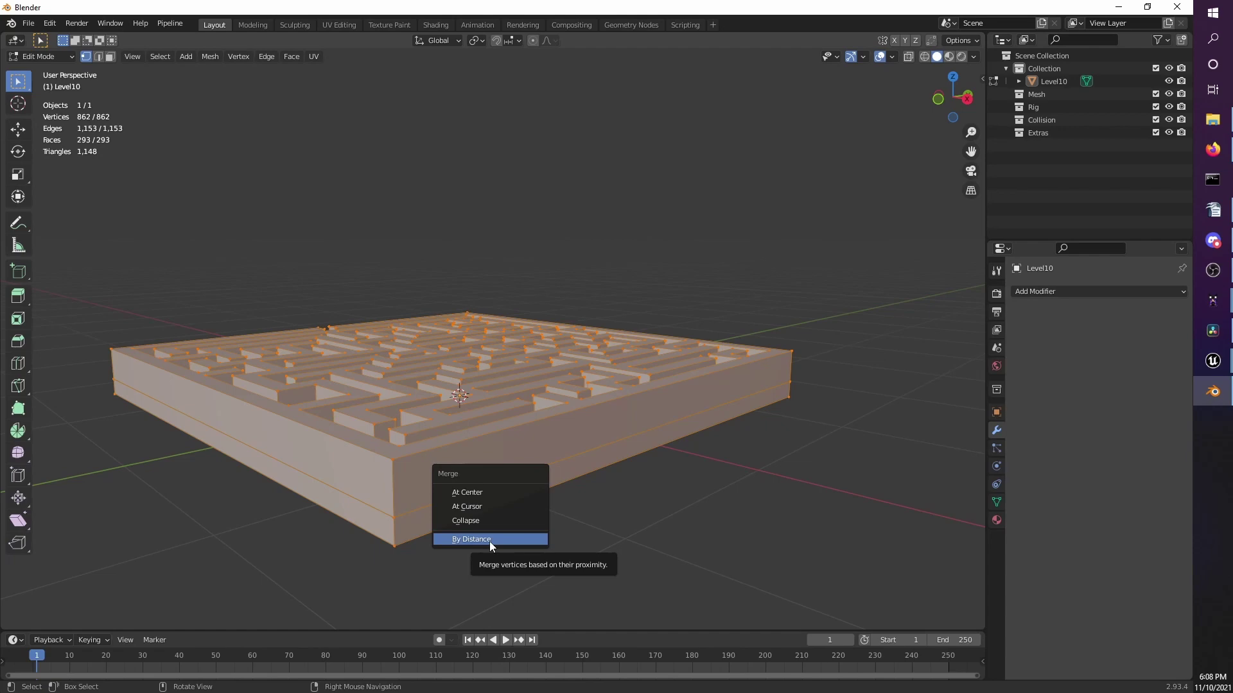
{"action": "left_click", "coordinate": [489, 539]}
{"action": "middle_click_drag", "start_coordinate": [490, 539], "coordinate": [563, 565]}
- Triangulate all faces of the maze mesh in Edit Mode and clear the selection
{"action": "left_click", "coordinate": [624, 564]}
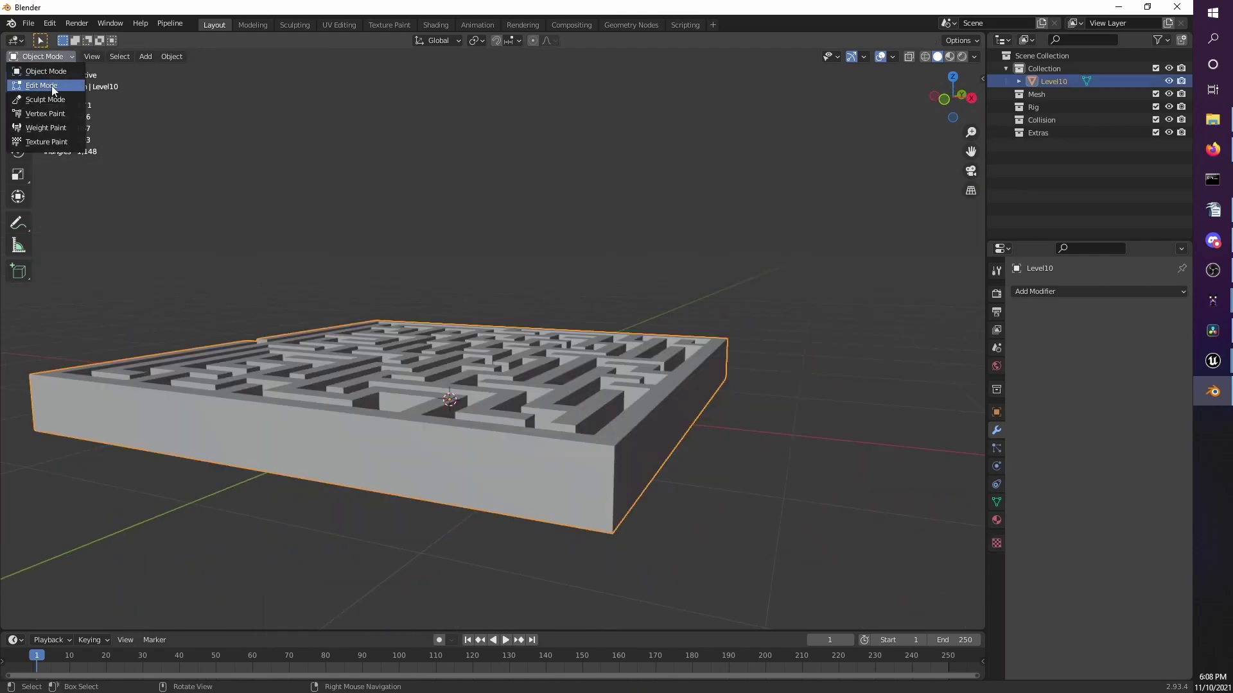
{"action": "left_click", "coordinate": [45, 85]}
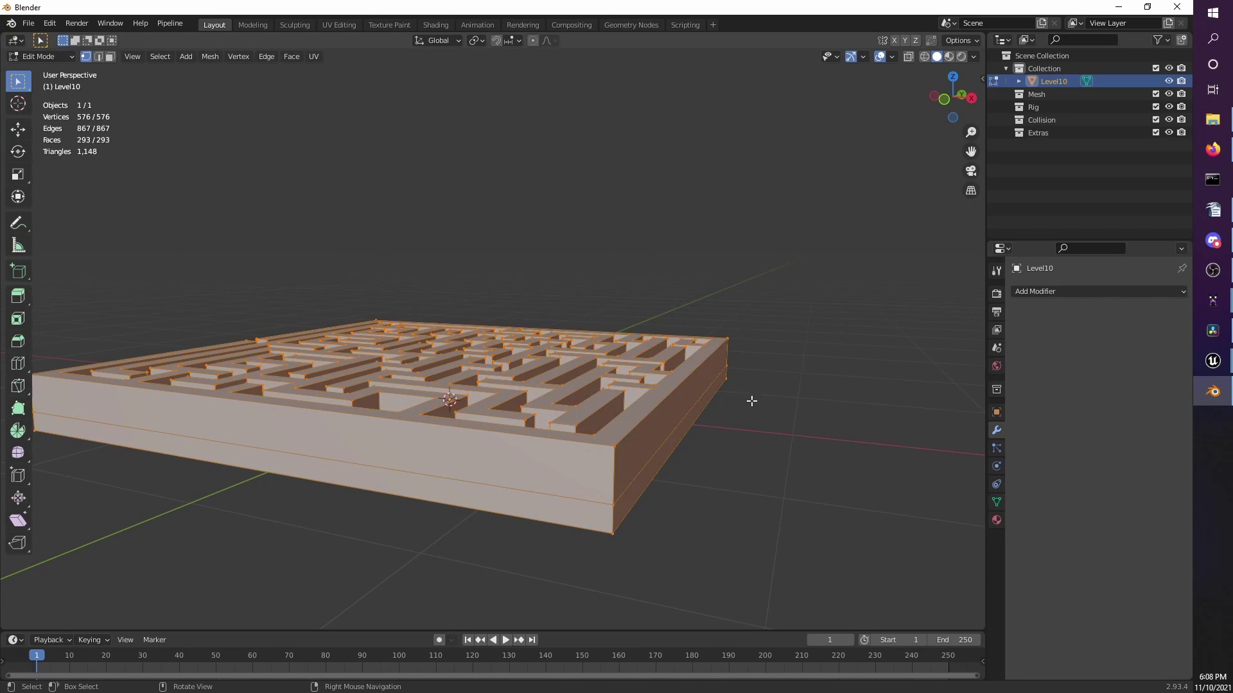
{"action": "left_click", "coordinate": [299, 58]}
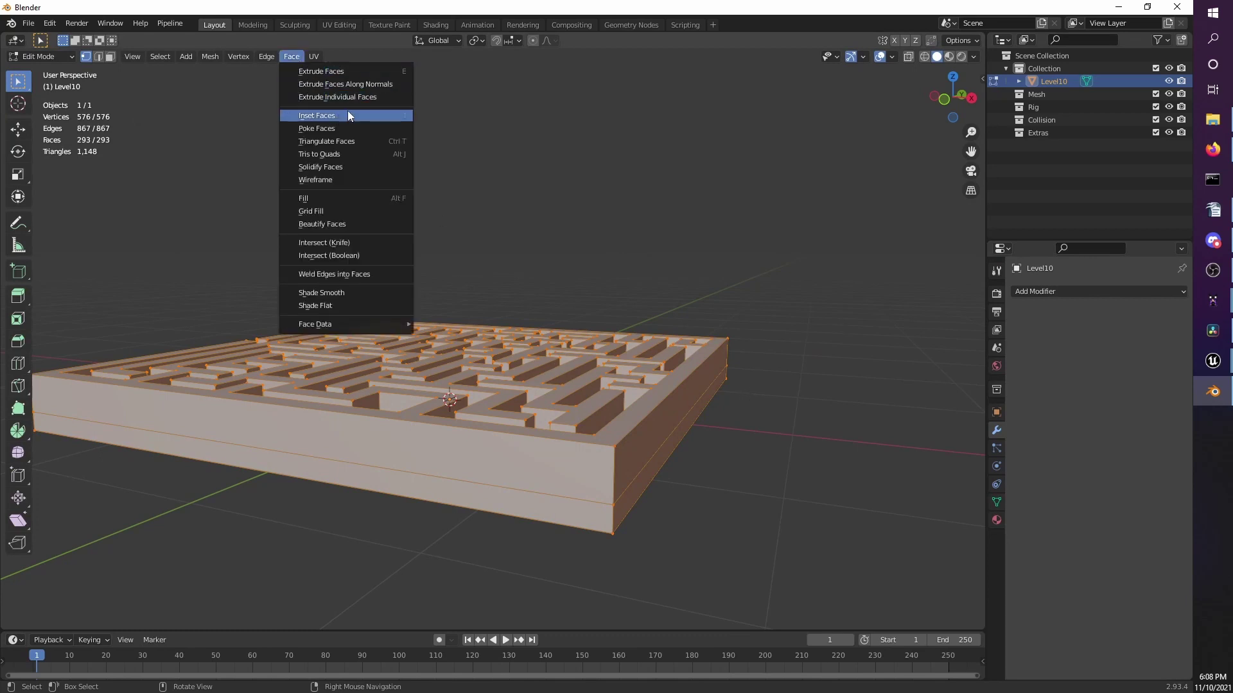
{"action": "left_click", "coordinate": [346, 140]}
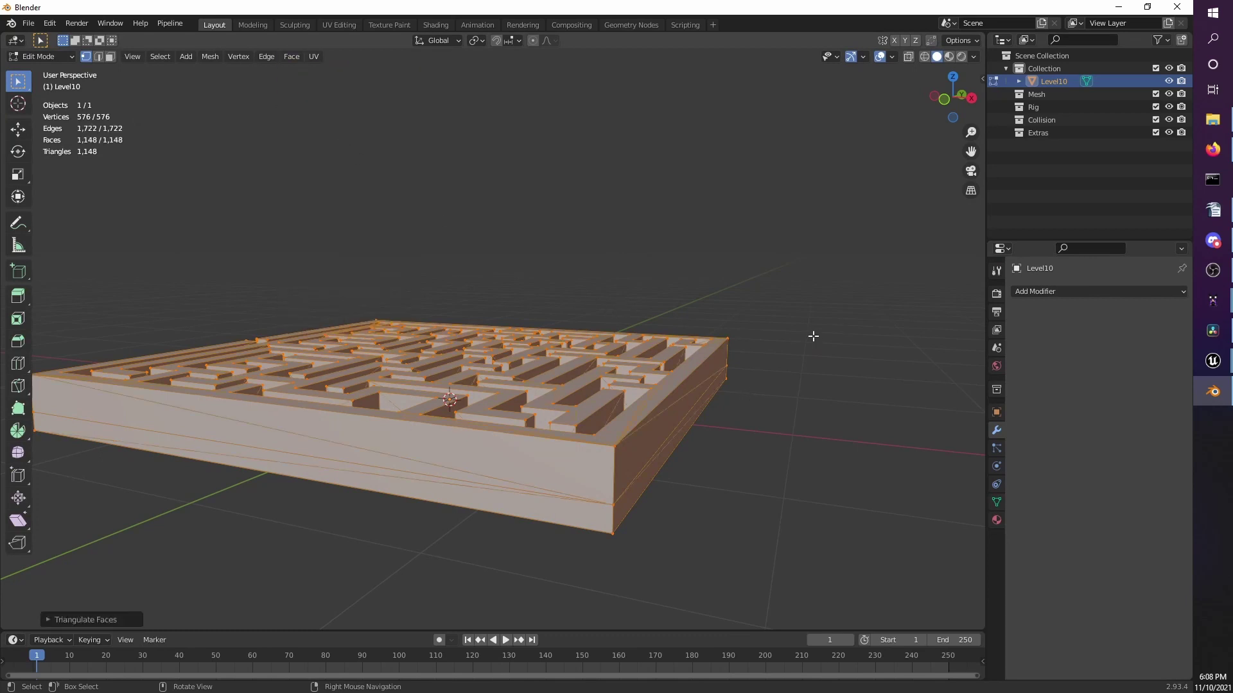
{"action": "middle_click_drag", "start_coordinate": [811, 336], "coordinate": [767, 312]}
{"action": "key", "text": "alt+a"}
- Move the maze object into the Mesh collection and rename it Level10MultiMat
{"action": "left_click_drag", "start_coordinate": [1053, 82], "coordinate": [1047, 96]}
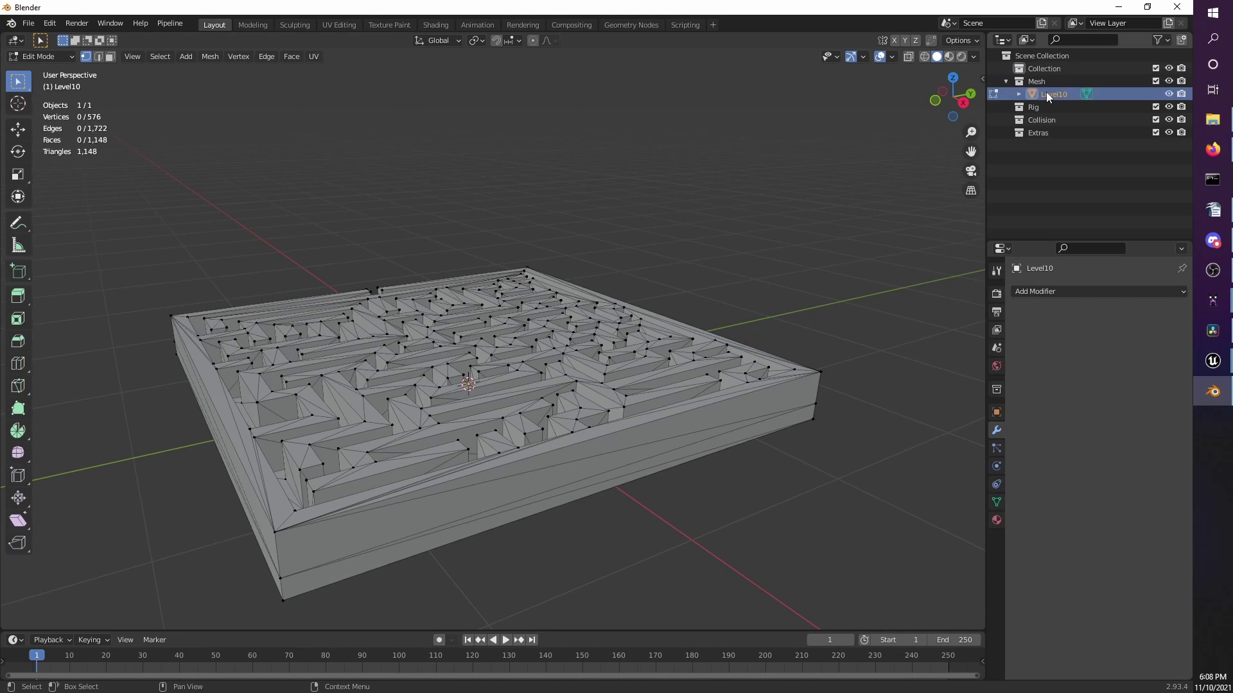
{"action": "double_click", "coordinate": [1048, 95]}
{"action": "left_click", "coordinate": [1075, 95]}
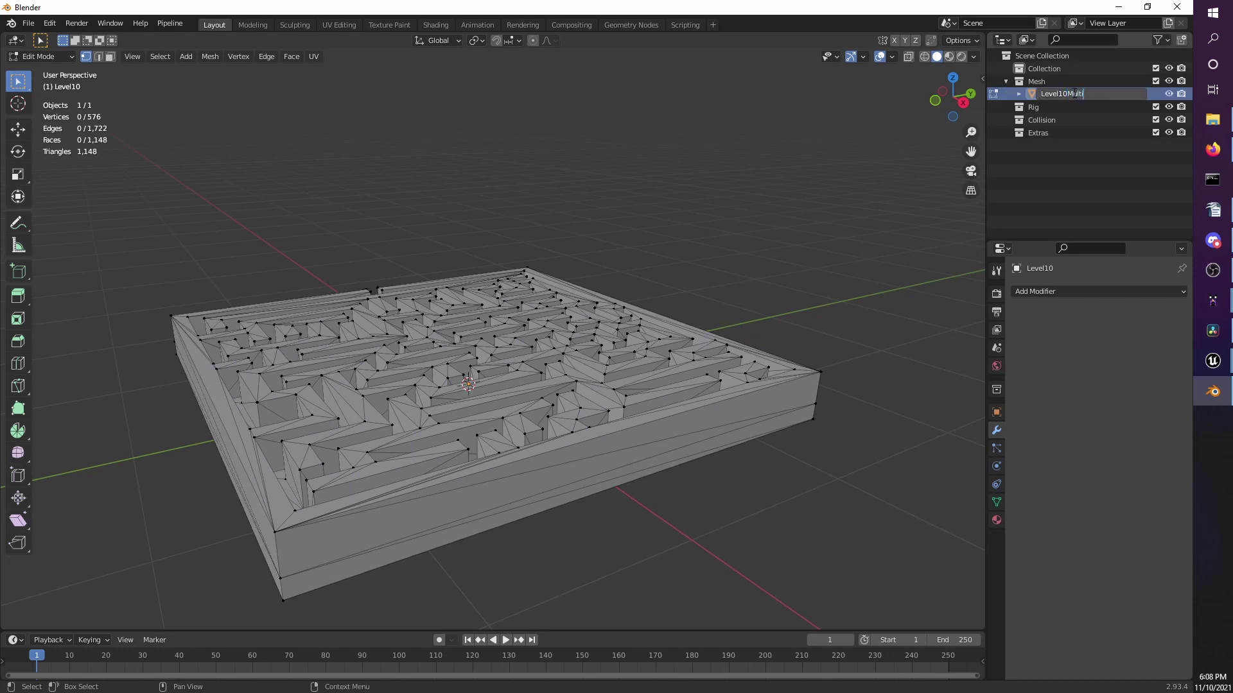
{"action": "key", "text": "Return"}
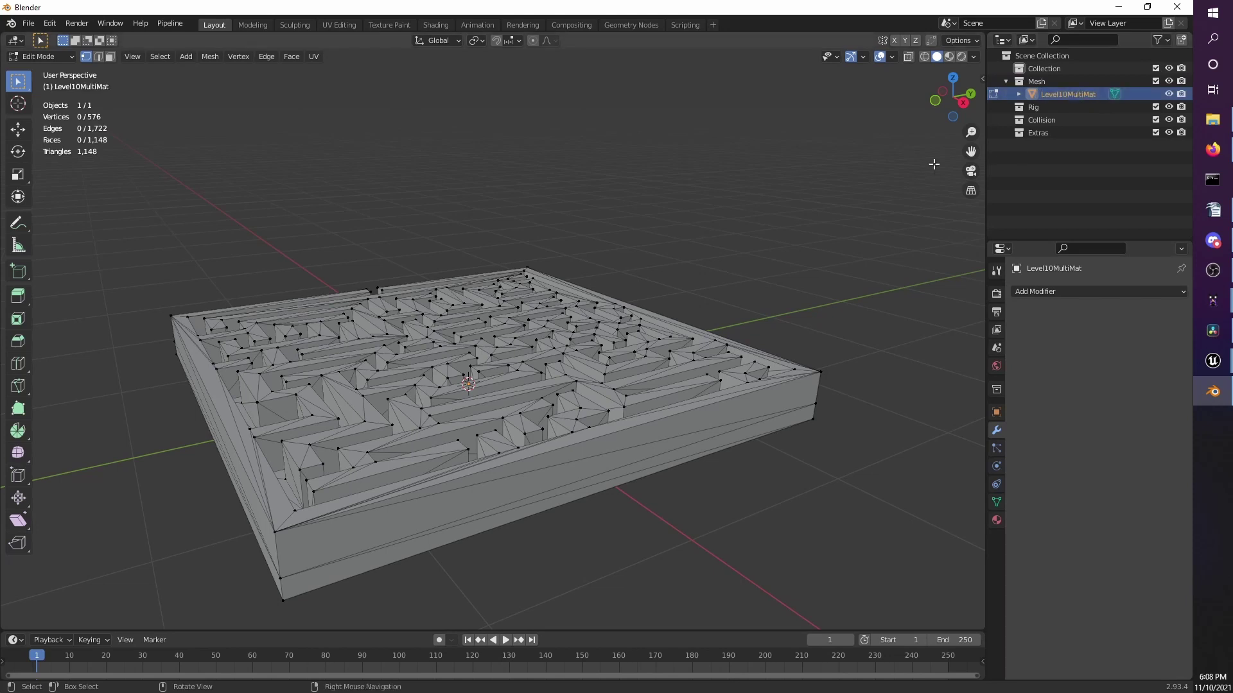
- Export the Level10MultiMat mesh with Send to Unreal
{"action": "left_click", "coordinate": [169, 24]}
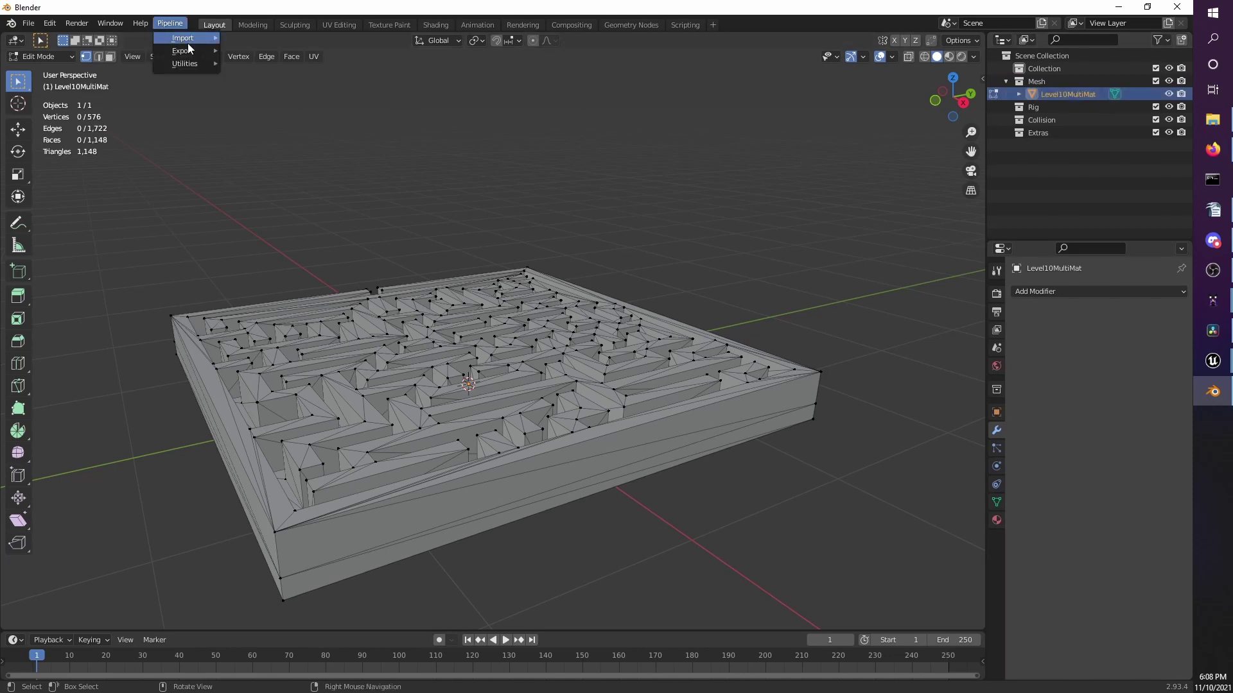
{"action": "mouse_move", "coordinate": [189, 51]}
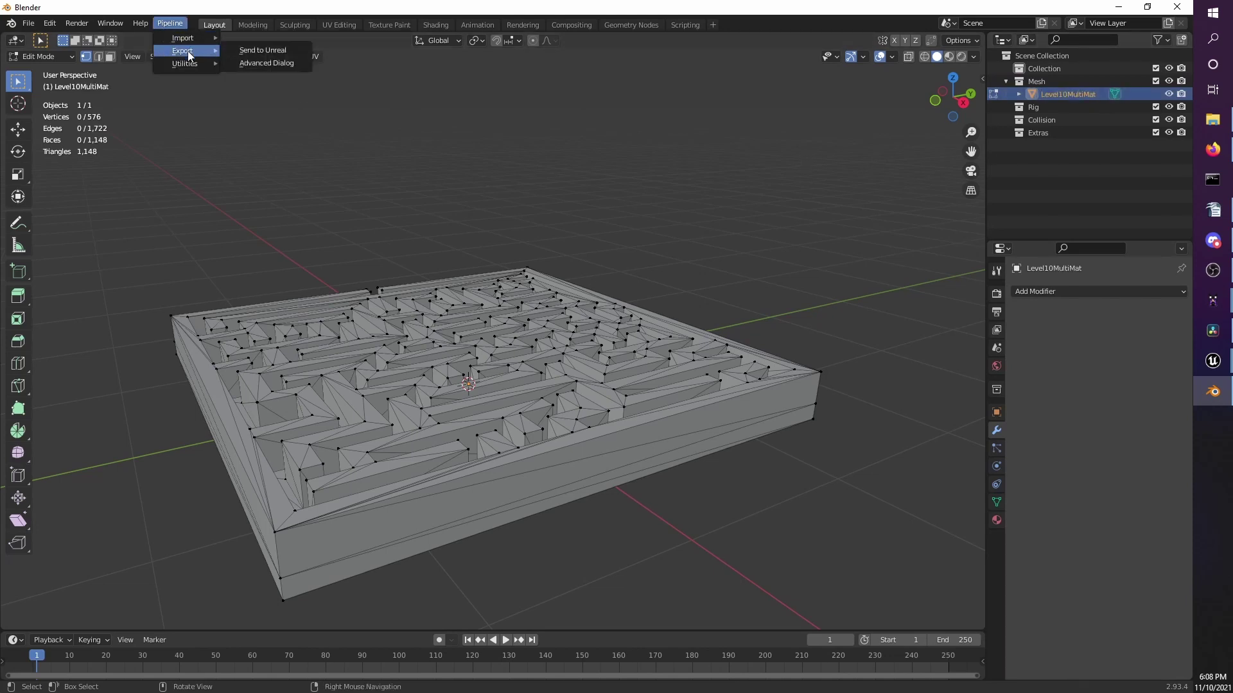
{"action": "left_click", "coordinate": [243, 53]}
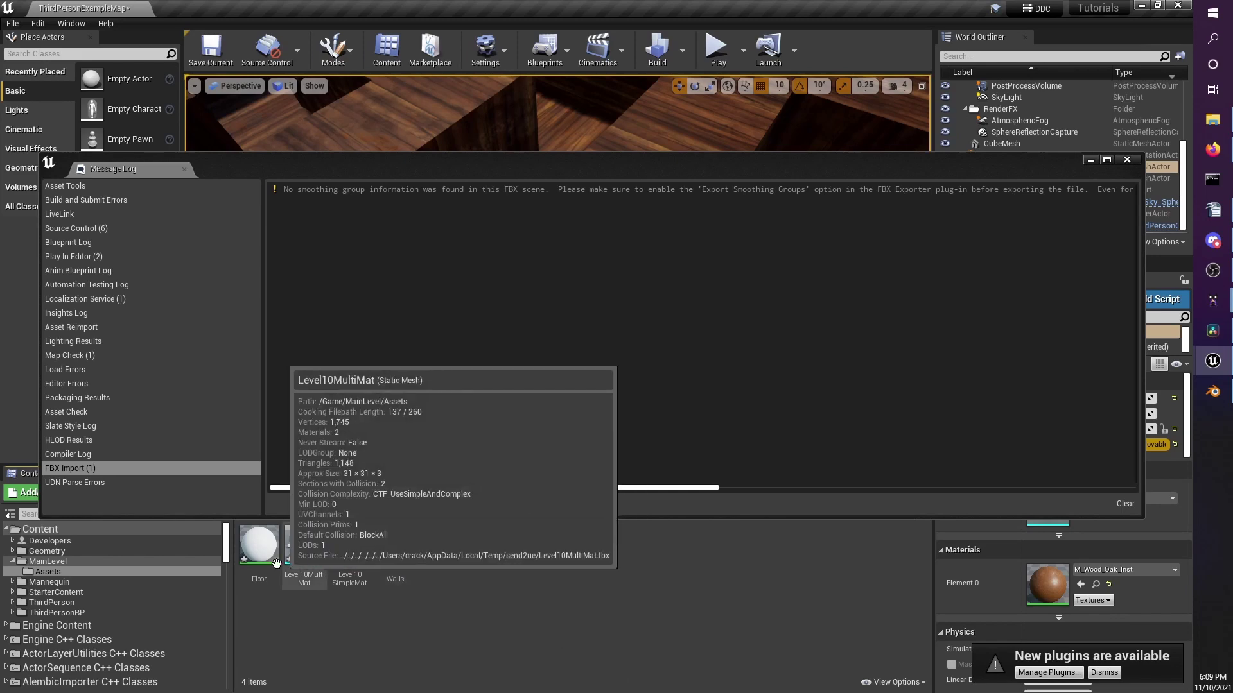
- In Unreal, open the Level10MultiMat static mesh, assign M_Wood_Oak_Inst to its Walls slot, and leave the mesh editor
{"action": "mouse_move", "coordinate": [305, 553]}
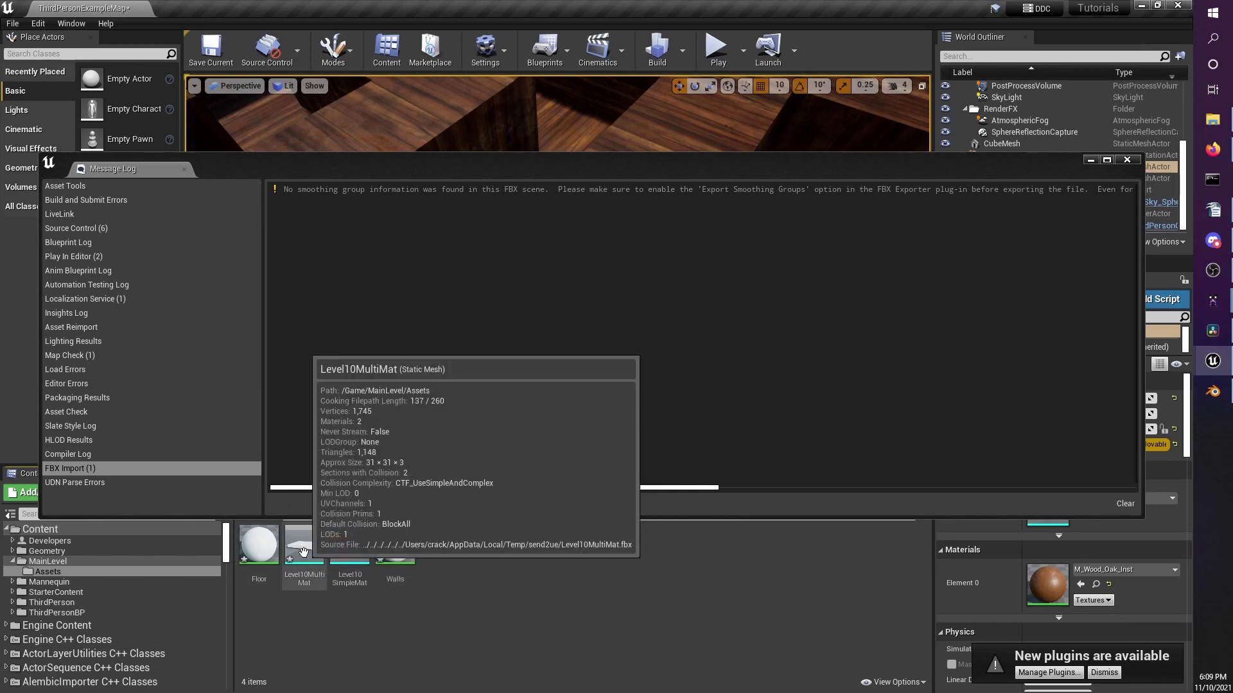
{"action": "double_click", "coordinate": [304, 554]}
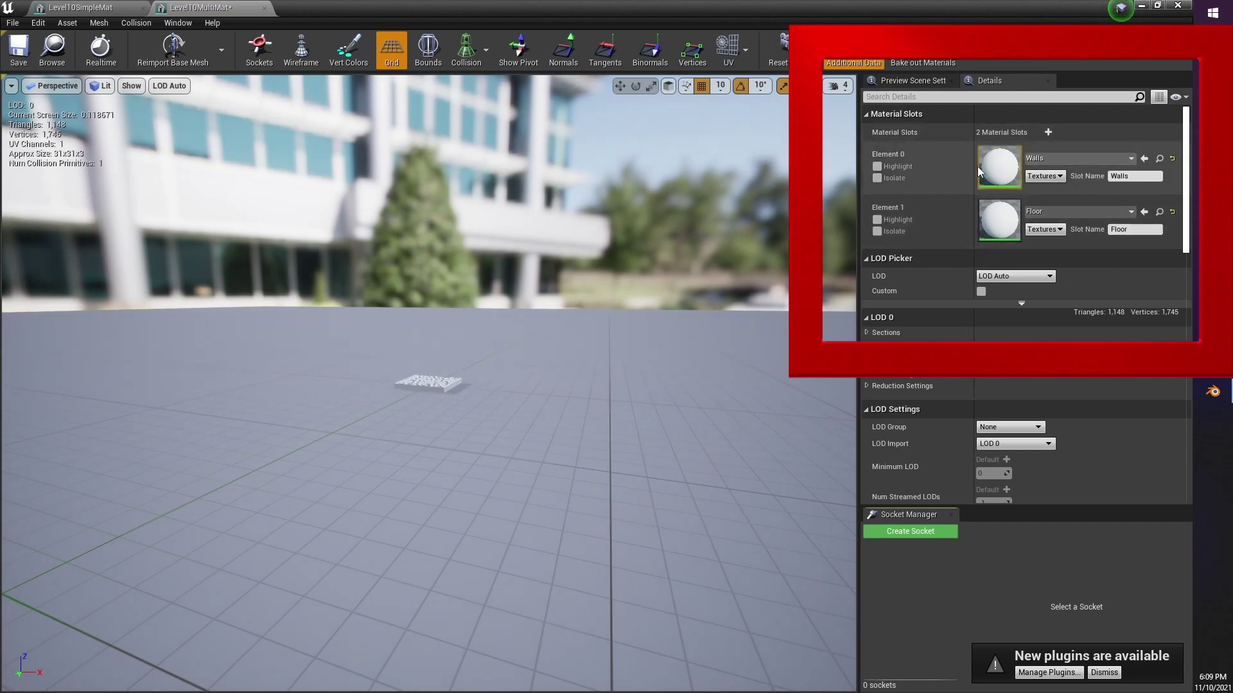
{"action": "left_click", "coordinate": [1121, 159]}
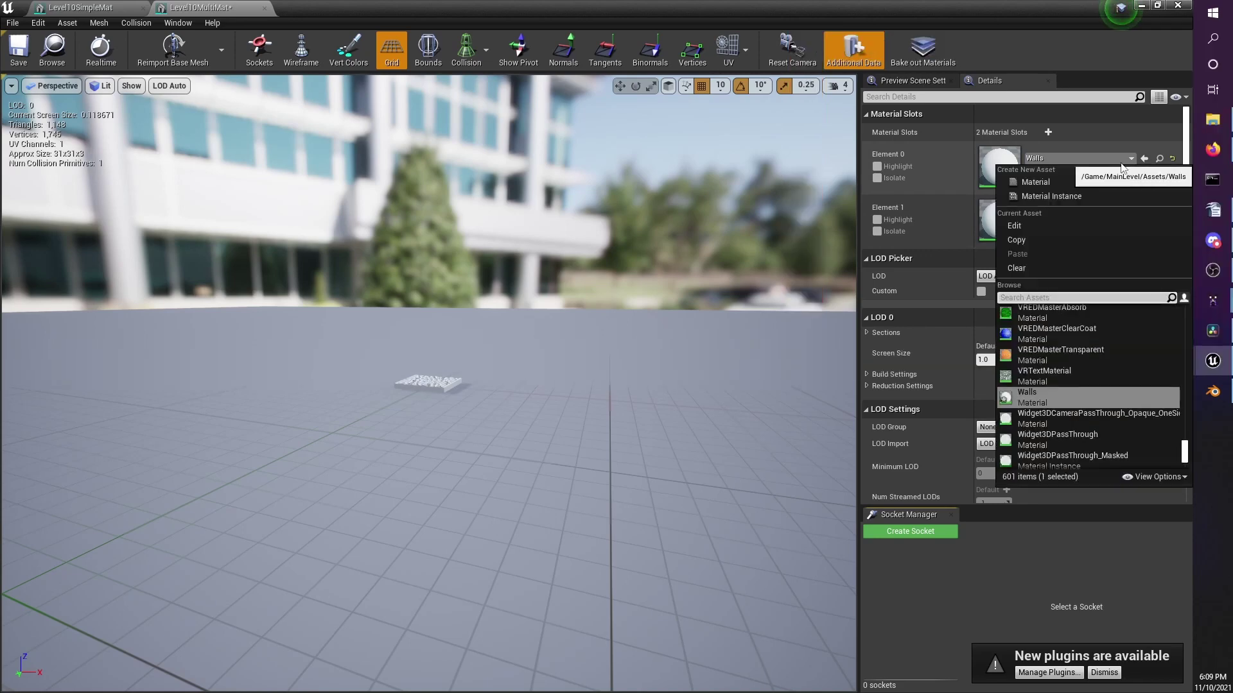
{"action": "type", "text": "oak"}
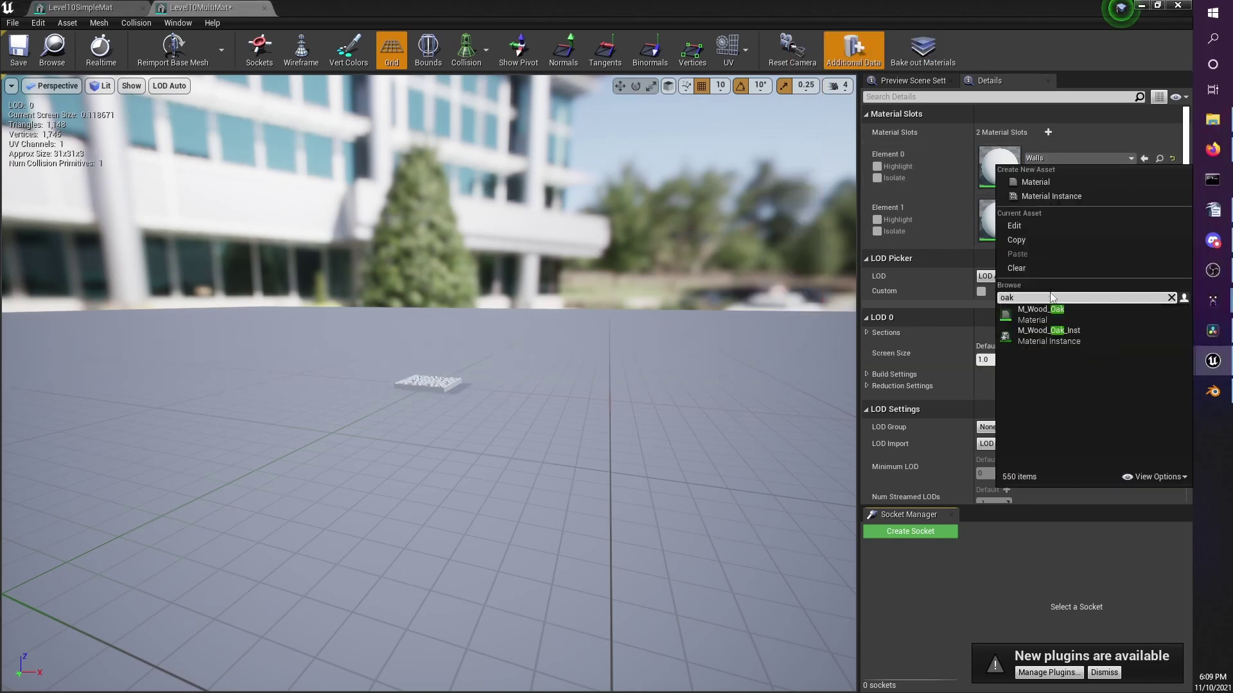
{"action": "left_click", "coordinate": [1053, 335]}
{"action": "mouse_move", "coordinate": [601, 383]}
{"action": "right_mouse_down"}
{"action": "mouse_move", "coordinate": [578, 321]}
{"action": "mouse_move", "coordinate": [601, 404]}
{"action": "mouse_move", "coordinate": [601, 382]}
{"action": "right_mouse_up"}
{"action": "key", "text": "w"}
{"action": "key", "text": "s"}
{"action": "left_click", "coordinate": [1139, 7]}
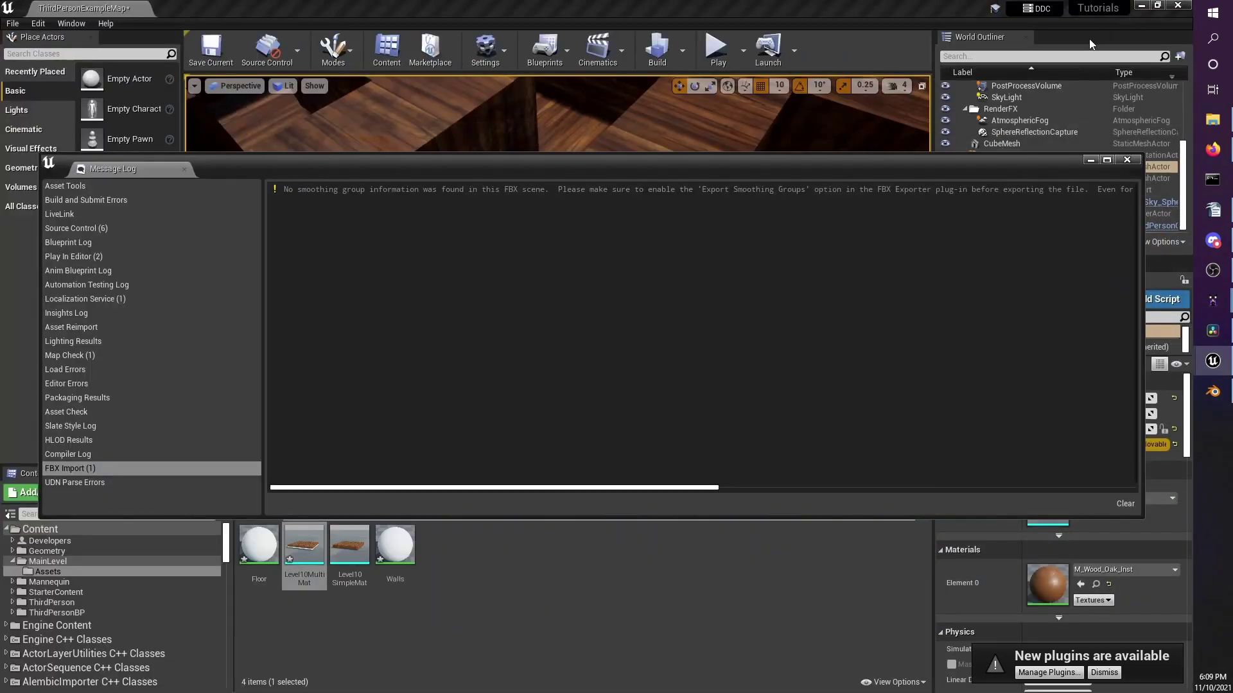
- Dismiss the message log and replace the Level10SimpleMat actor's static mesh with Level10MultiMat
{"action": "left_click", "coordinate": [1089, 161]}
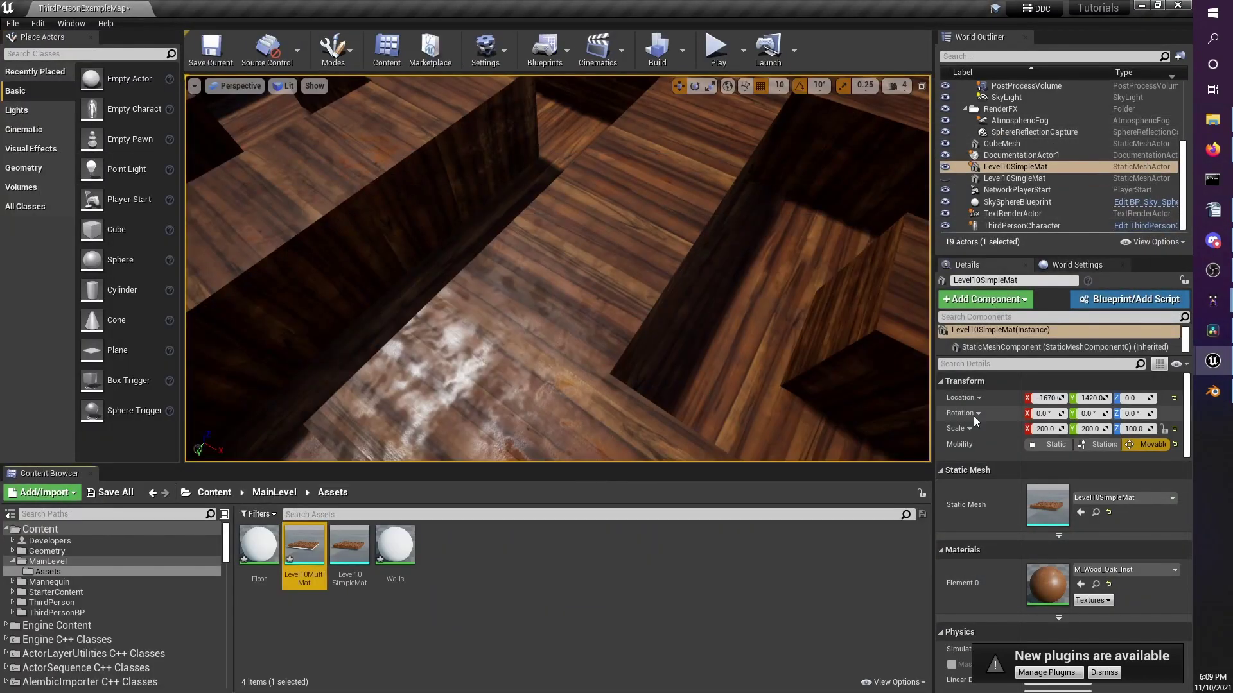
{"action": "left_click", "coordinate": [1135, 504]}
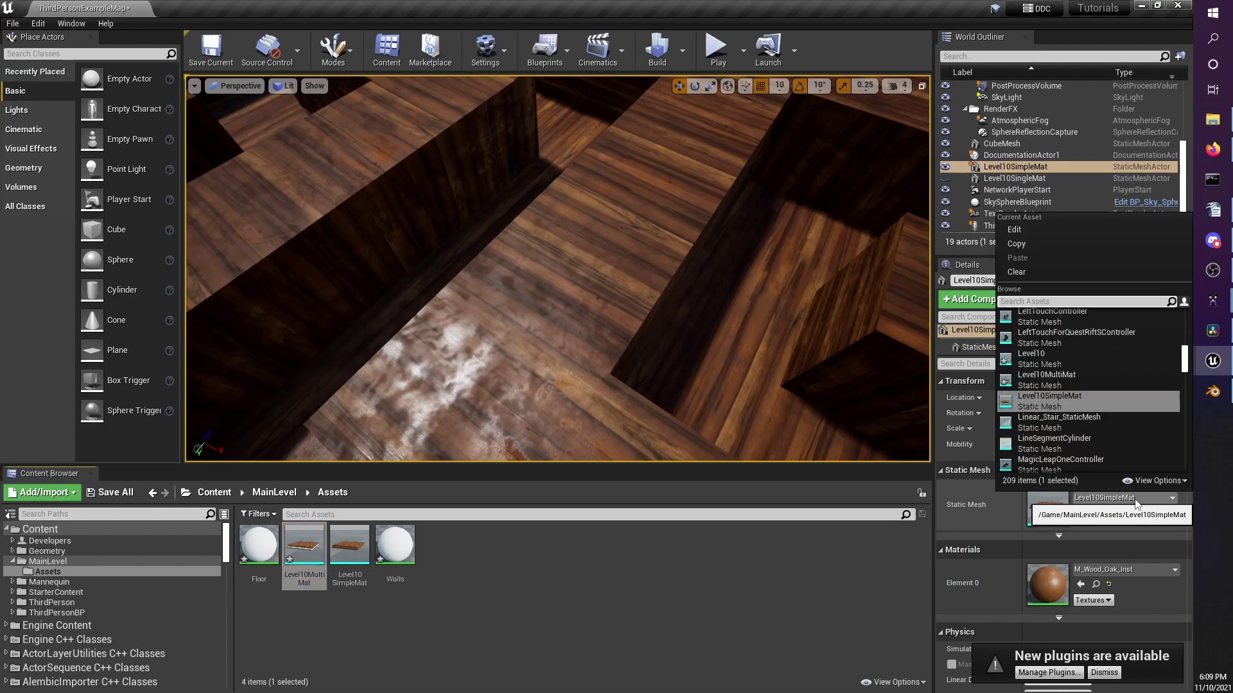
{"action": "left_click", "coordinate": [1066, 381]}
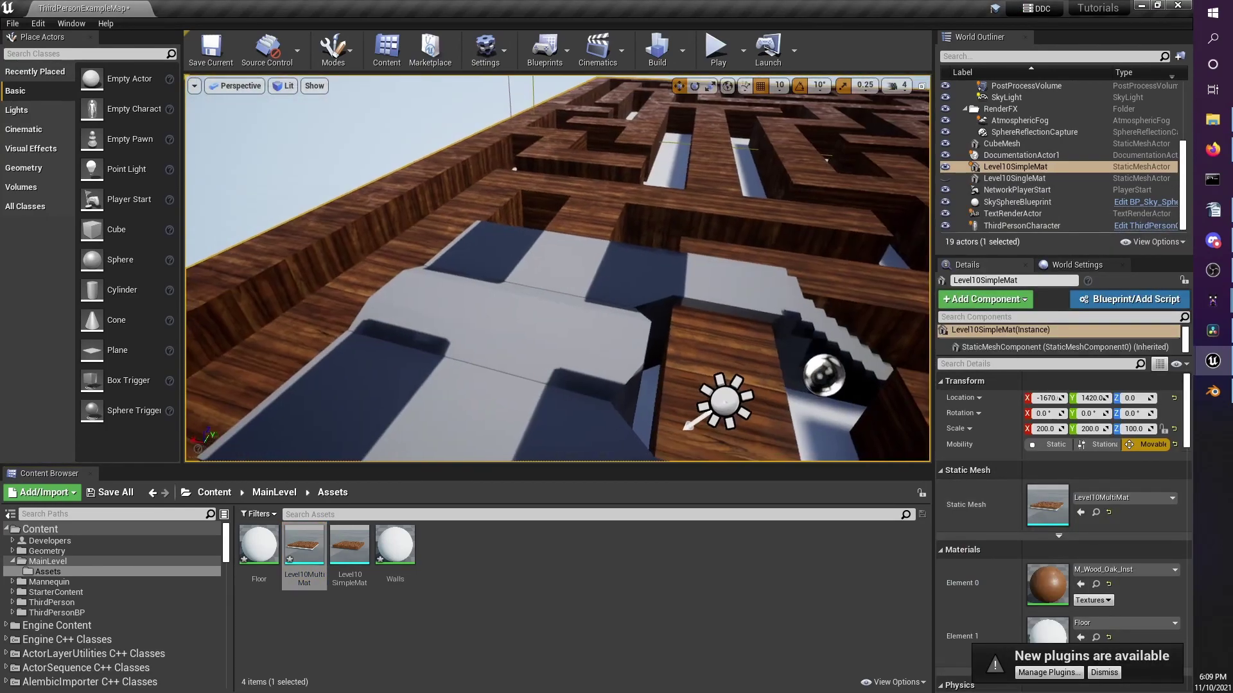
{"action": "right_click_drag", "start_coordinate": [558, 268], "coordinate": [422, 269]}
- Open the Level10MultiMat static mesh and review its detail settings below the material slots and LOD options
{"action": "double_click", "coordinate": [305, 547]}
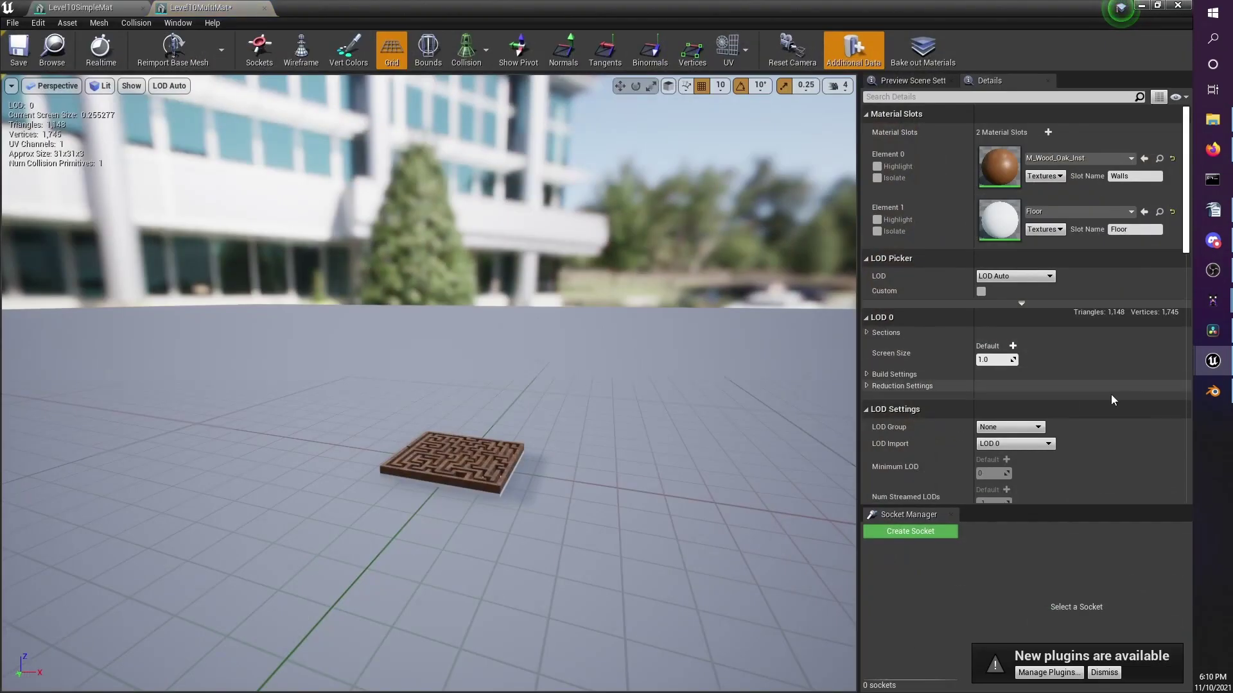
{"action": "scroll", "coordinate": [1067, 404], "scroll_direction": "down", "scroll_amount": 15}
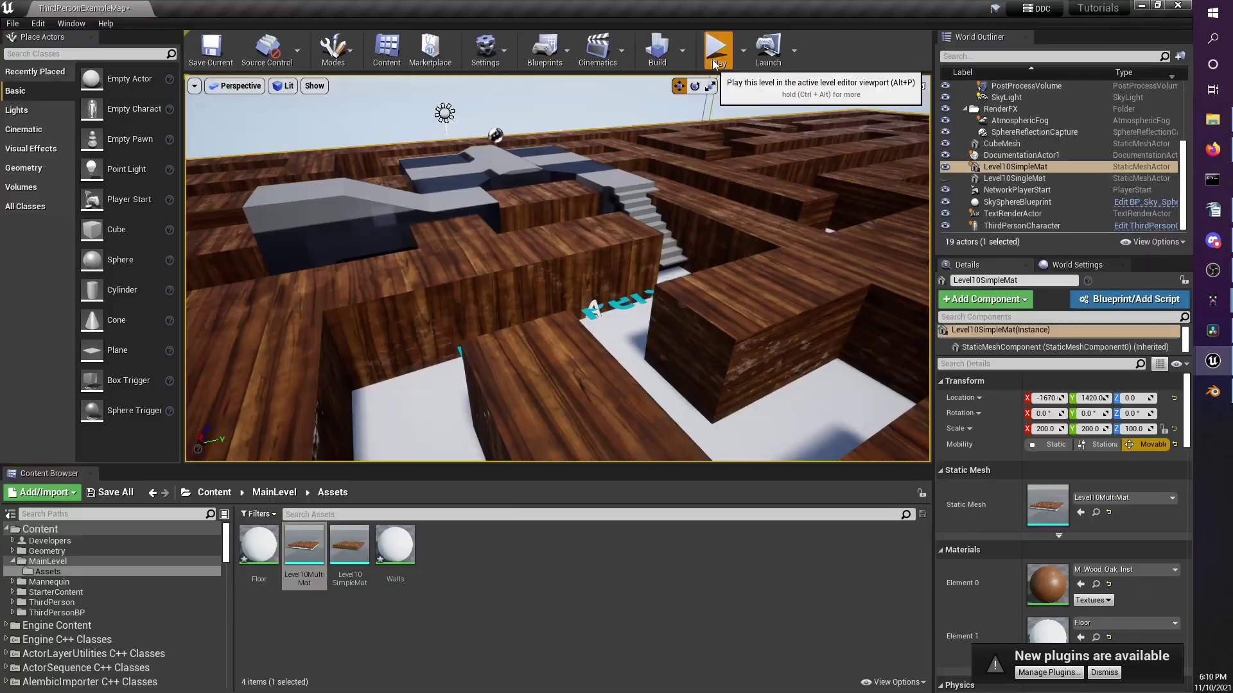
- Play the level in the viewport and run the third-person character forward through the Level10MultiMat maze corridors
{"action": "left_click", "coordinate": [717, 49]}
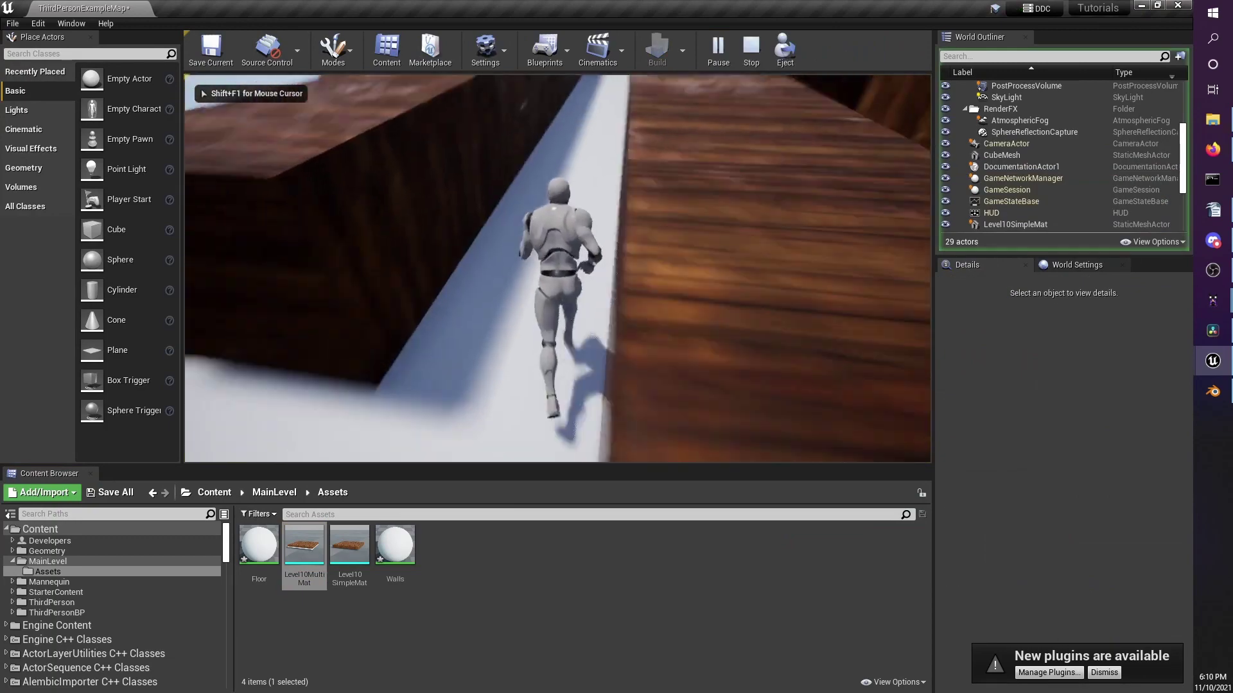
{"action": "key", "text": "w"}
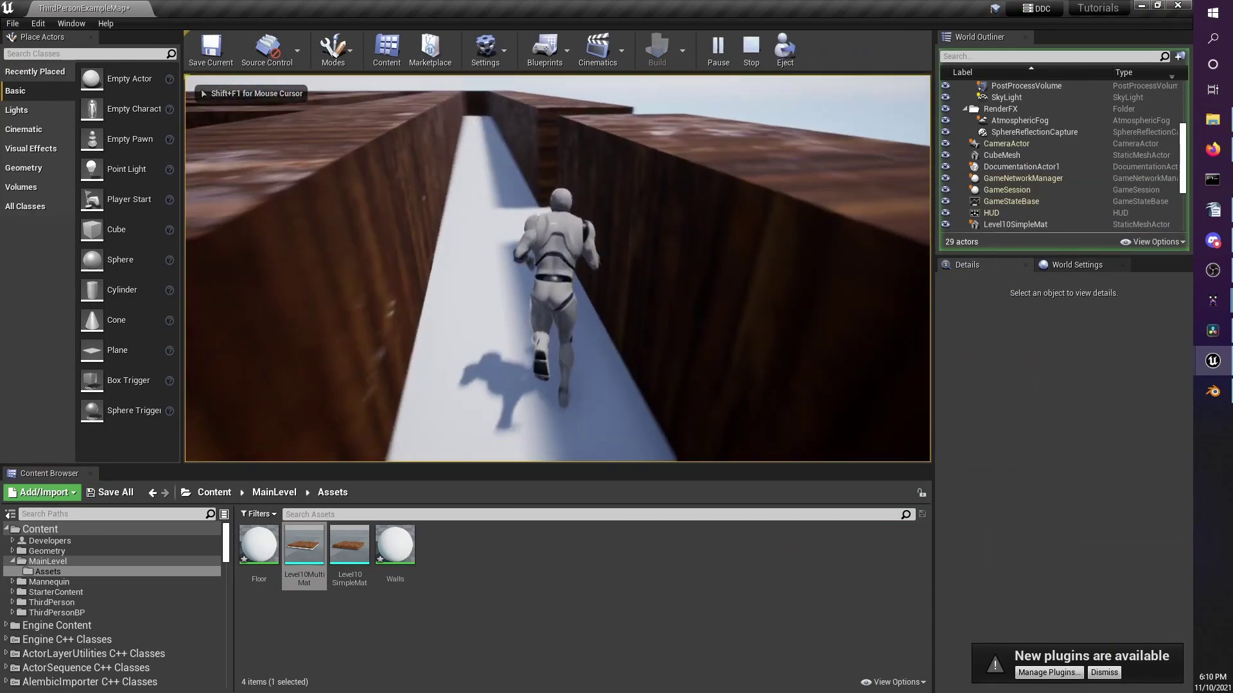
{"action": "key", "text": "w"}
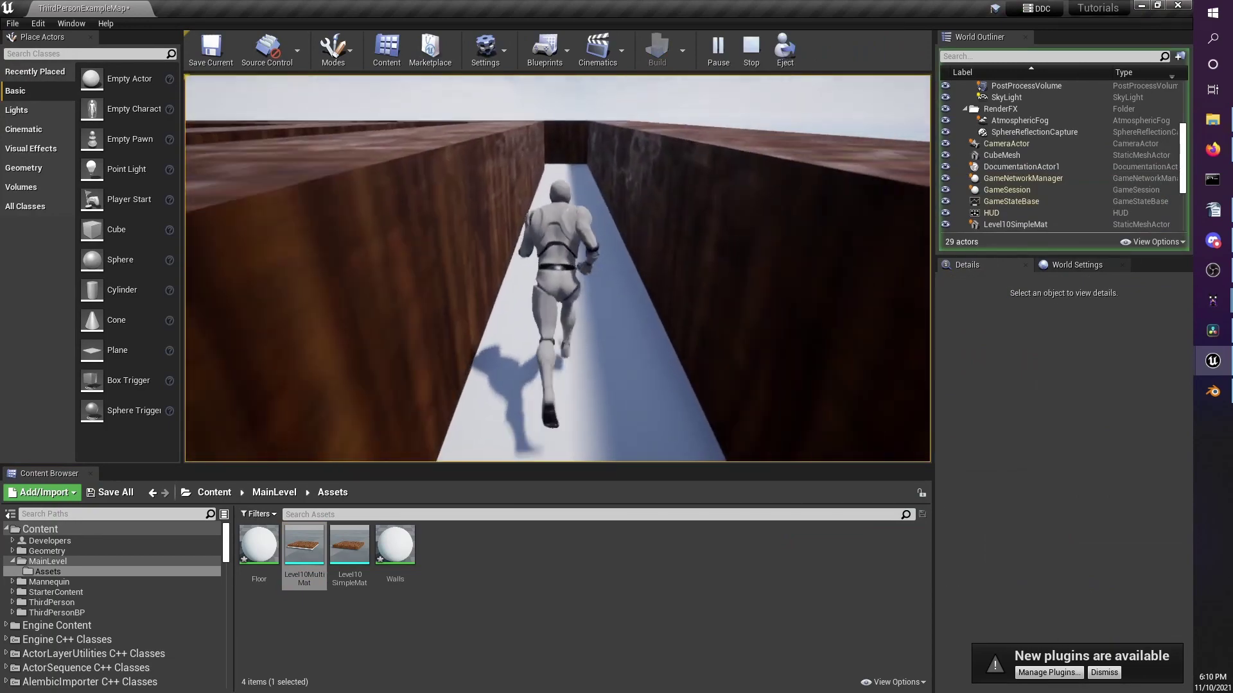
{"action": "key", "text": "w"}
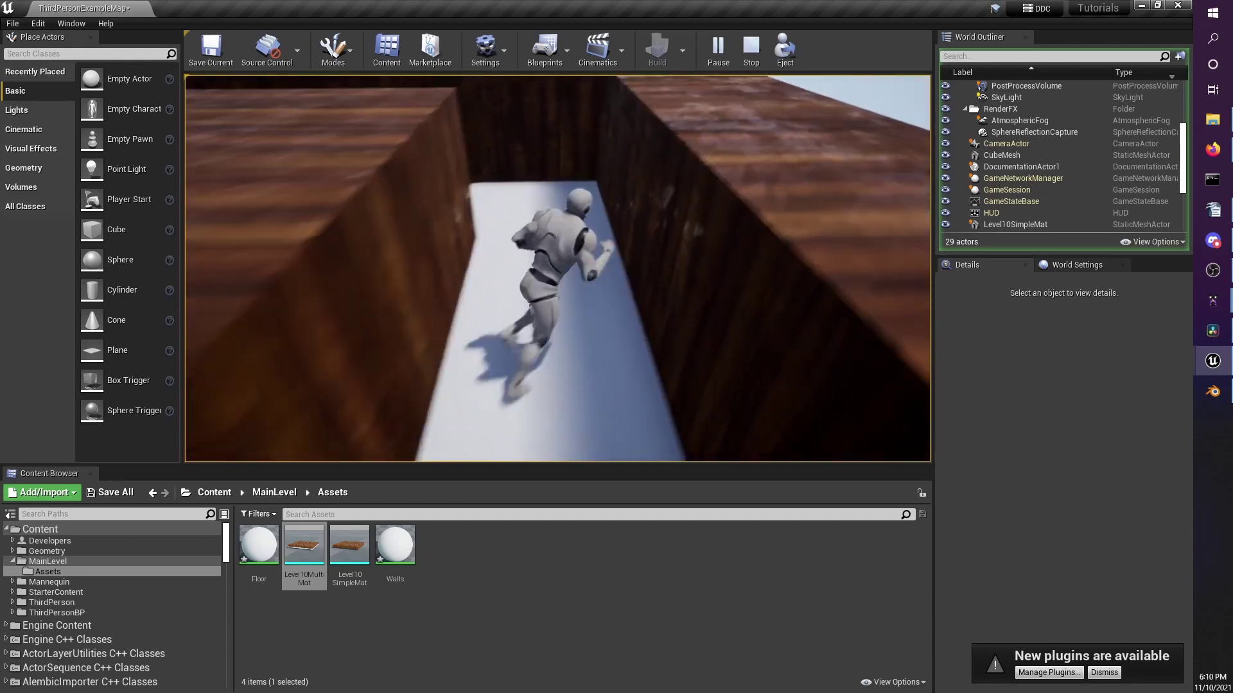
{"action": "key", "text": "w"}
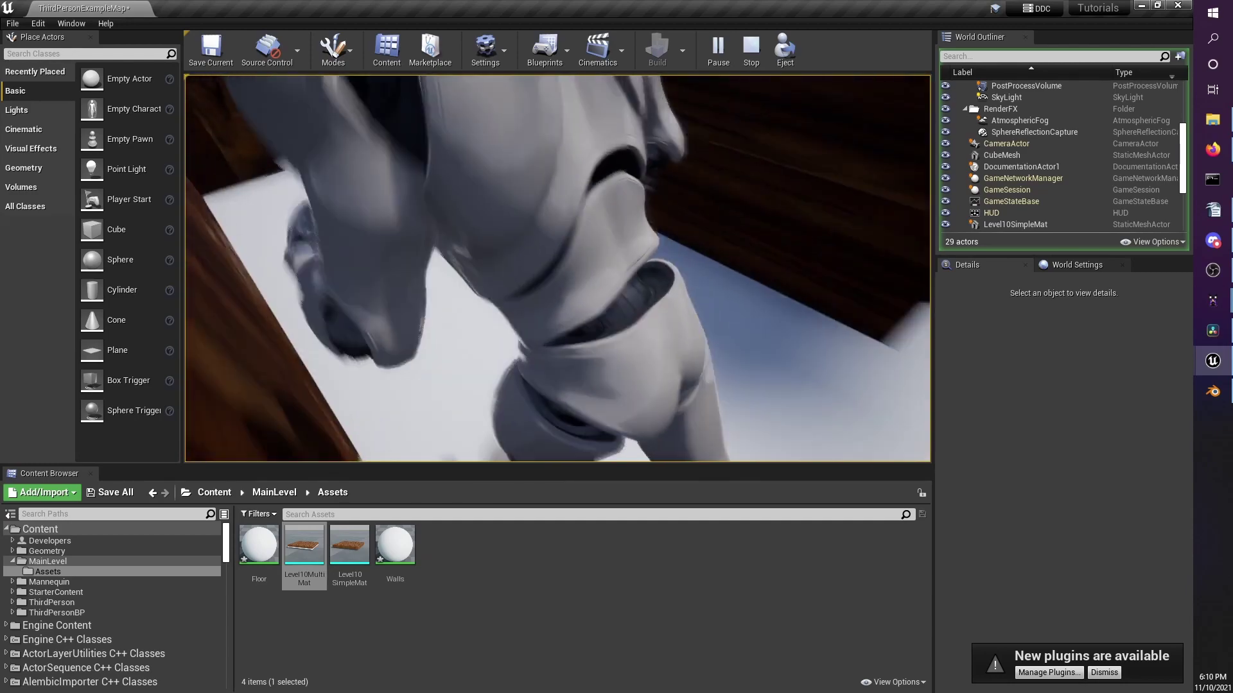
{"action": "key", "text": "w"}
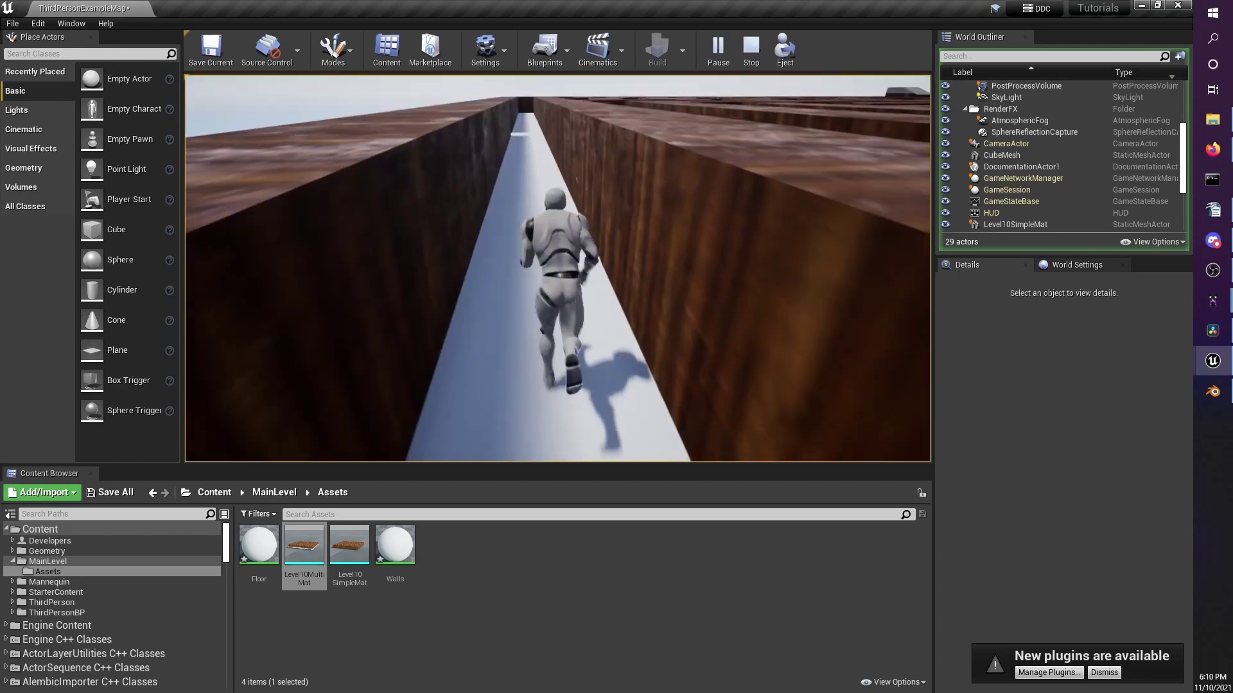
{"action": "key", "text": "w"}
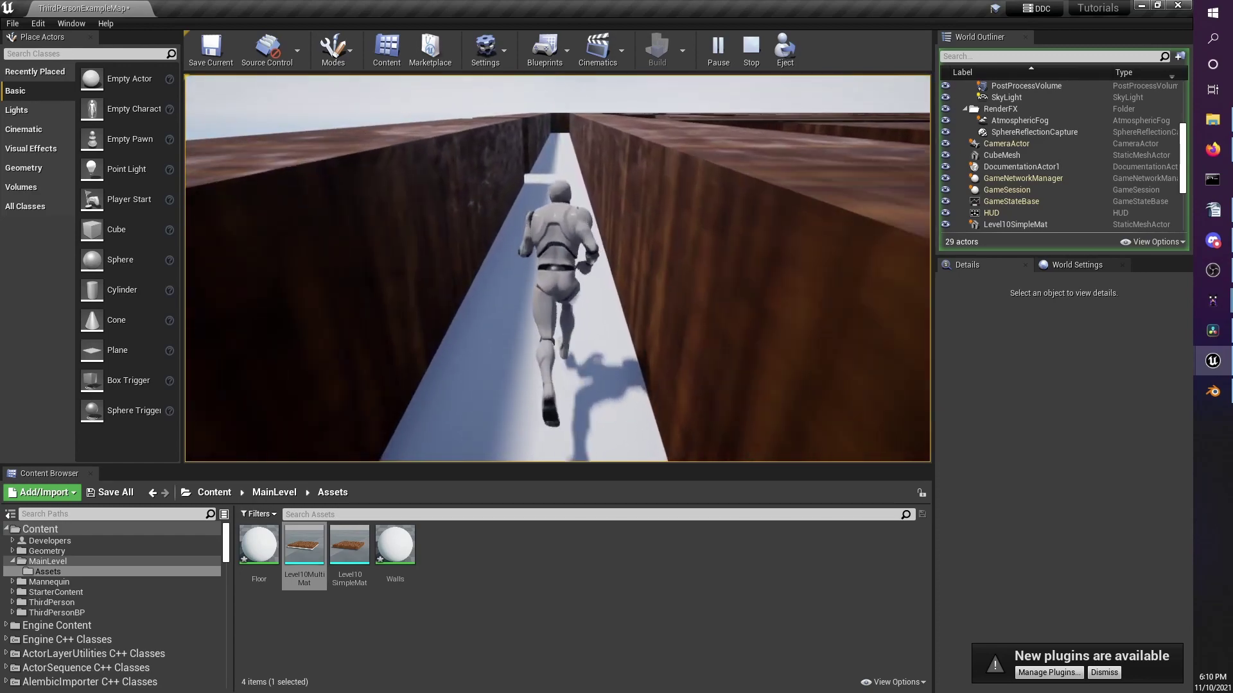
{"action": "key", "text": "w"}
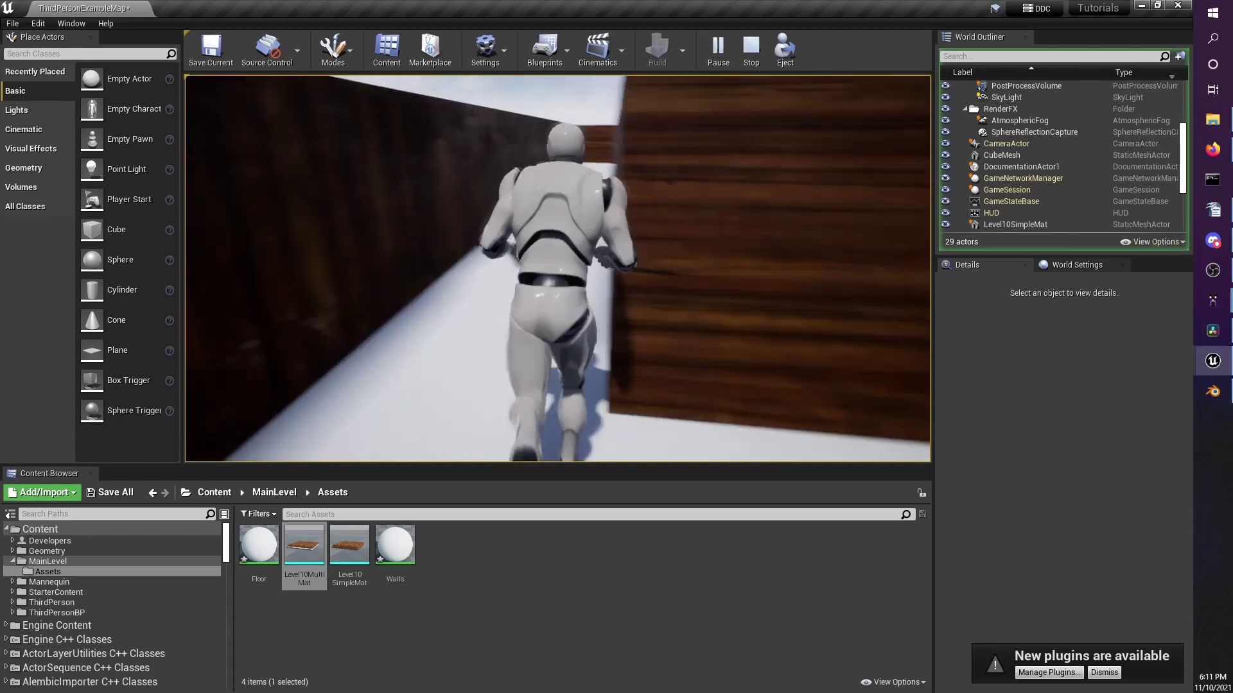
{"action": "key", "text": "w"}
{"action": "key", "text": "w"}
{"action": "key", "text": "w"}
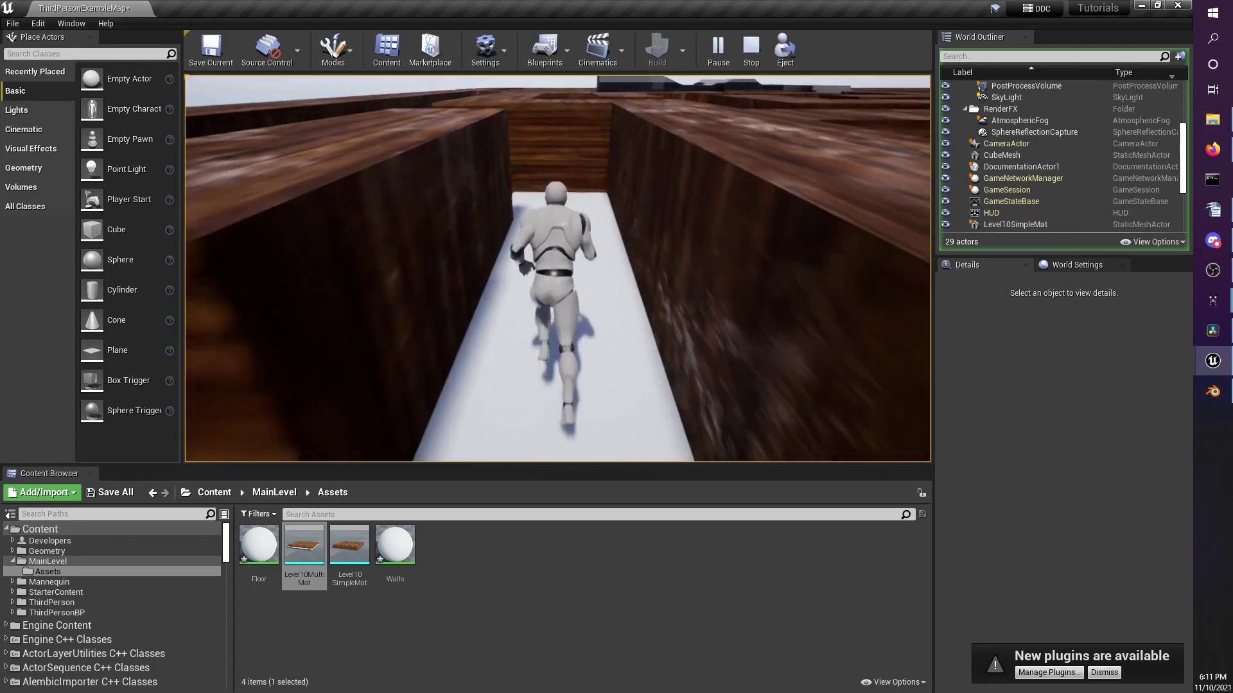